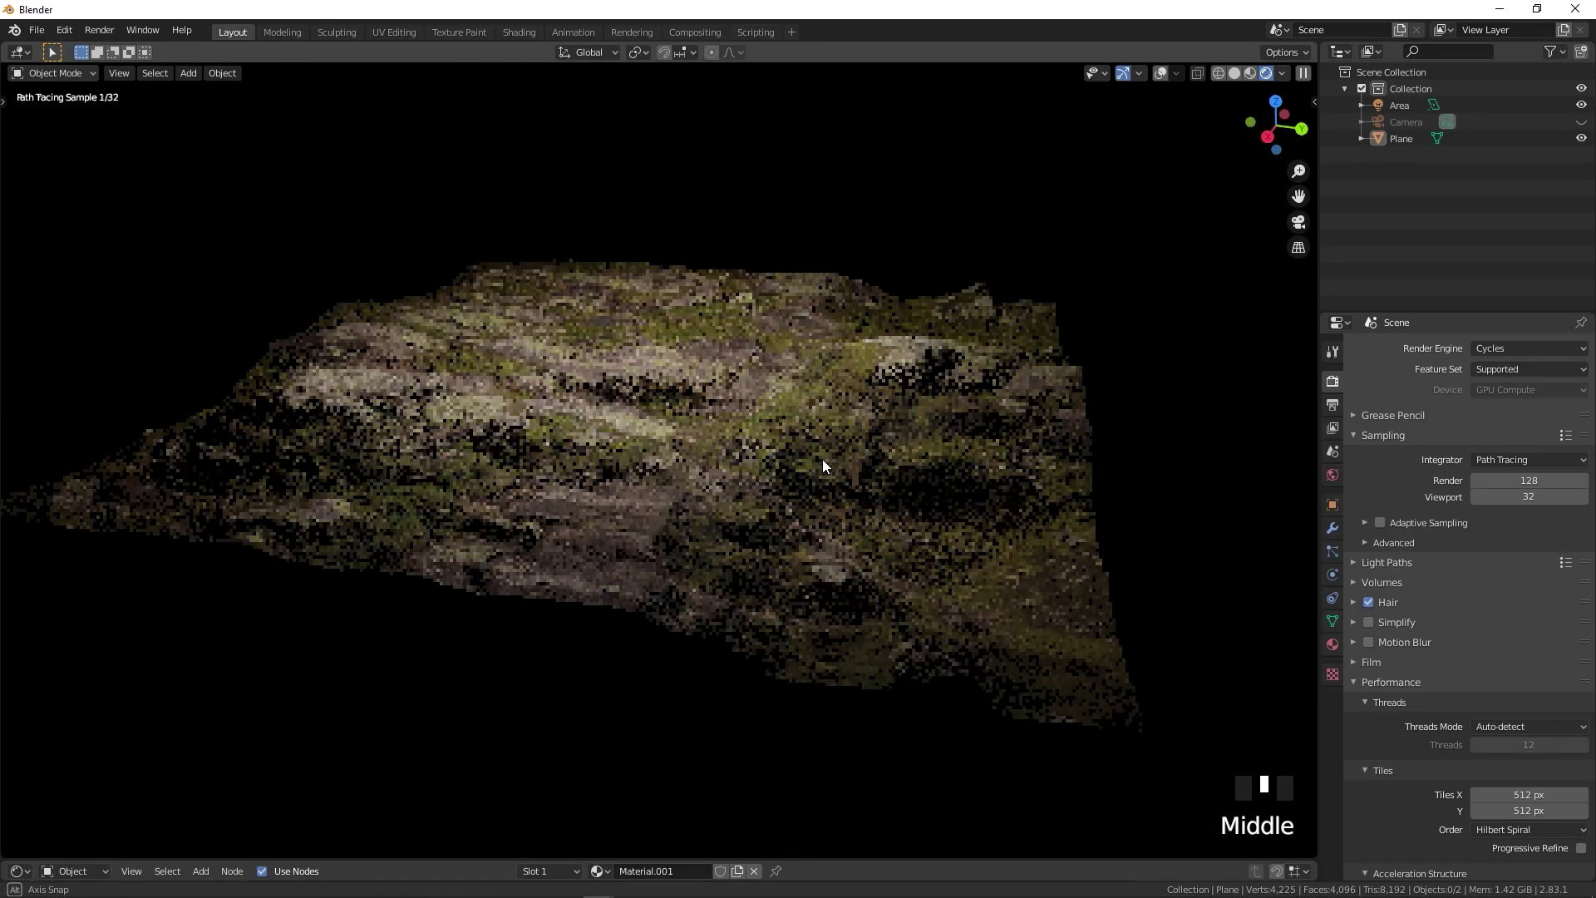
Orbit the viewport around the finished rocky, mossy displaced ground to view it from another angle.
mouse_move(952, 424)
middle_mouse_down()
mouse_move(934, 453)
mouse_move(940, 410)
middle_mouse_up()
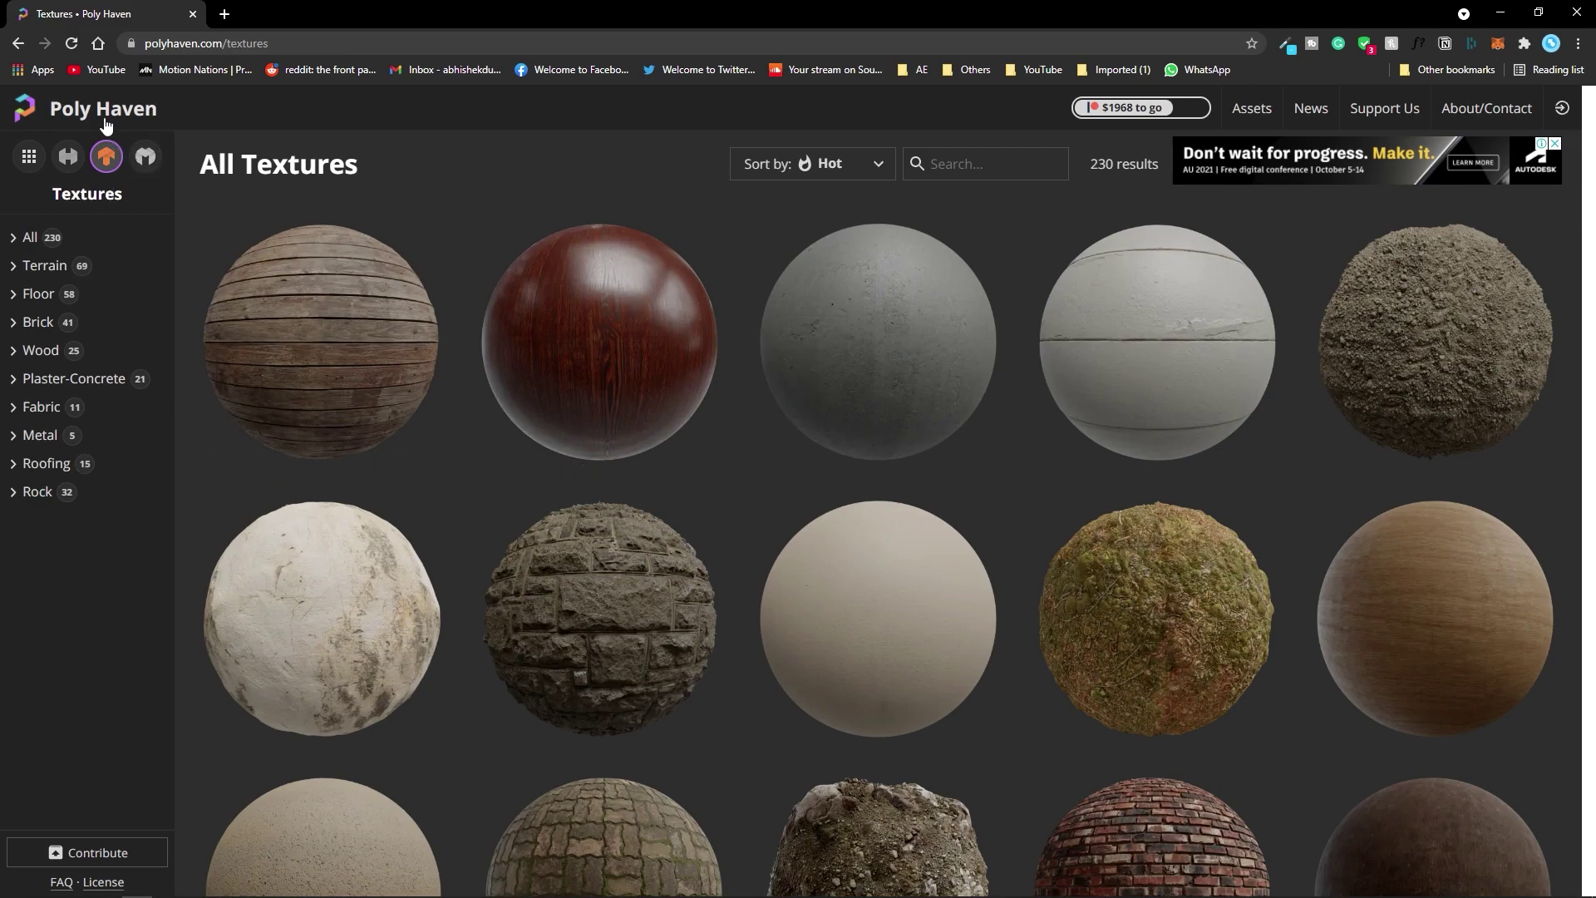
Scroll through Poly Haven's All Textures grid to find Aerial Rocks 02.
scroll(934, 432, "down", 4)
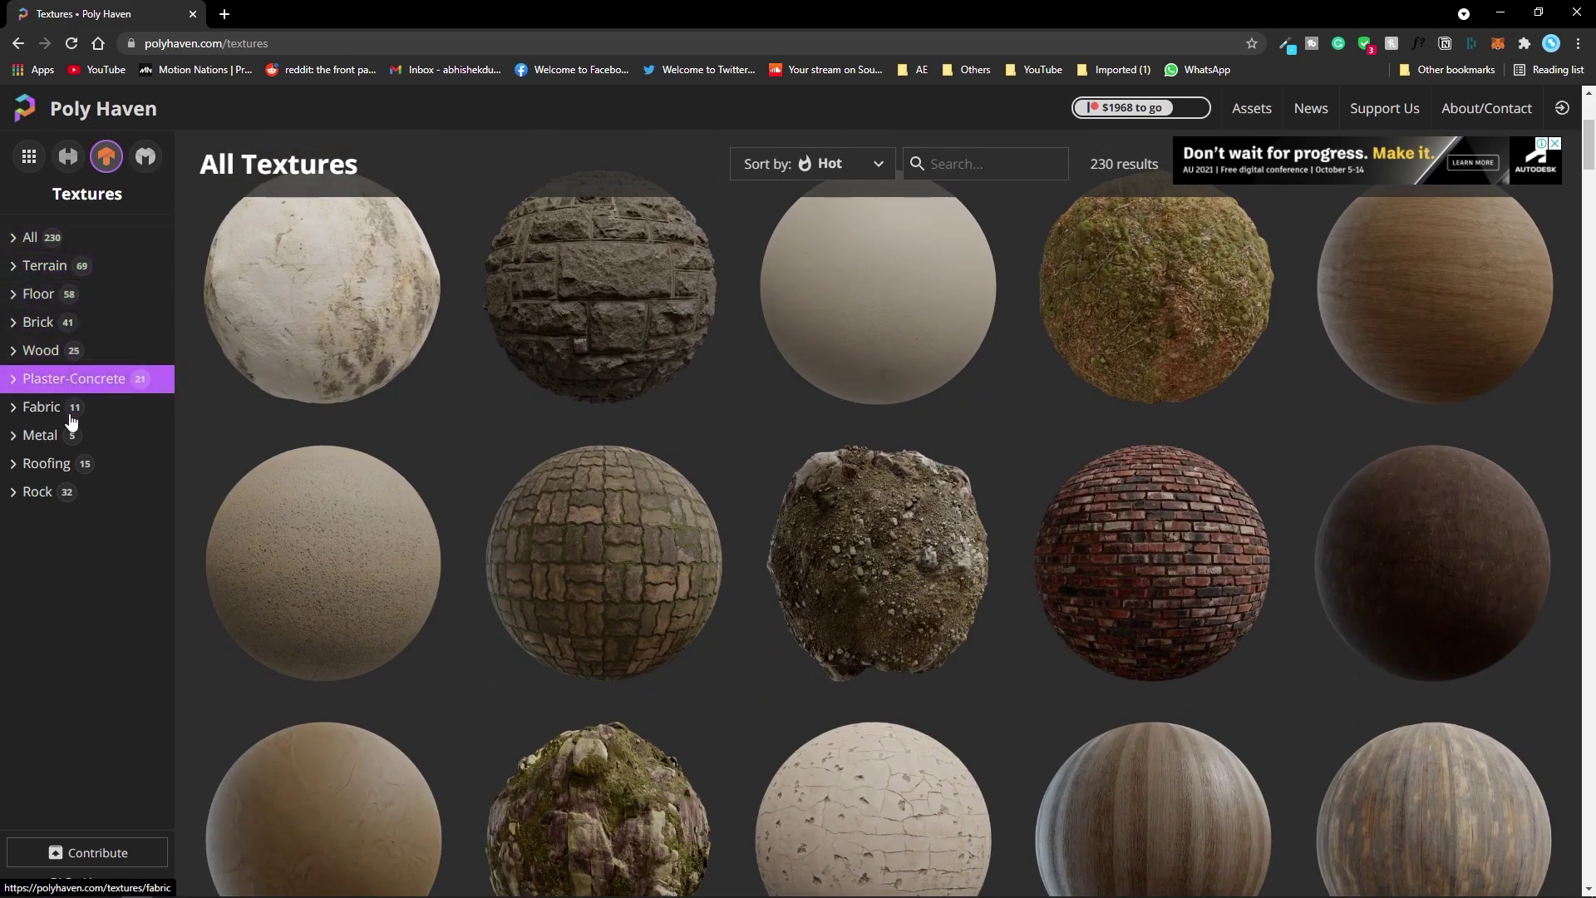
scroll(1405, 566, "down", 4)
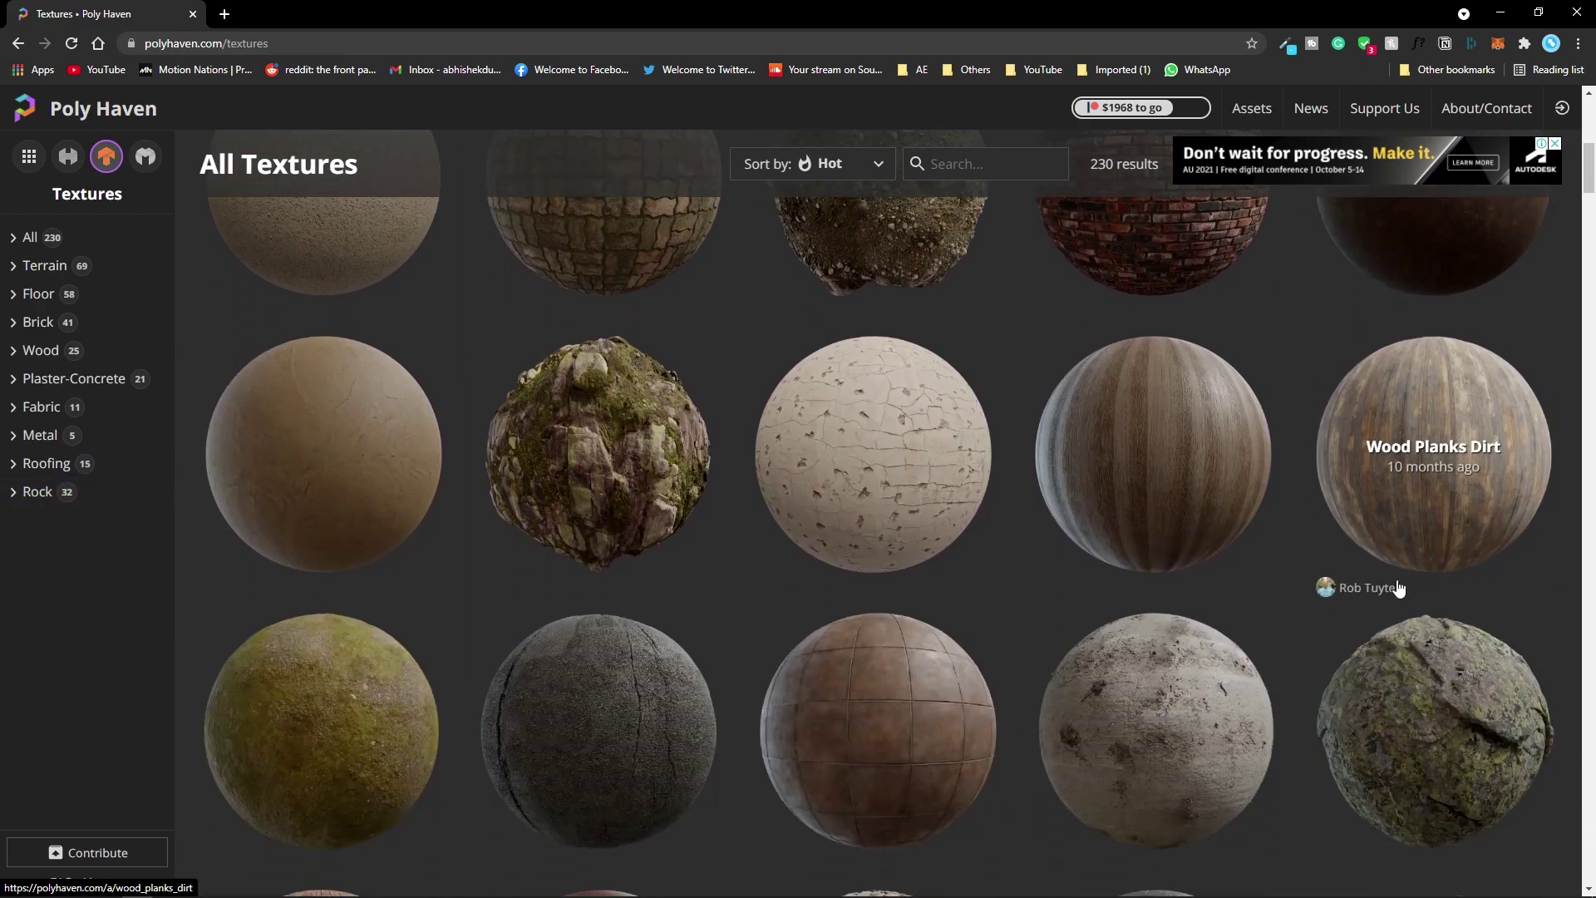
scroll(382, 596, "down", 6)
scroll(382, 596, "down", 5)
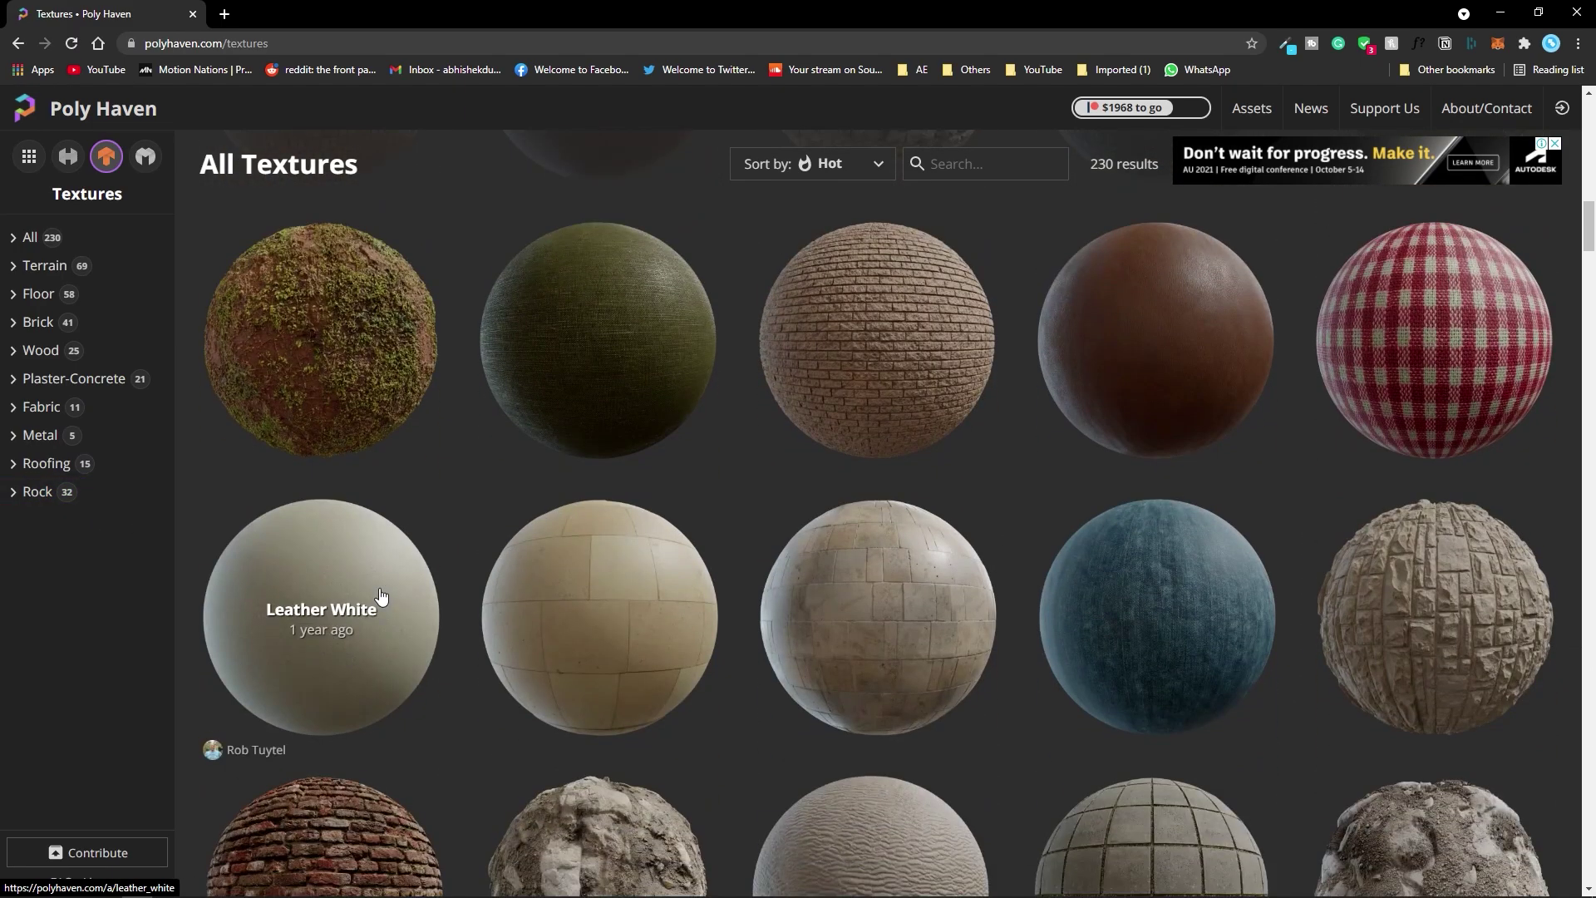
scroll(487, 399, "up", 10)
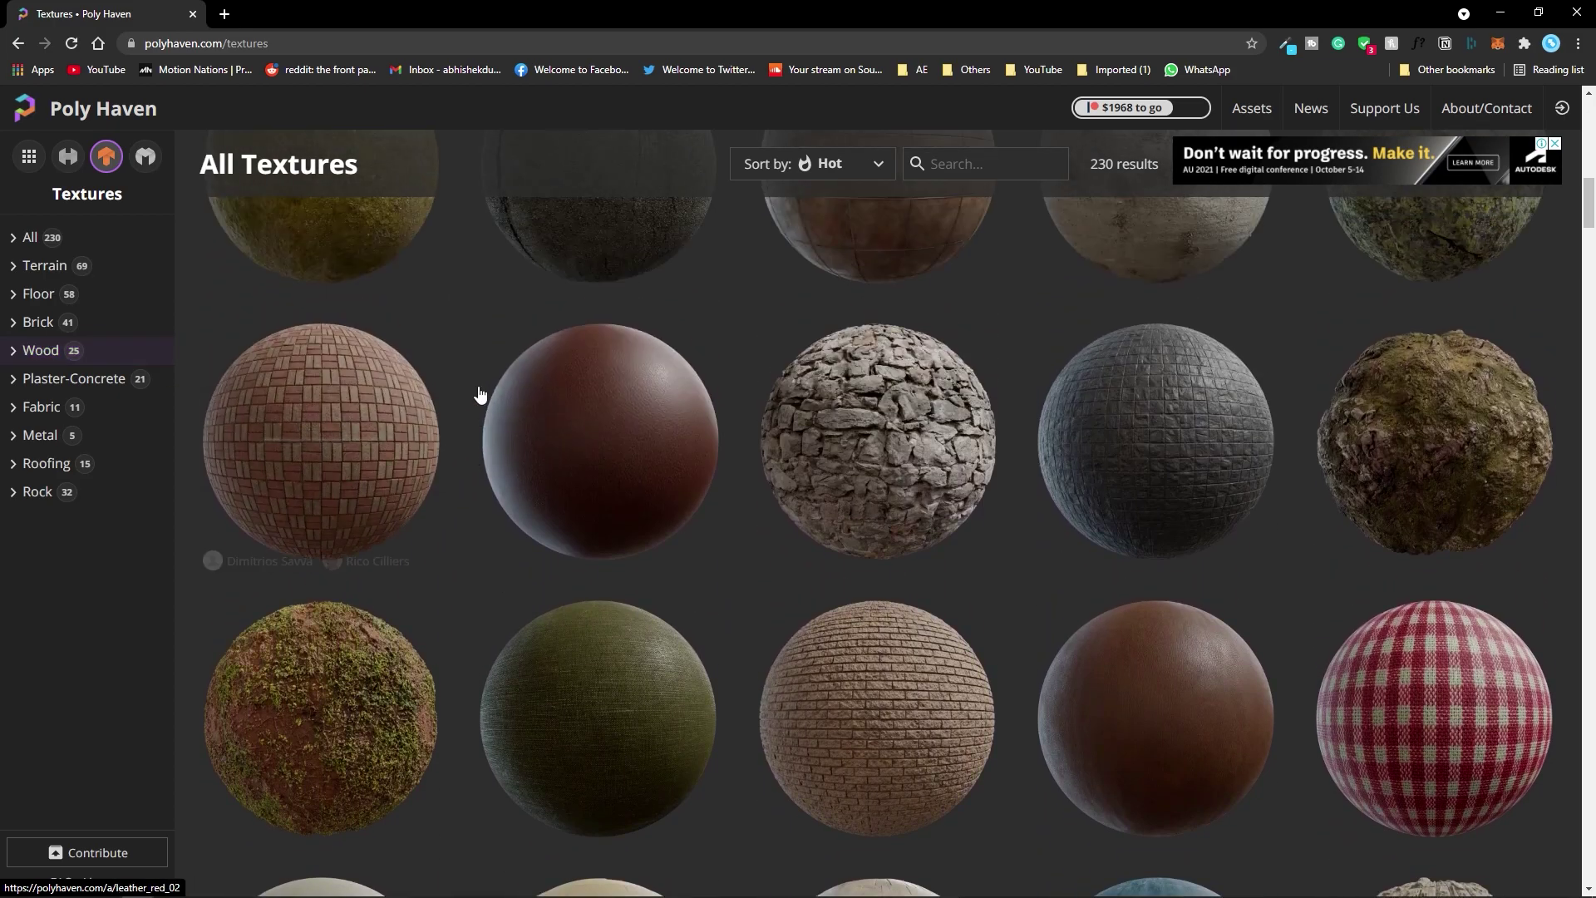
scroll(707, 435, "down", 3)
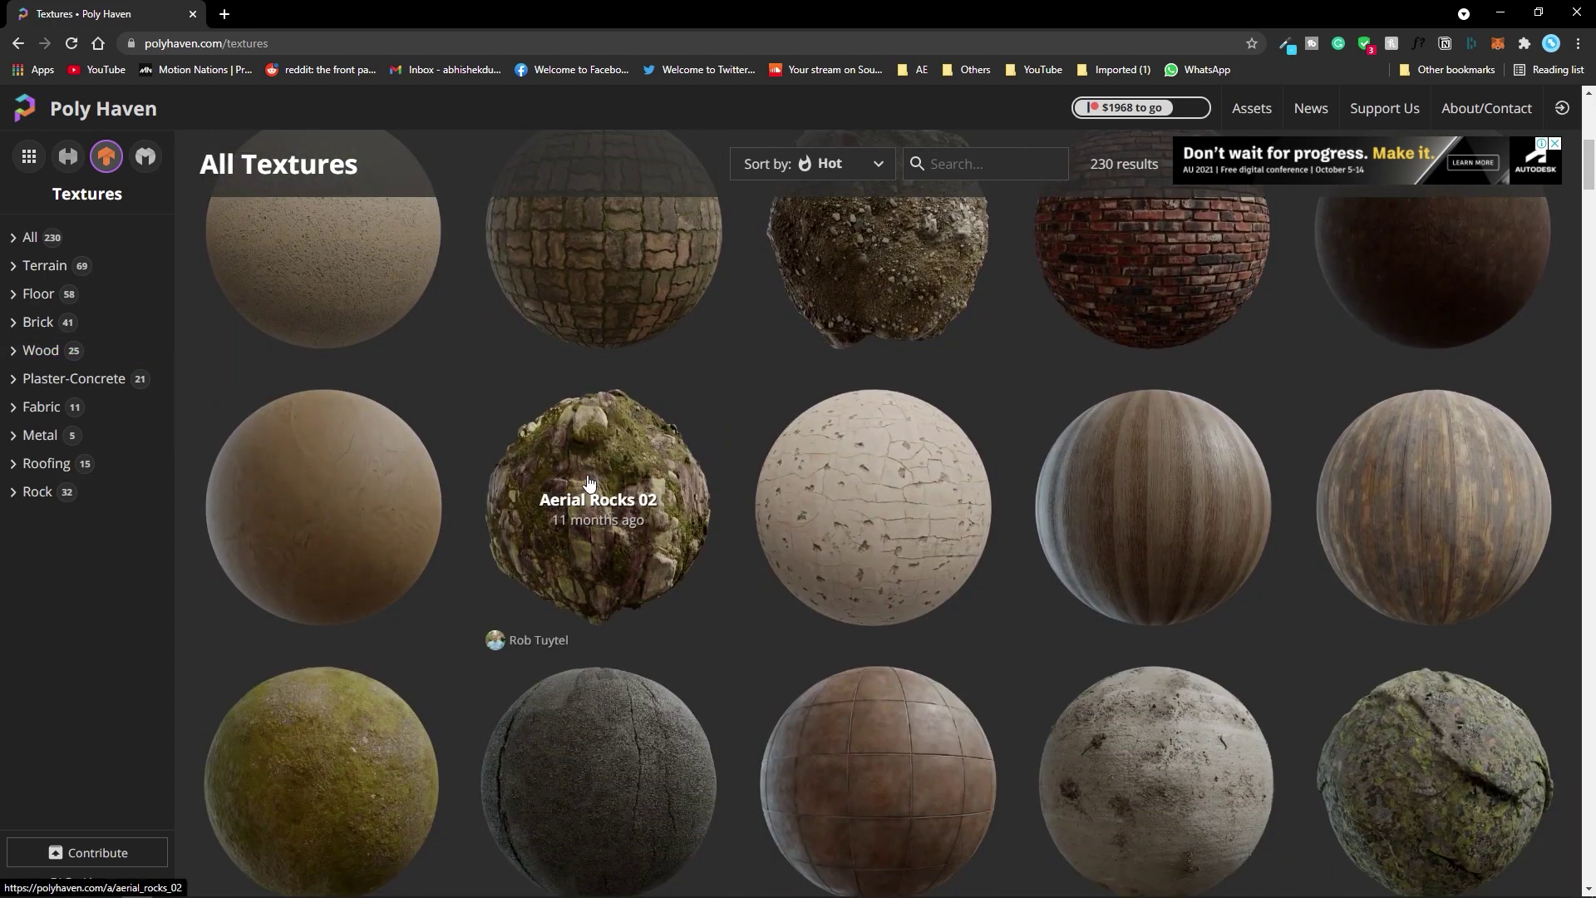
Open the Aerial Rocks 02 page and pick the 8K resolution (223.75 MB download).
left_click(604, 503)
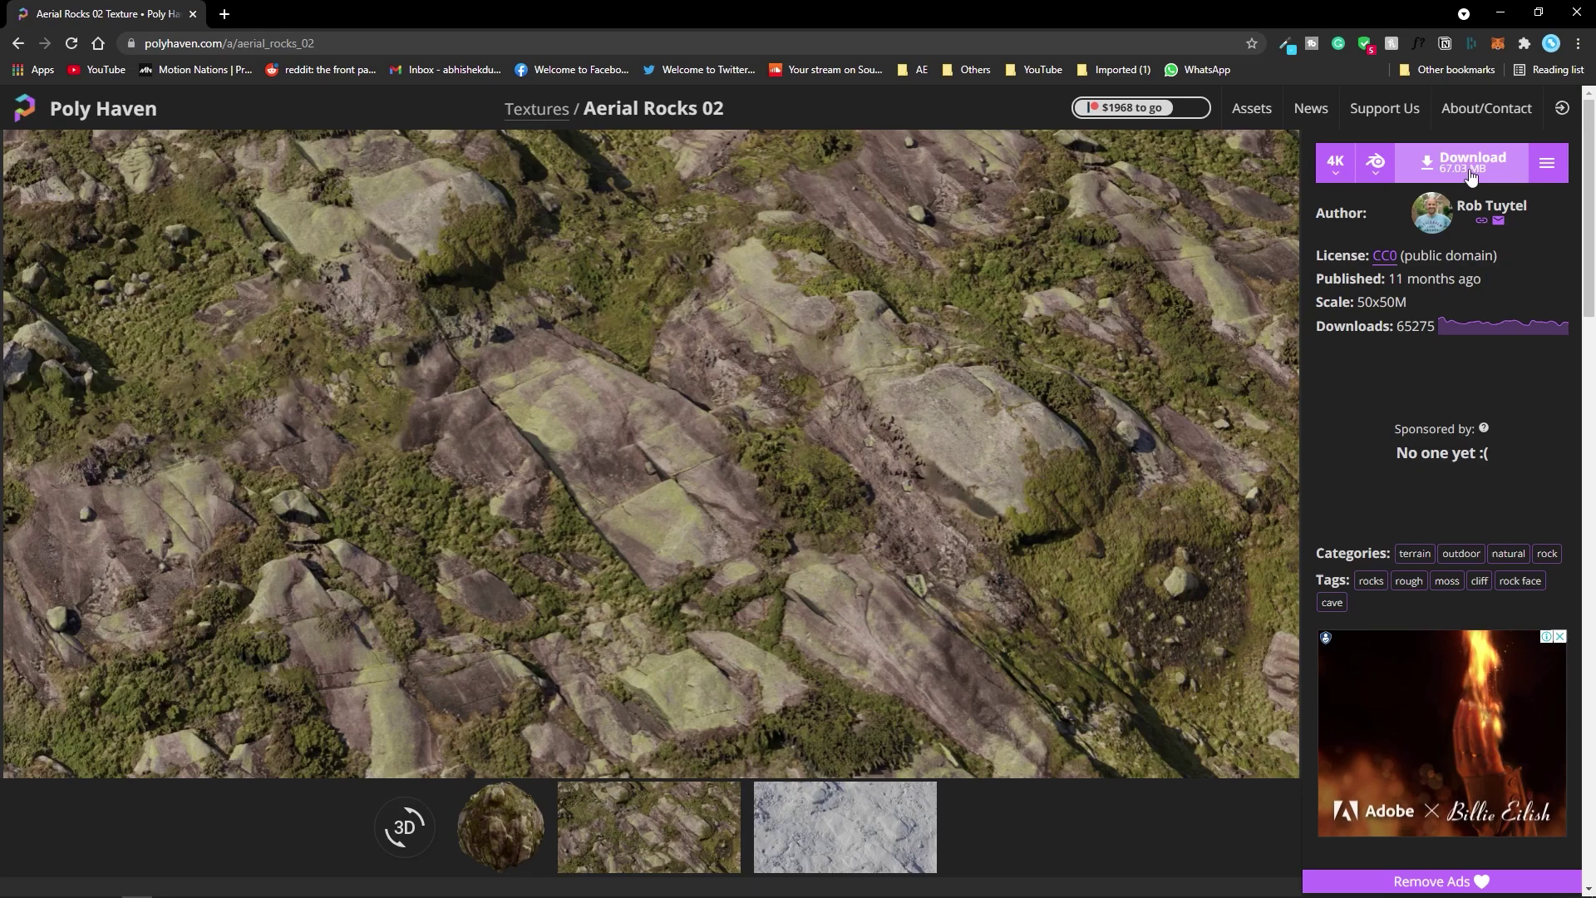
left_click(1336, 167)
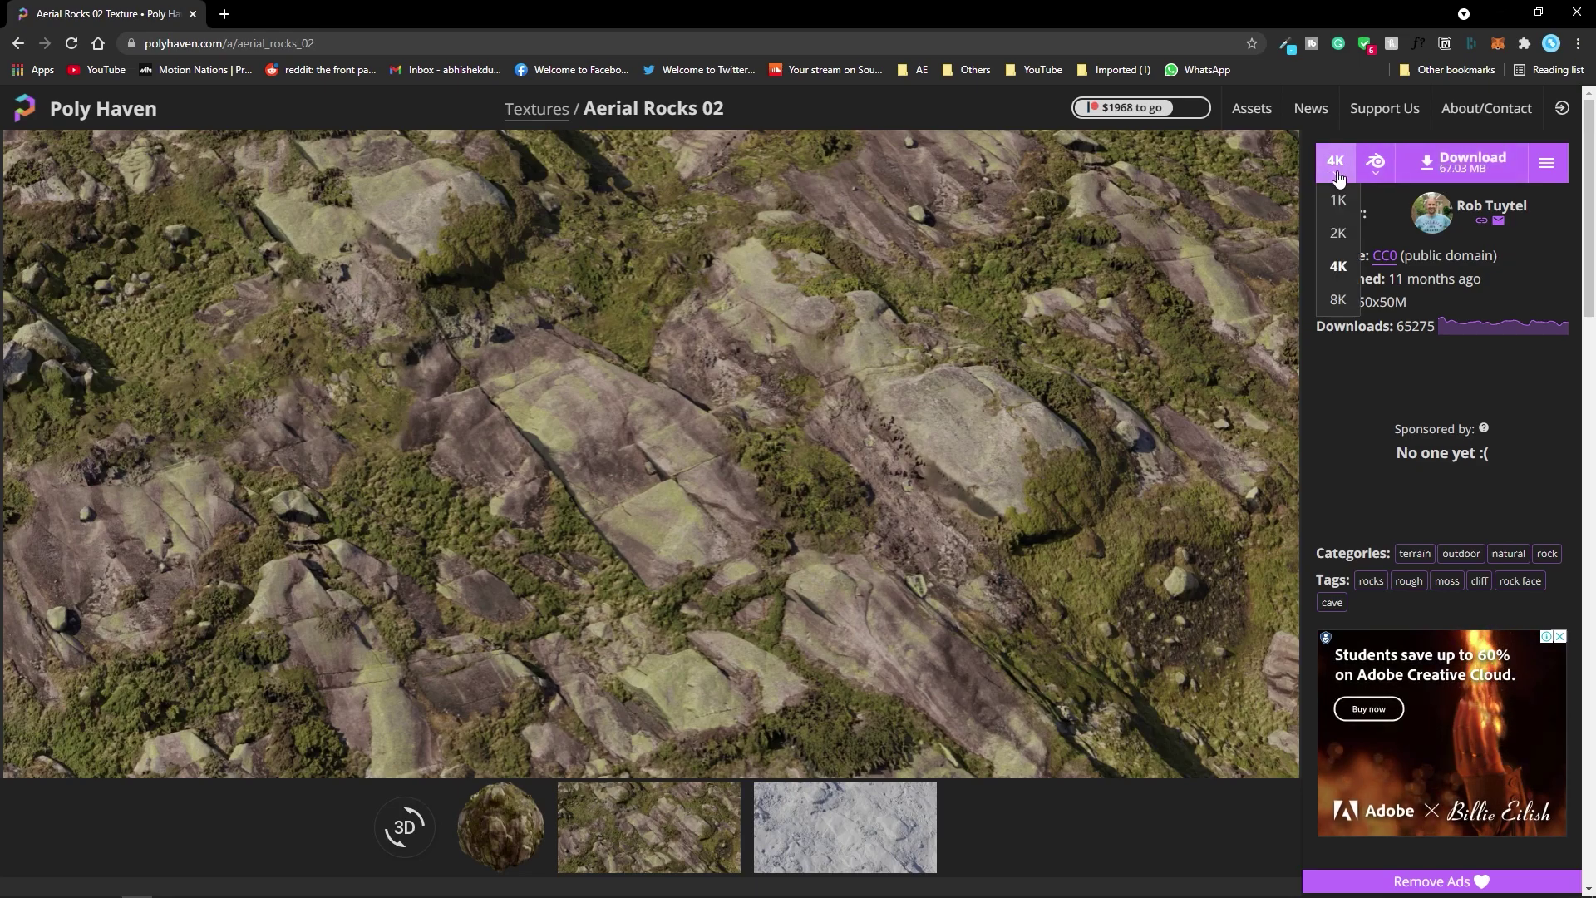
left_click(1337, 301)
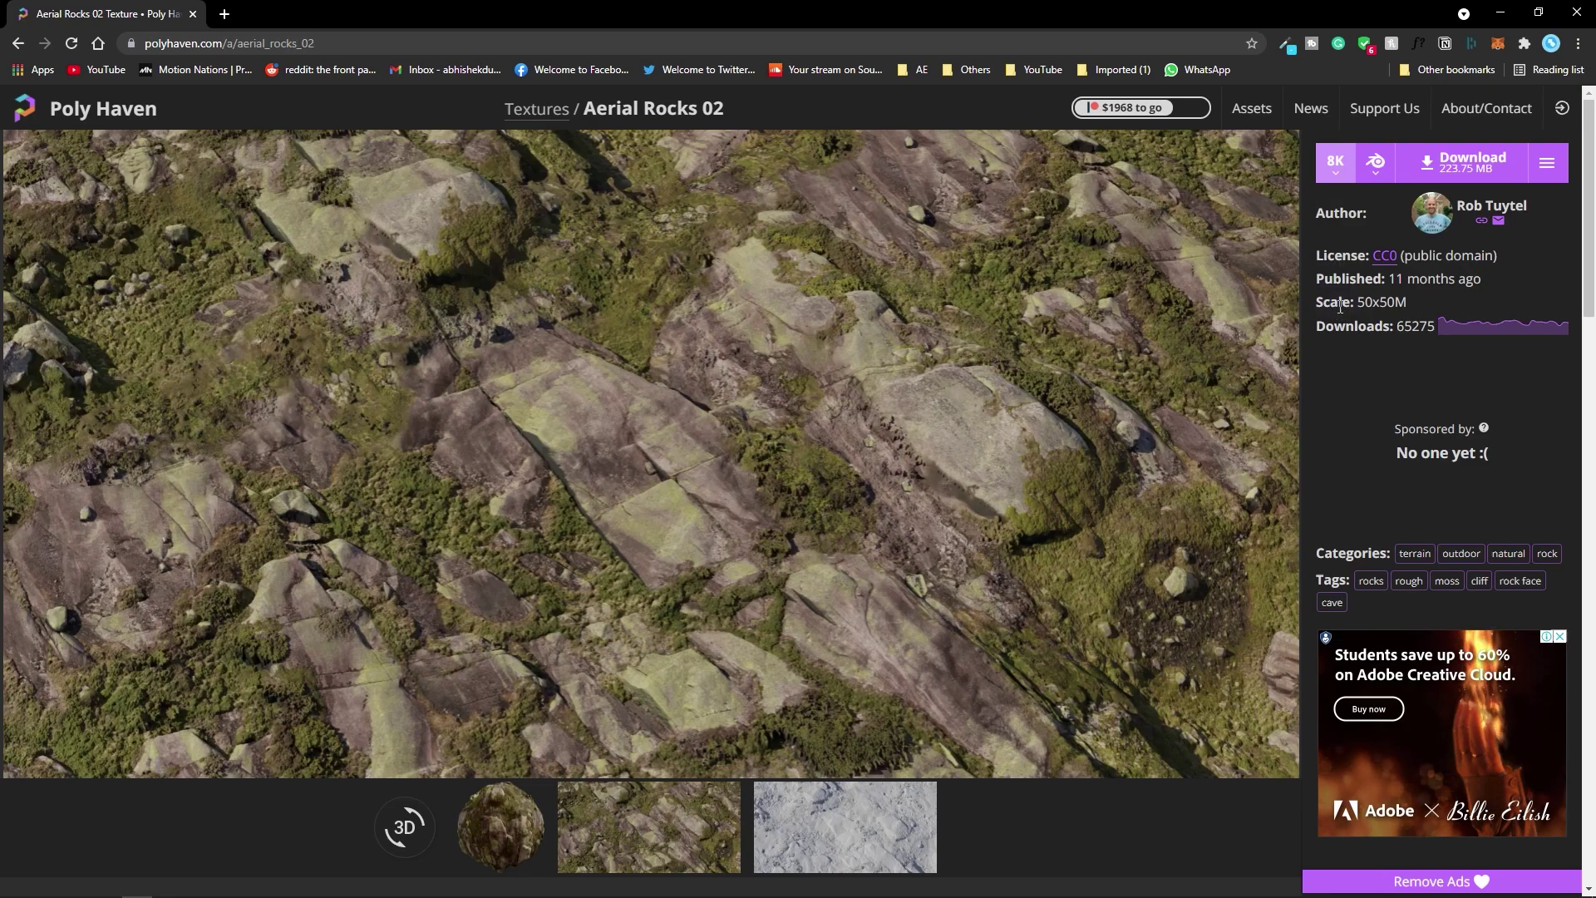
left_click(1336, 165)
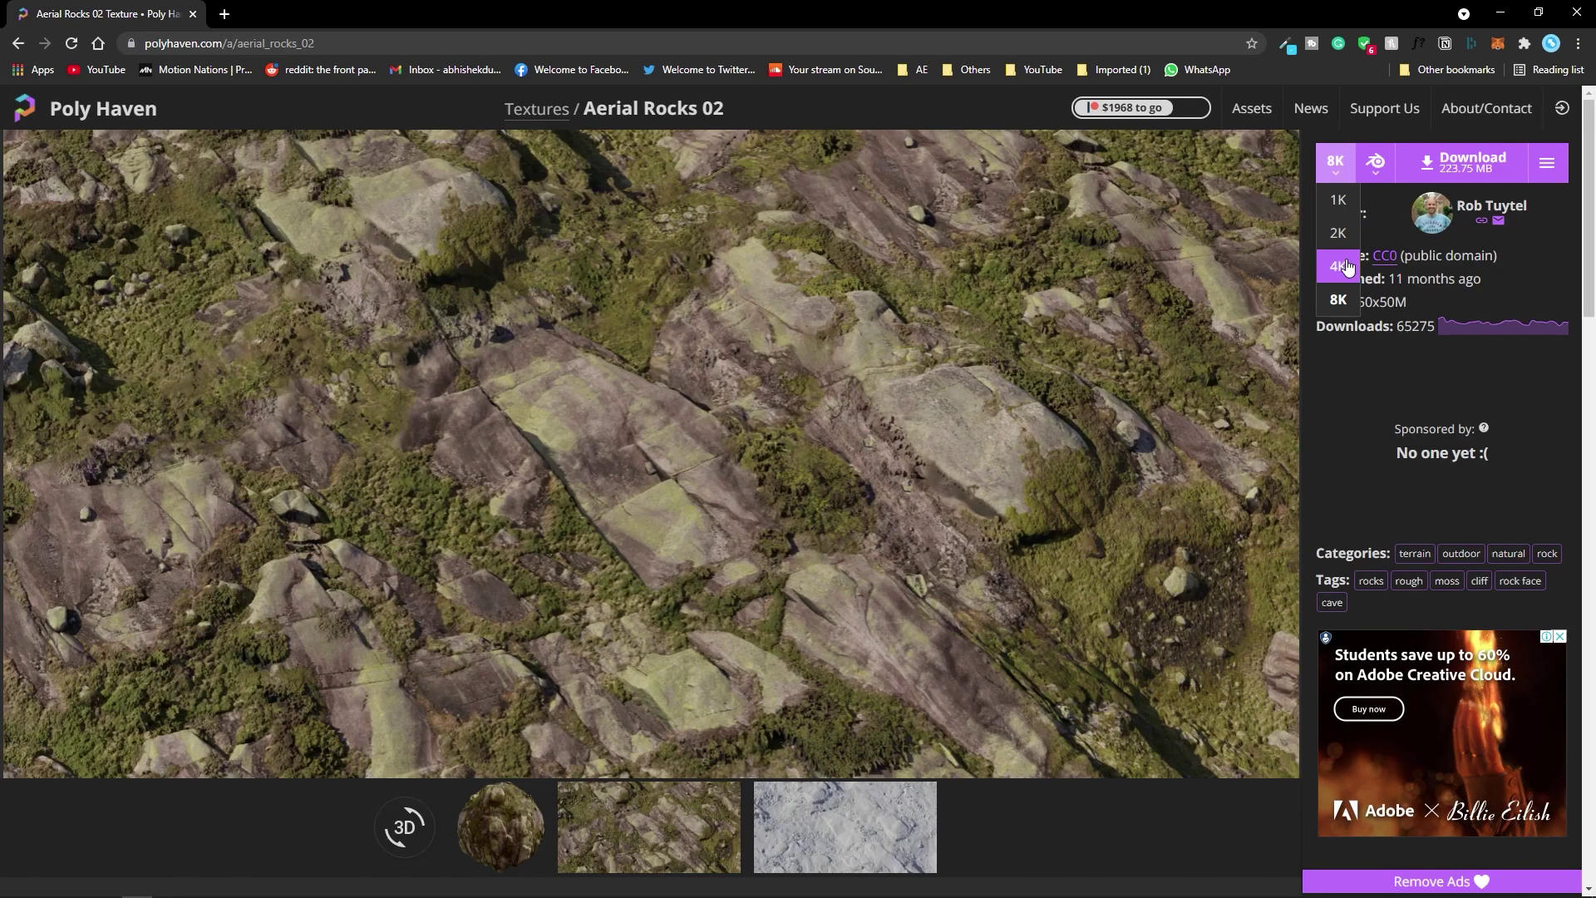
left_click(1337, 302)
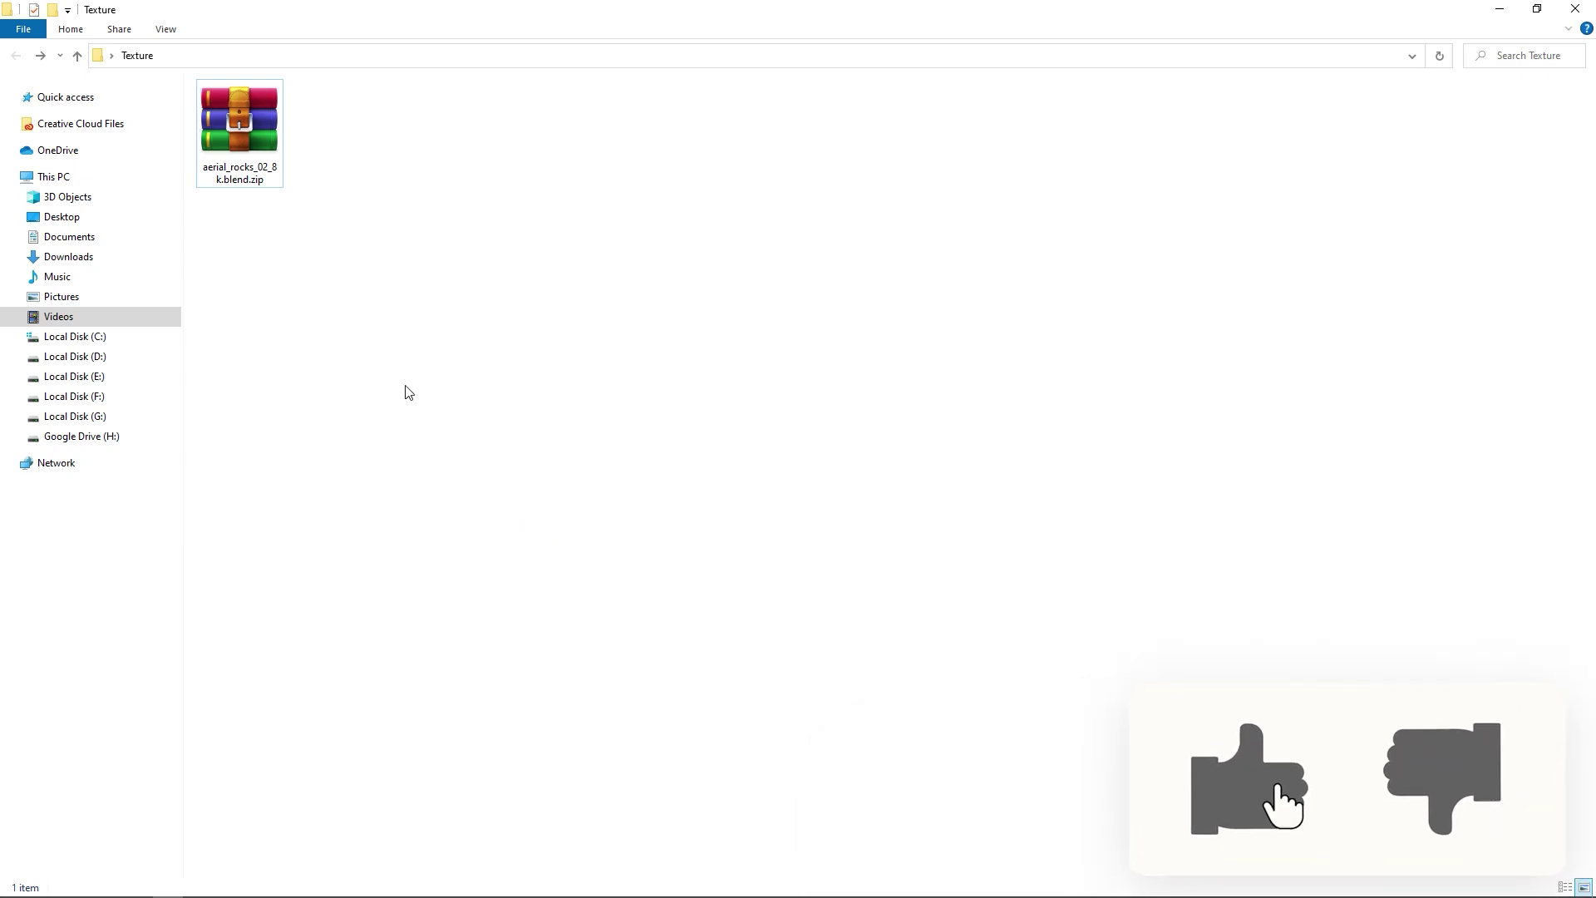
Extract aerial_rocks_02_8k.blend.zip in place and check the four maps in its textures folder.
right_click(232, 121)
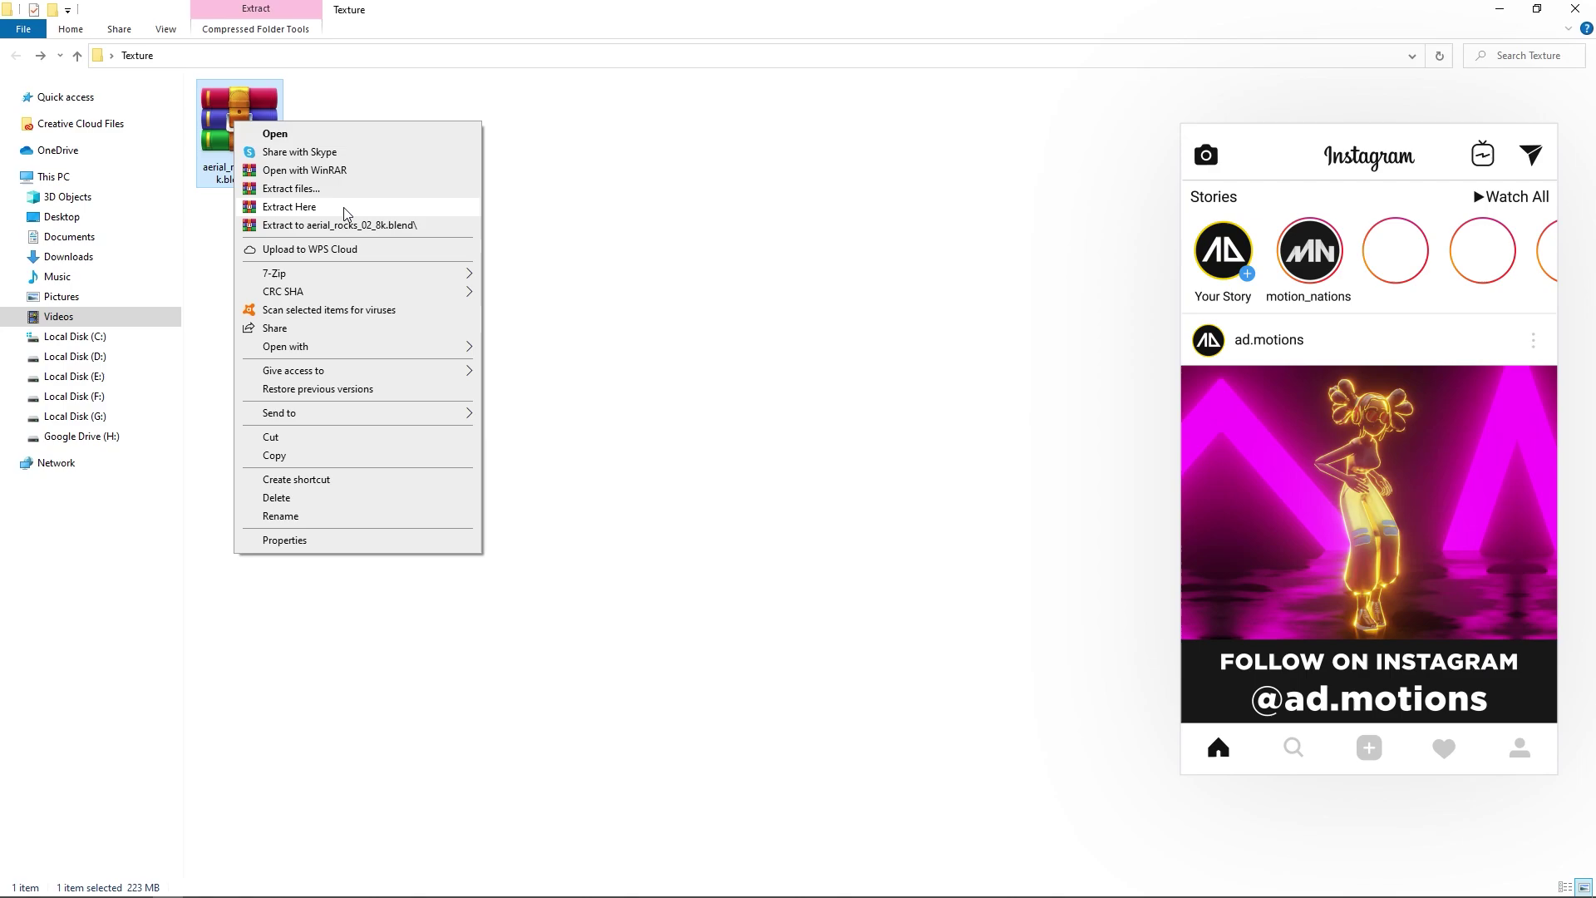
left_click(330, 225)
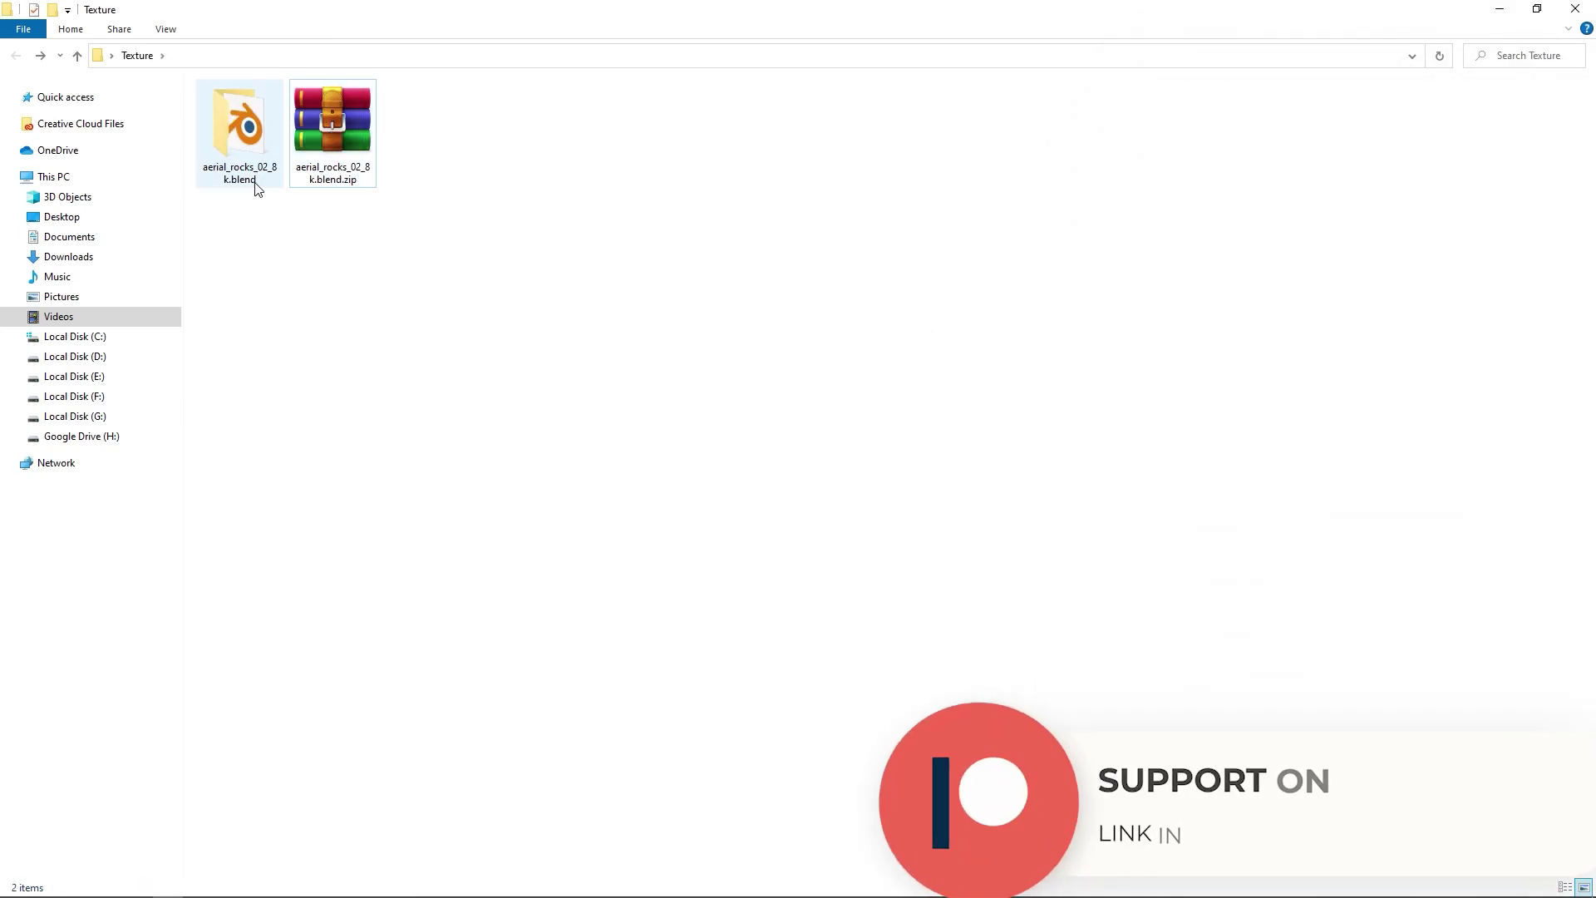
double_click(238, 148)
double_click(237, 114)
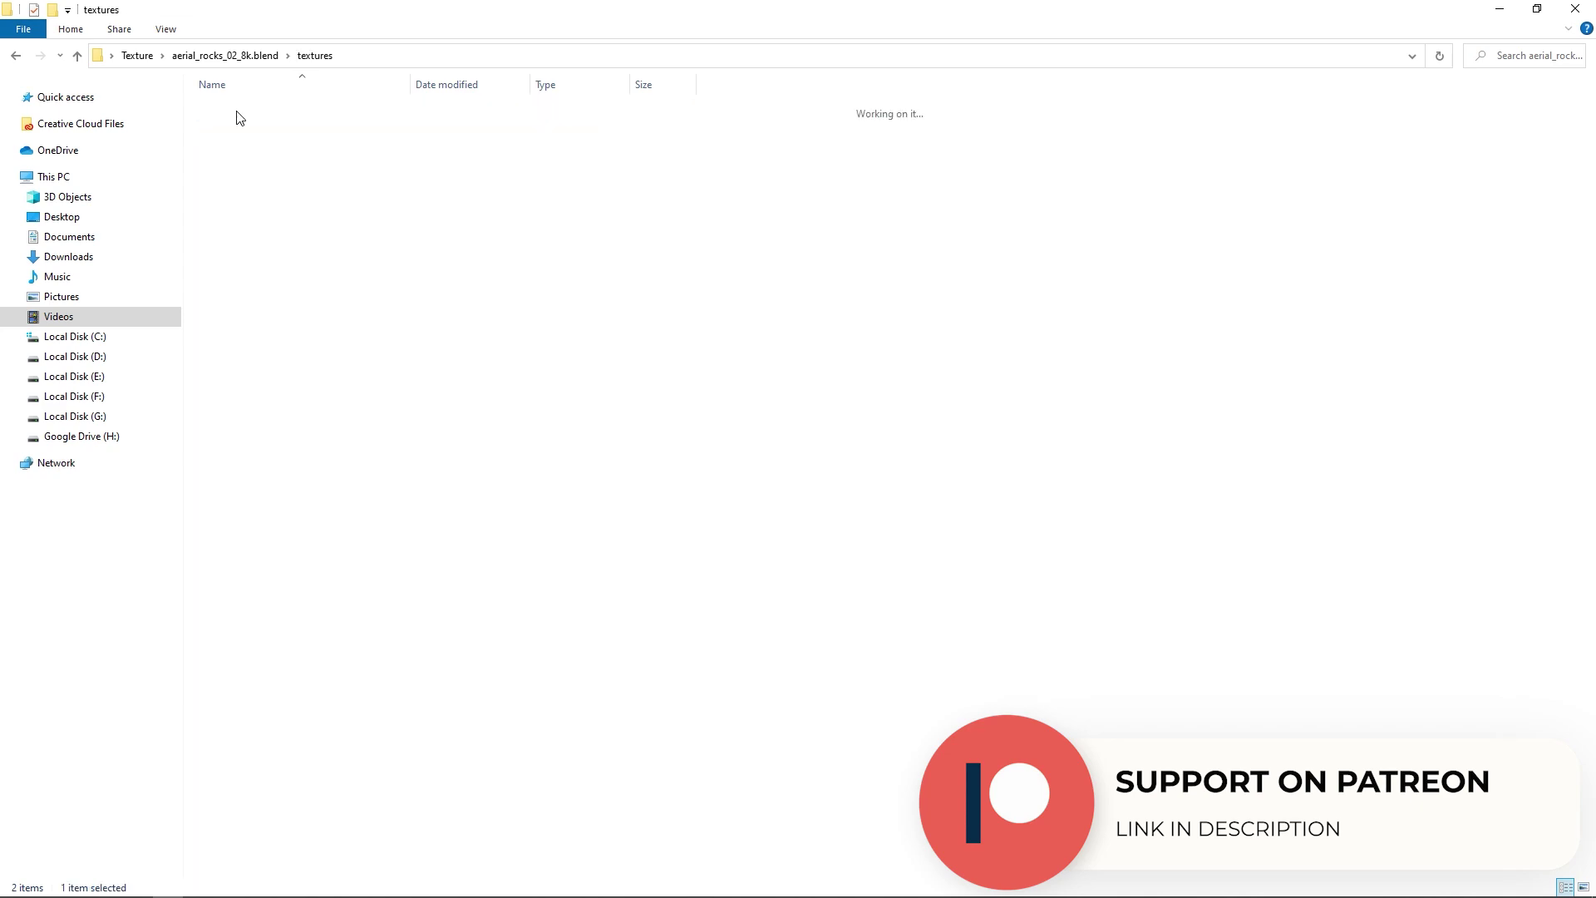
left_click_drag(654, 309, 230, 113)
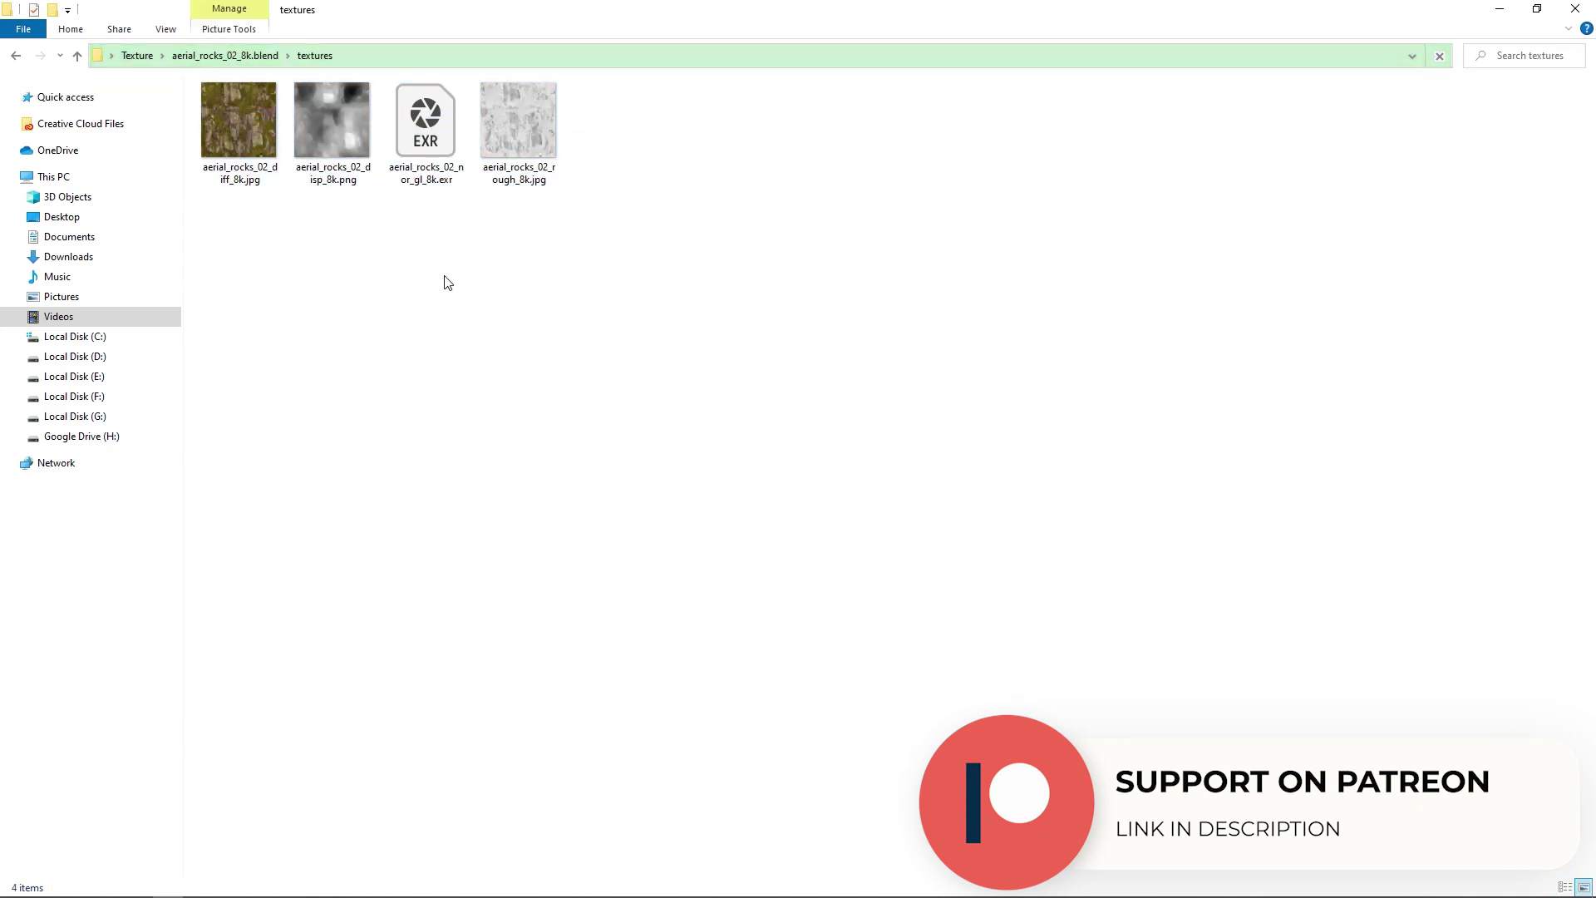
left_click(16, 57)
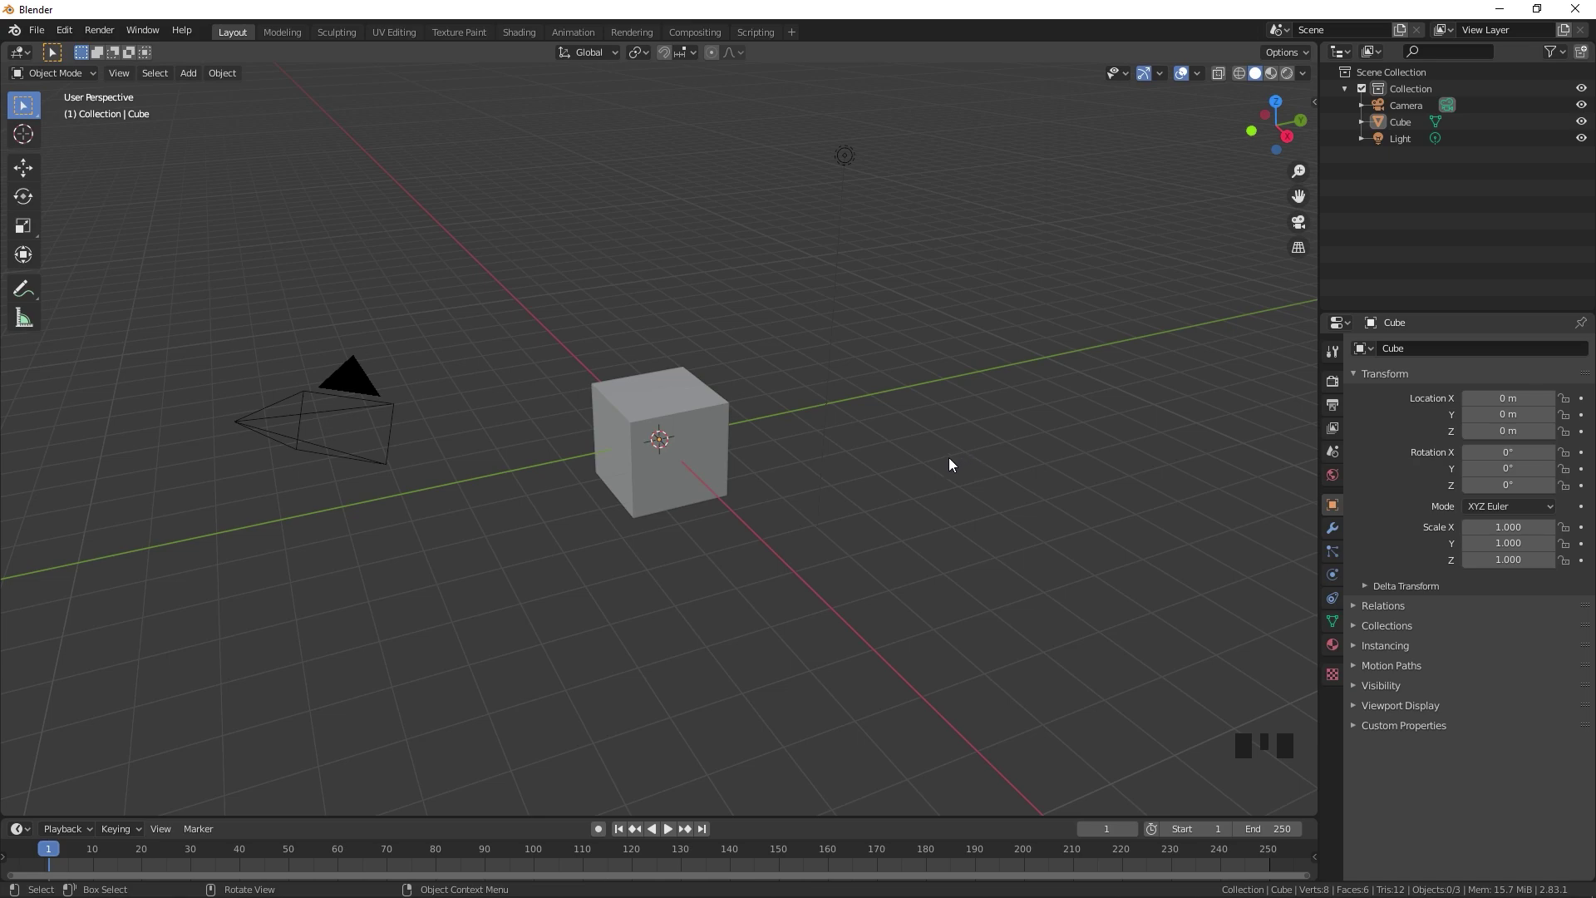
Delete the default cube and add a mesh plane at the origin.
left_click(675, 488)
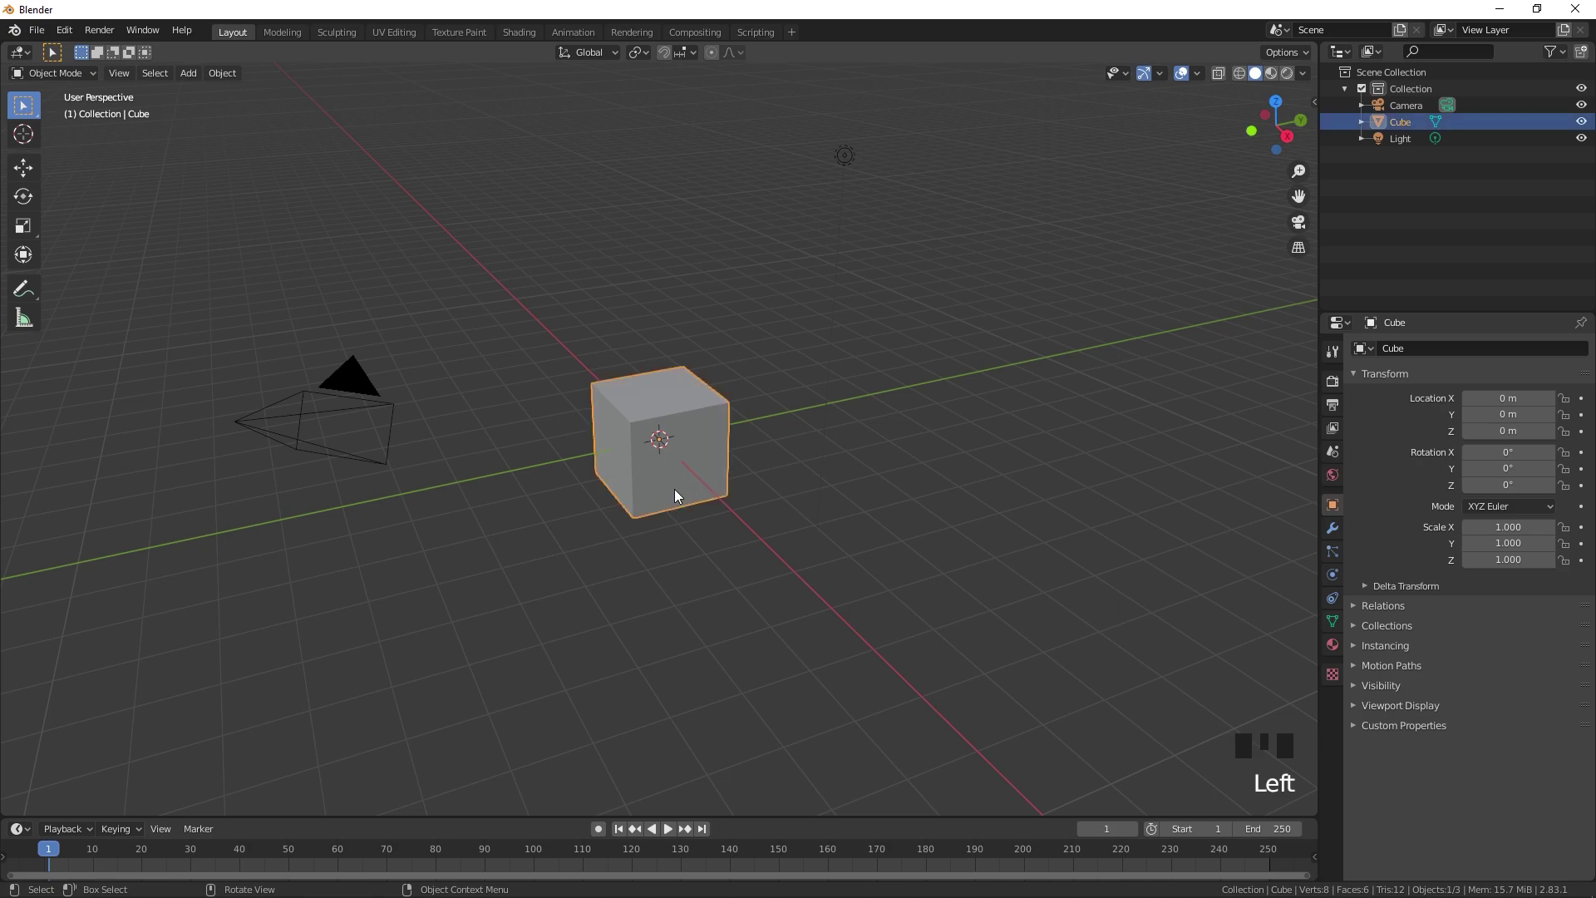
key("x")
left_click(675, 489)
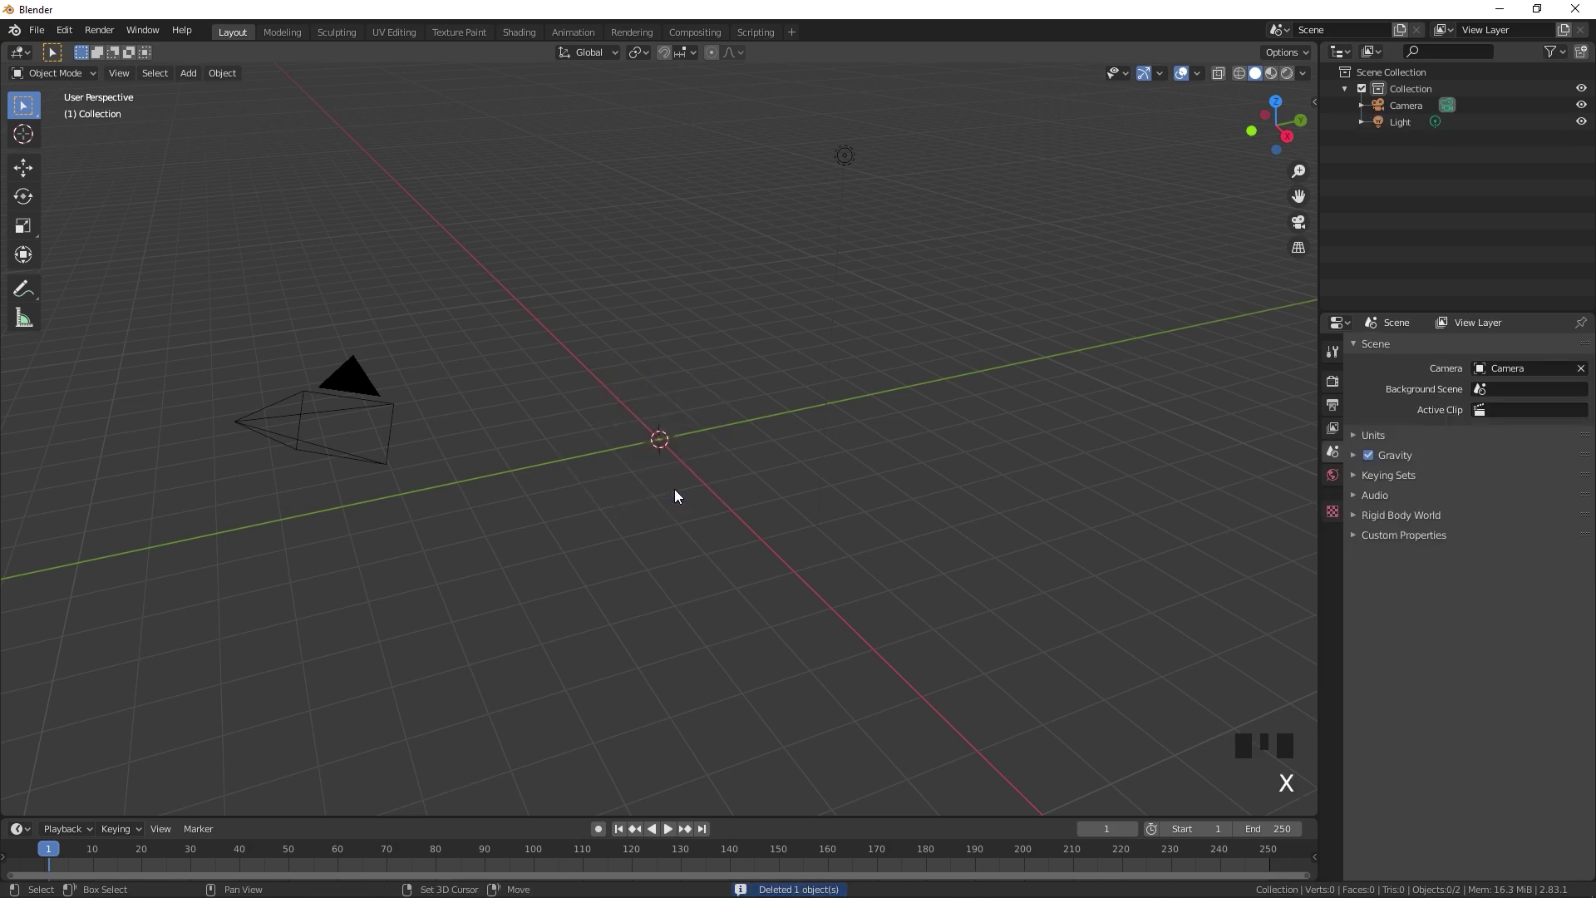
key("shift+a")
mouse_move(675, 489)
left_click(751, 103)
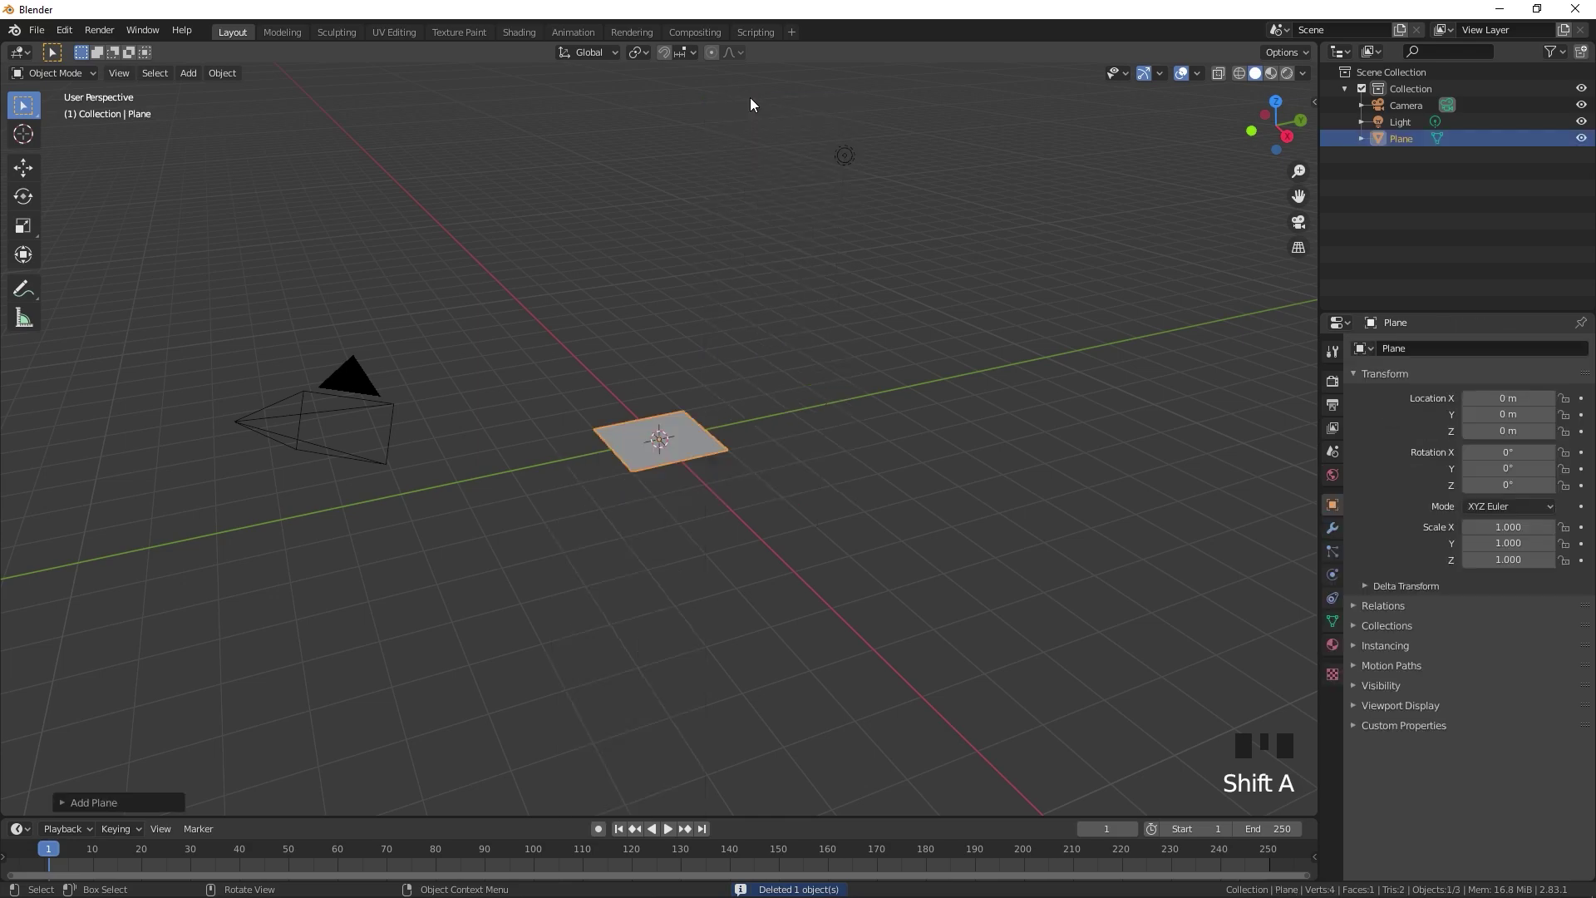
Scale the plane by 6 and apply the scale so it reads 1.000.
type("s")
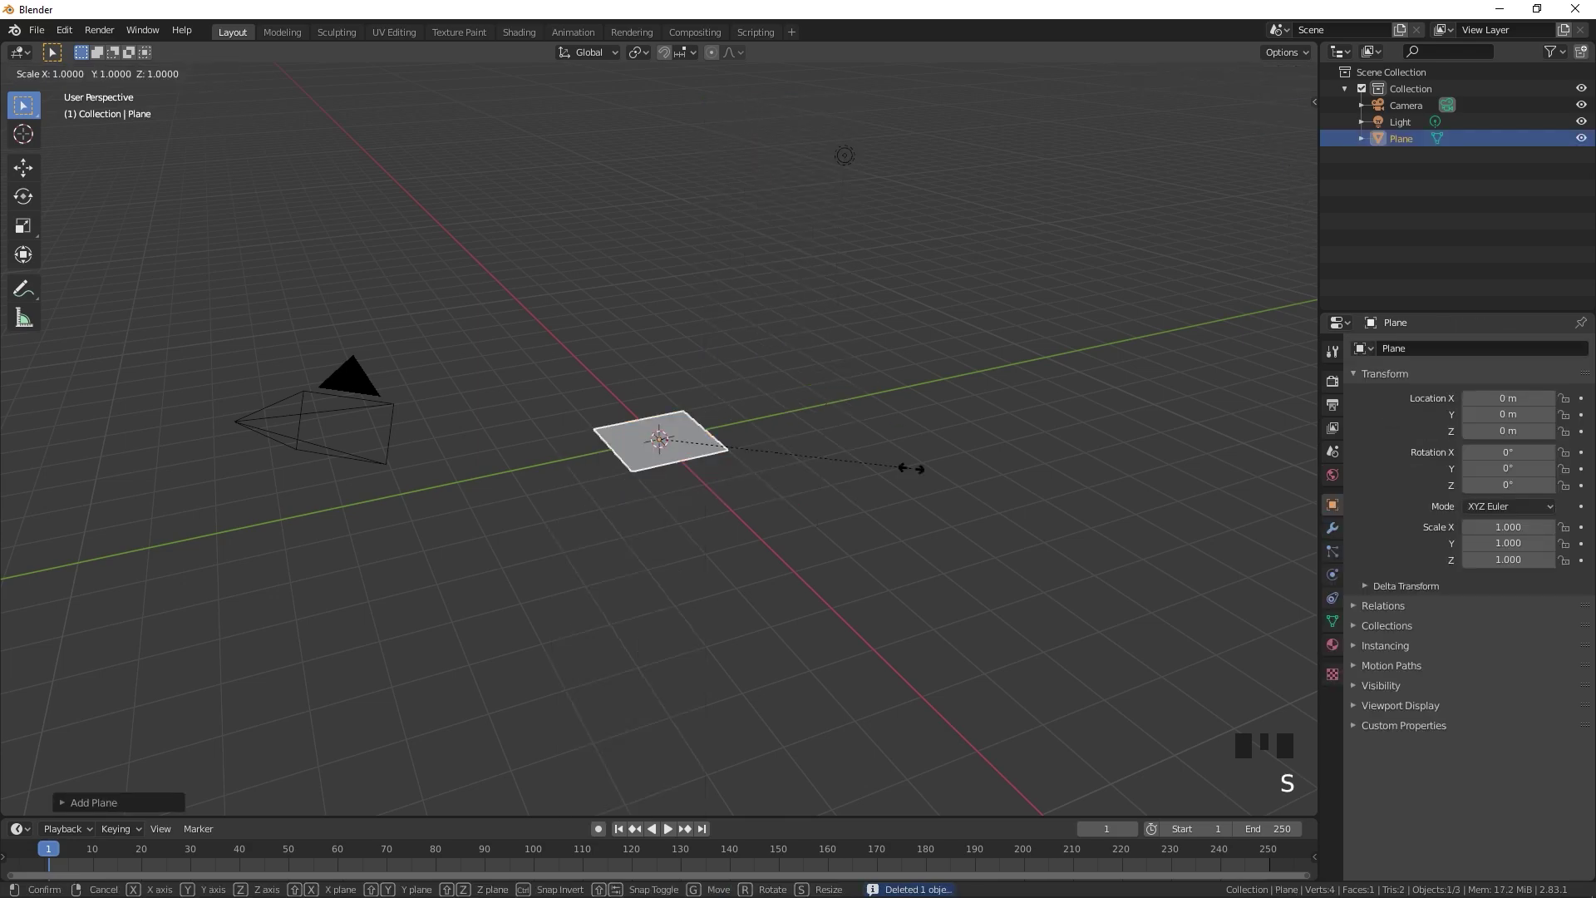
type("6")
key("Return")
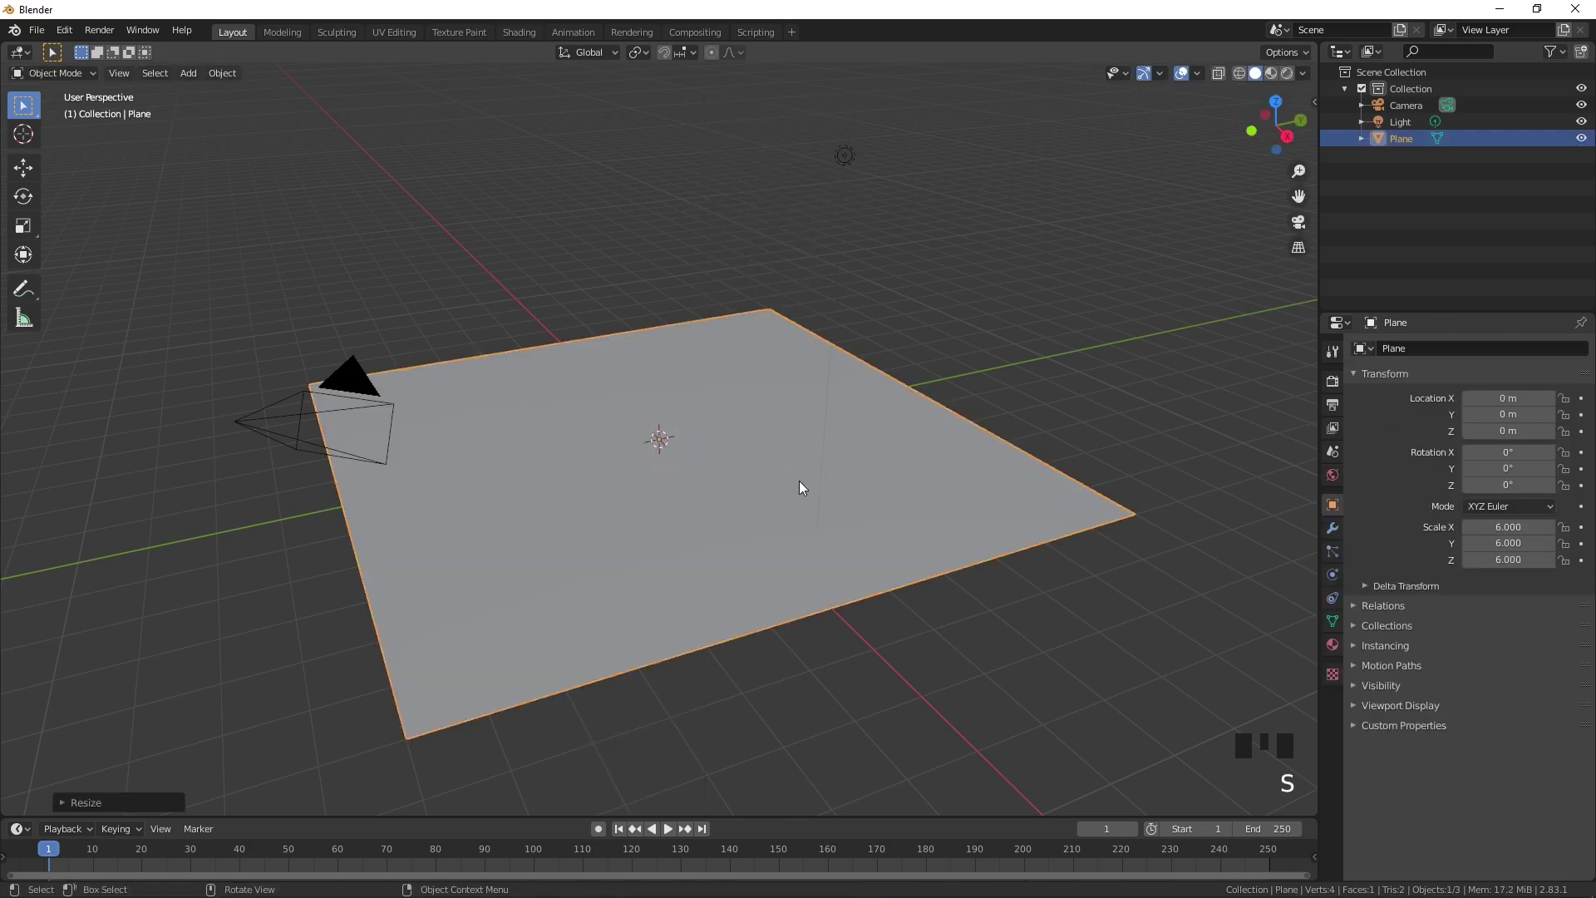
key("s")
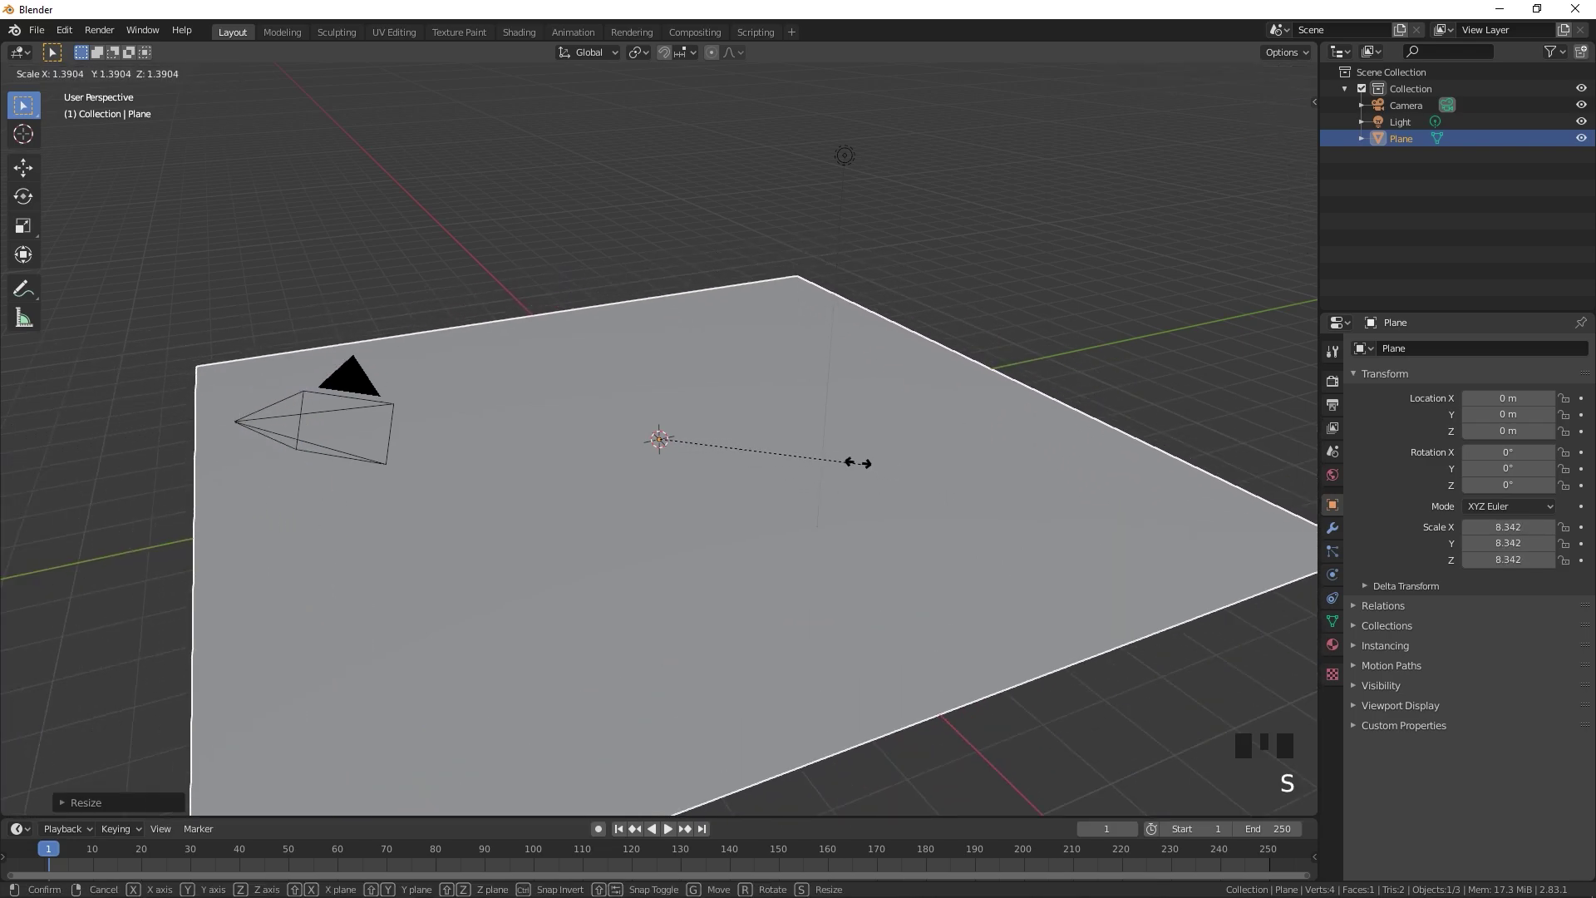
left_click(848, 463)
key("ctrl+z")
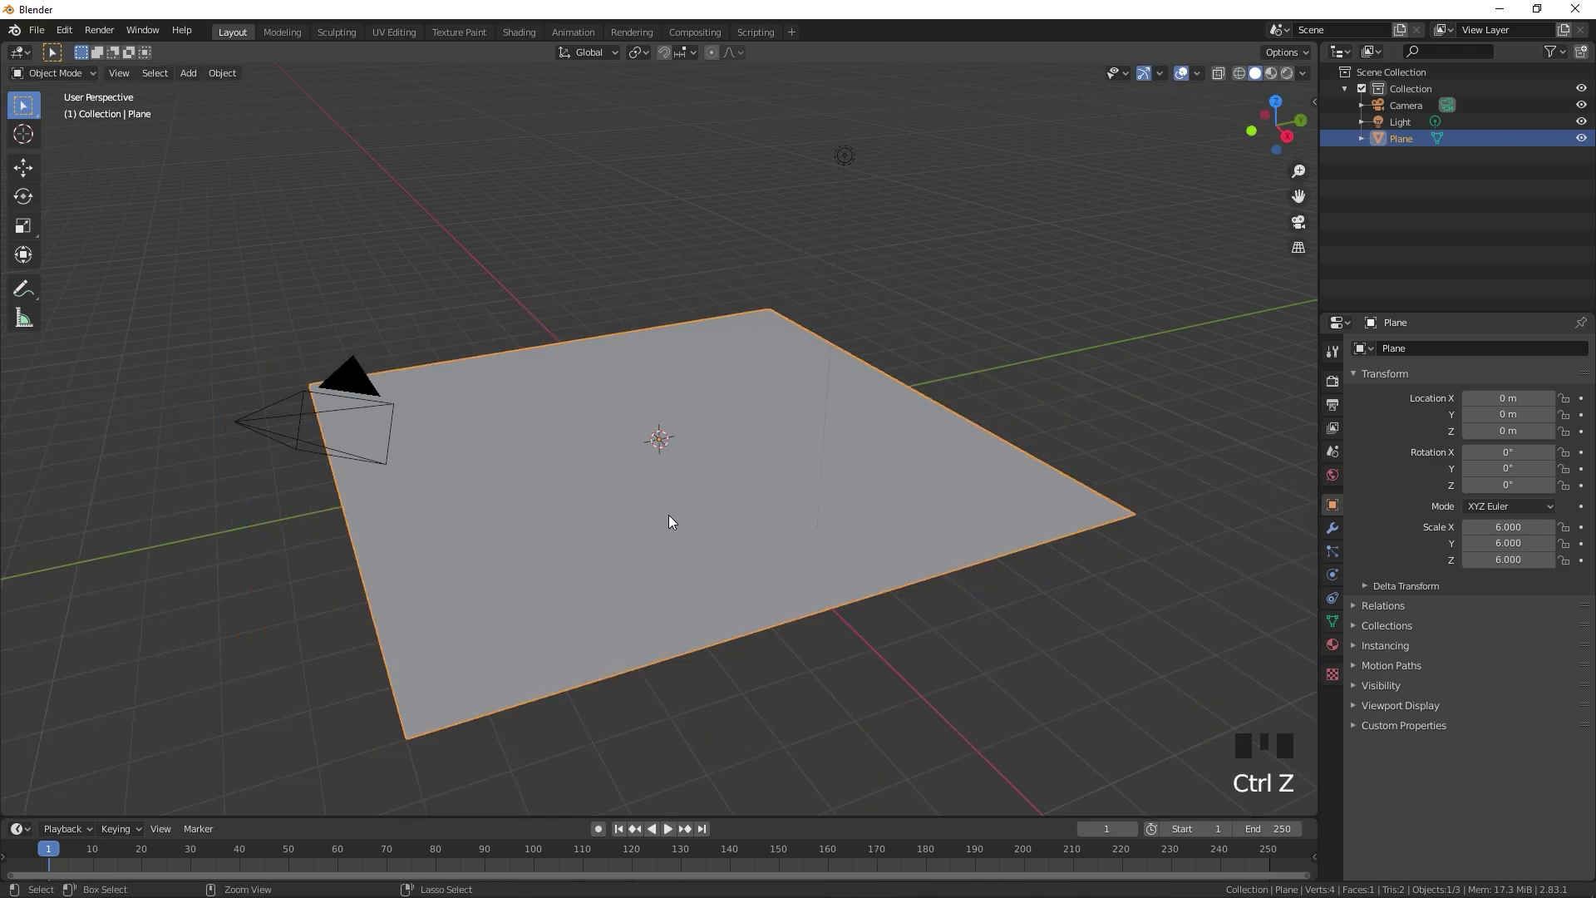
key("ctrl+a")
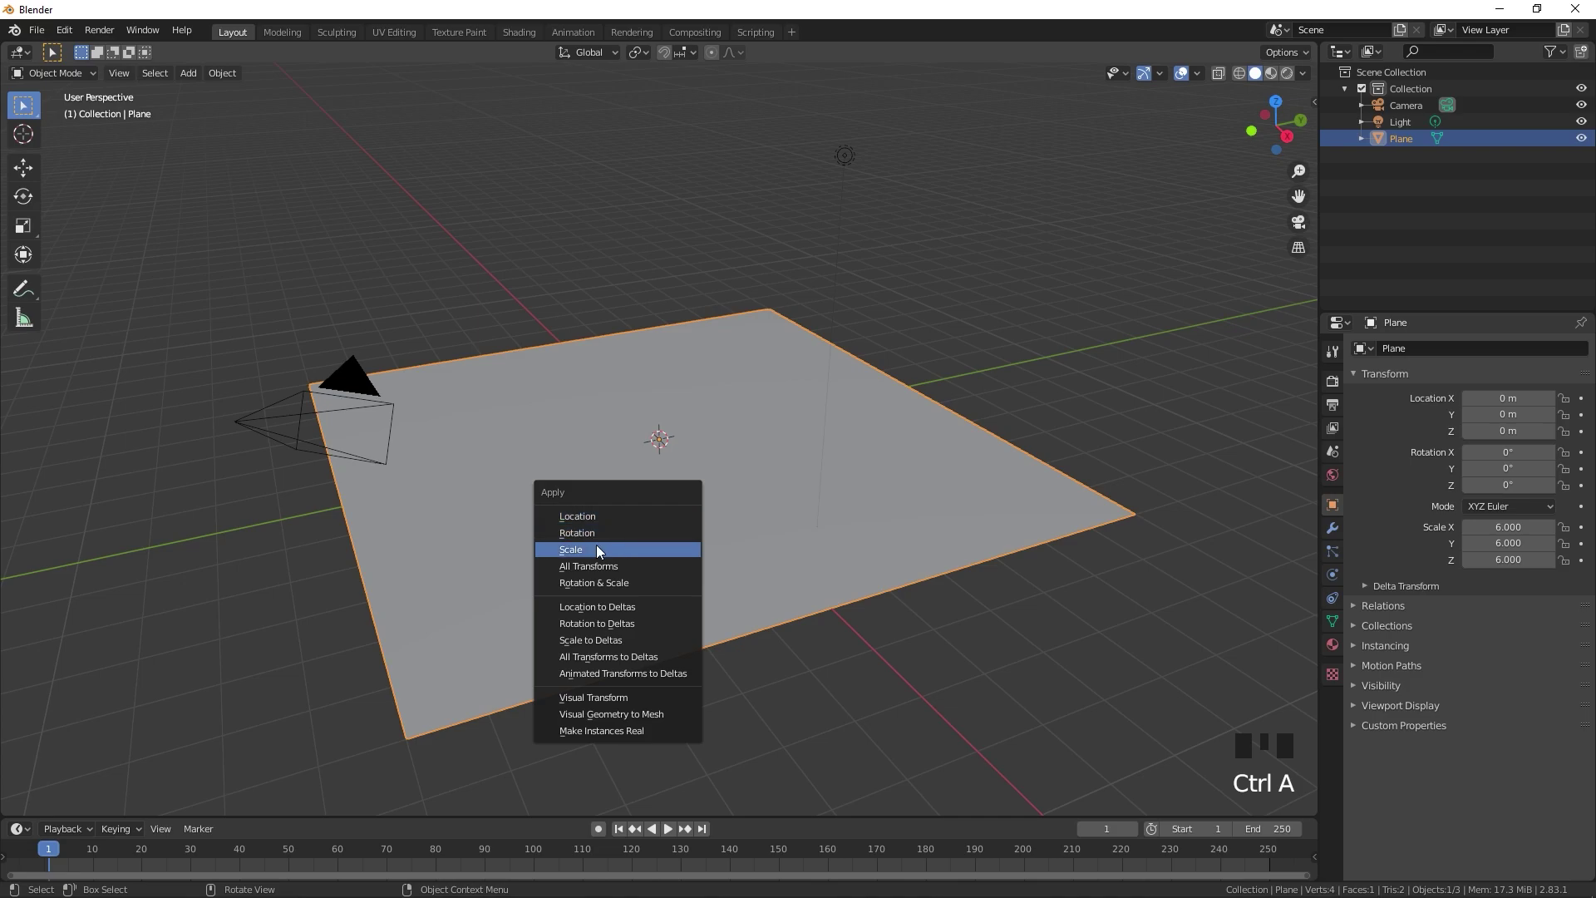
left_click(597, 545)
Make the timeline area taller, frame the plane in the viewport and deselect it.
middle_click_drag(596, 545, 723, 644)
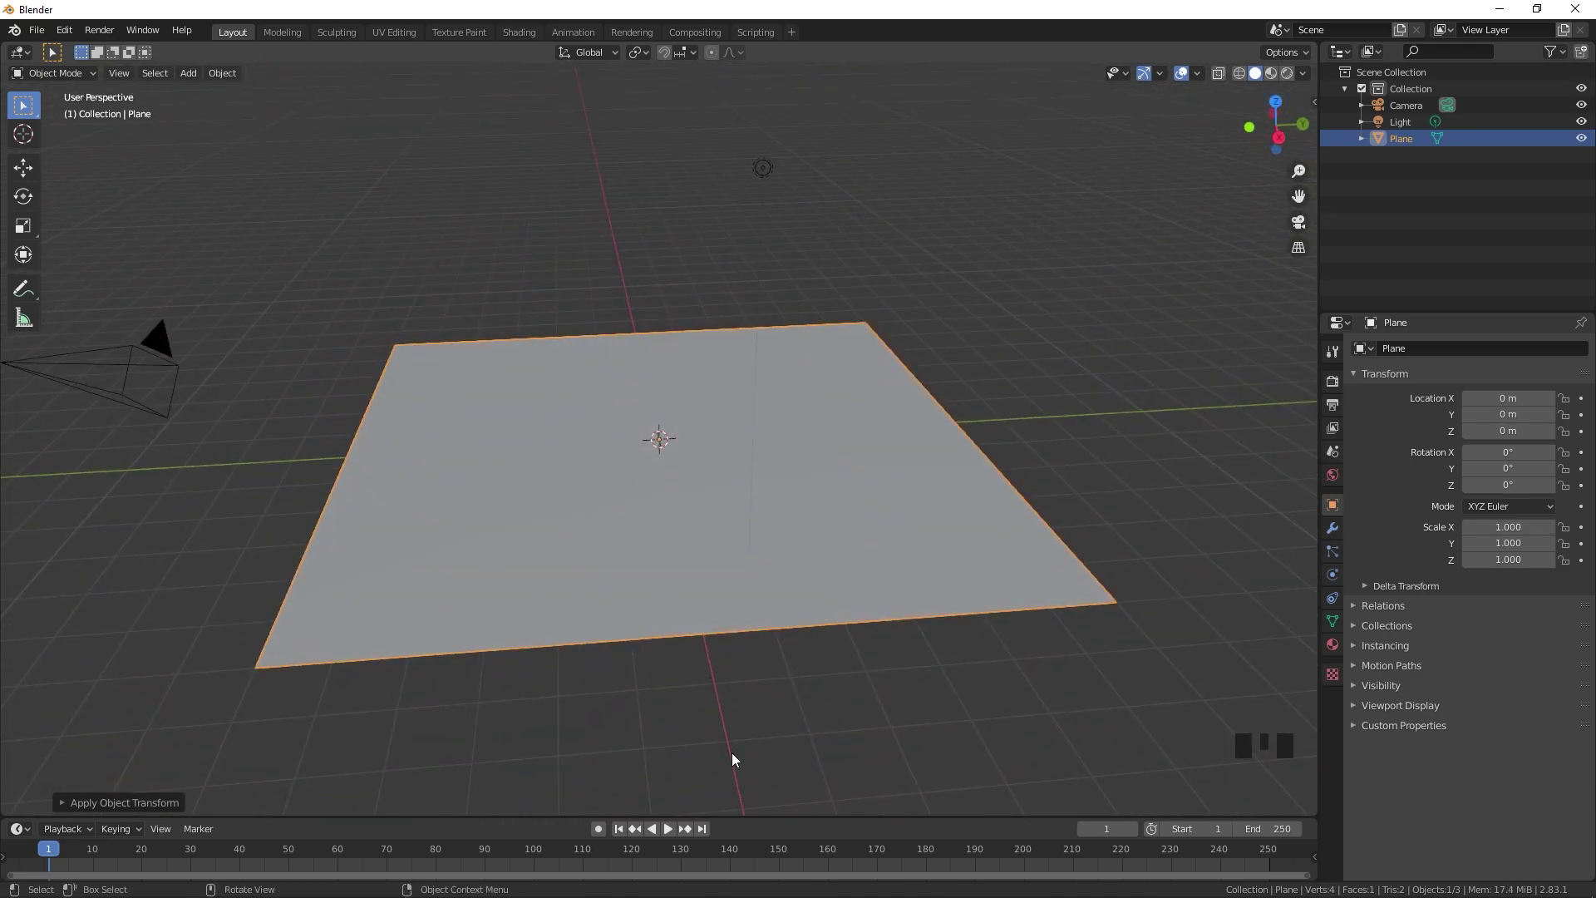
left_click_drag(777, 819, 794, 511)
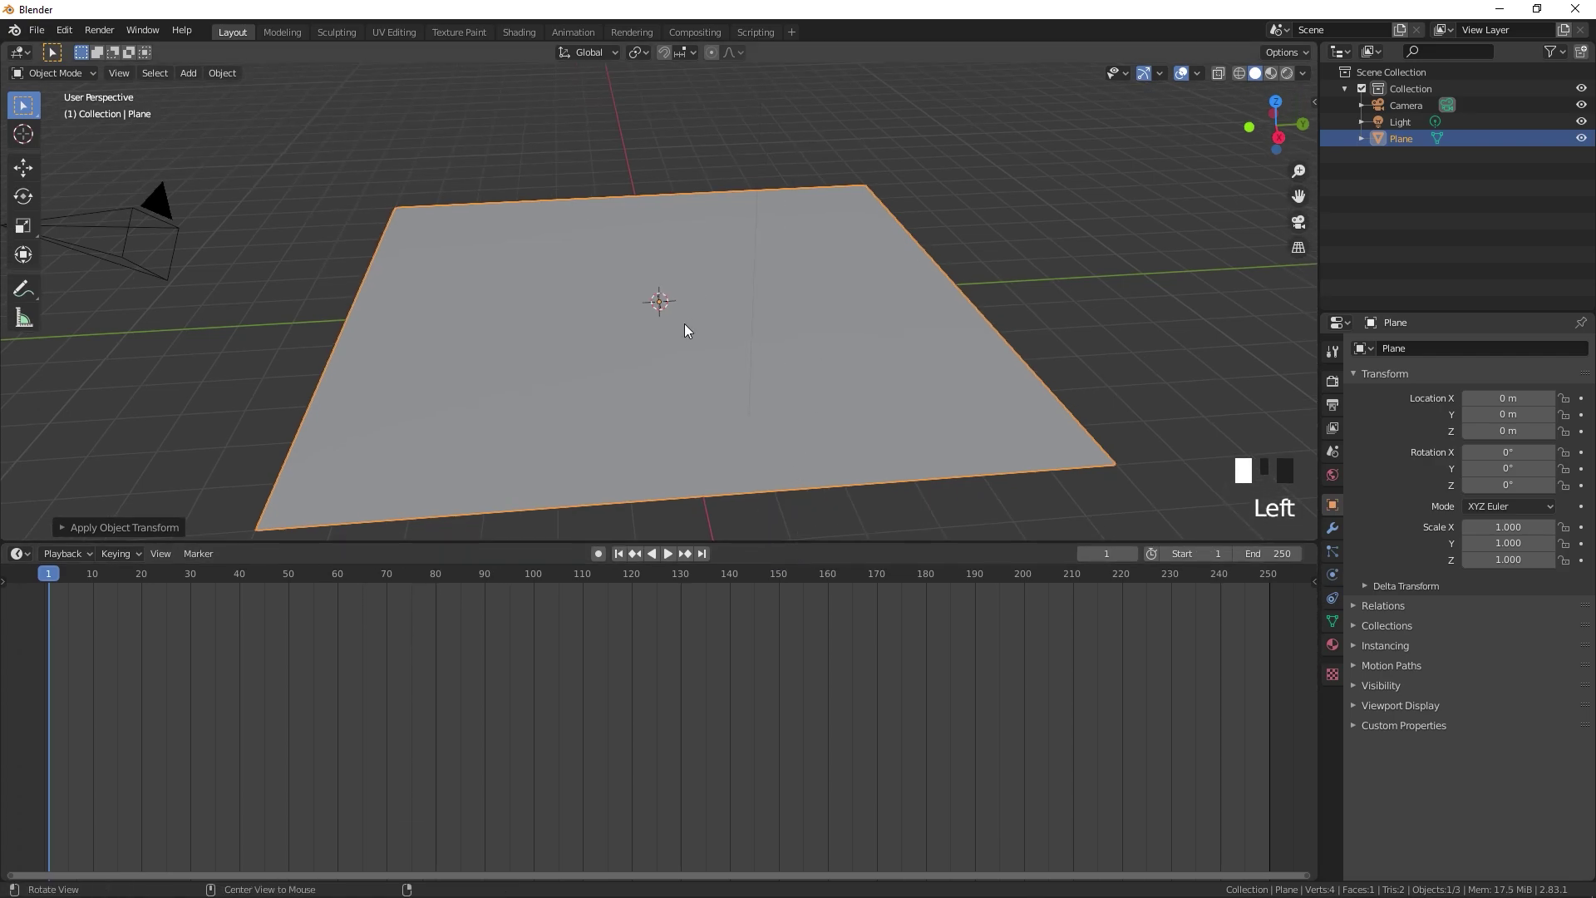
middle_click_drag(685, 323, 664, 273, "shift")
middle_click_drag(965, 299, 884, 314)
left_click(883, 313)
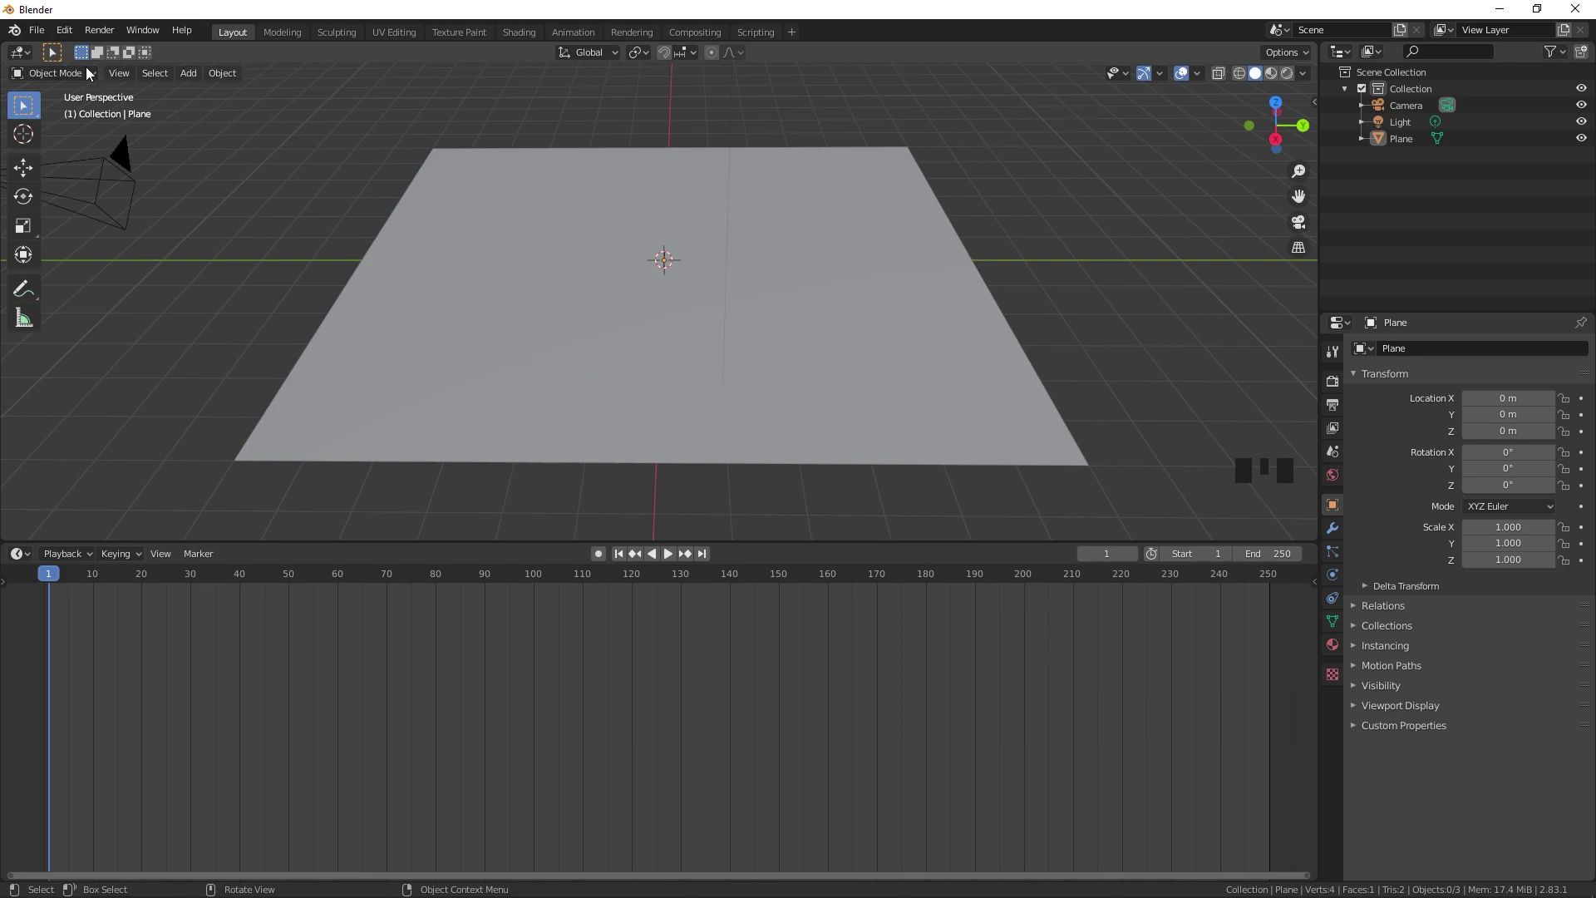
left_click(62, 31)
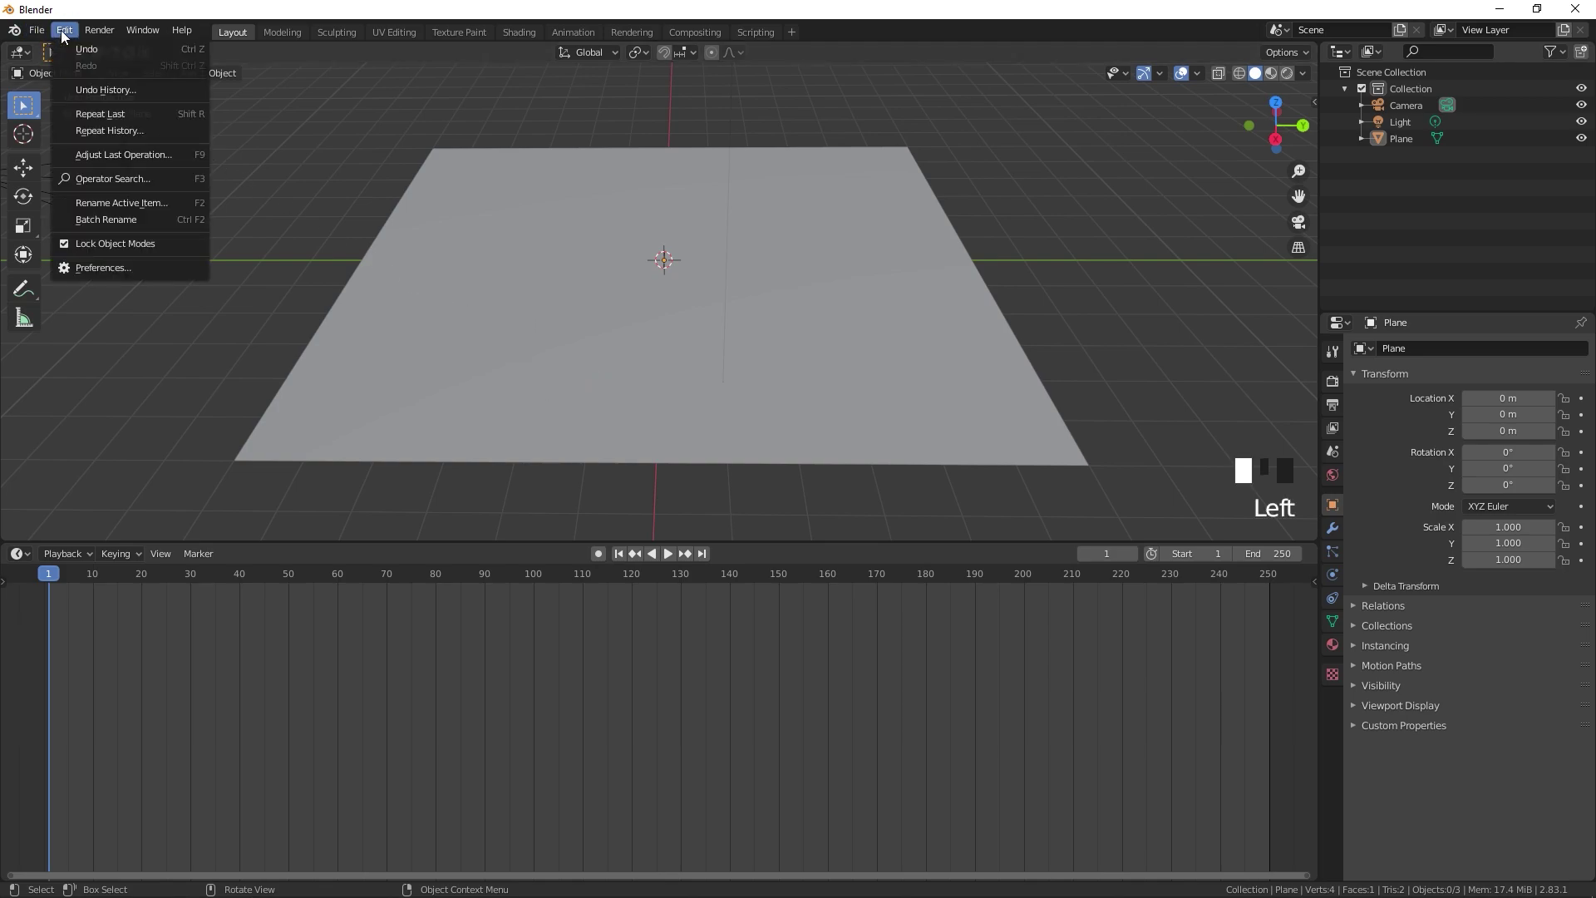
left_click(102, 268)
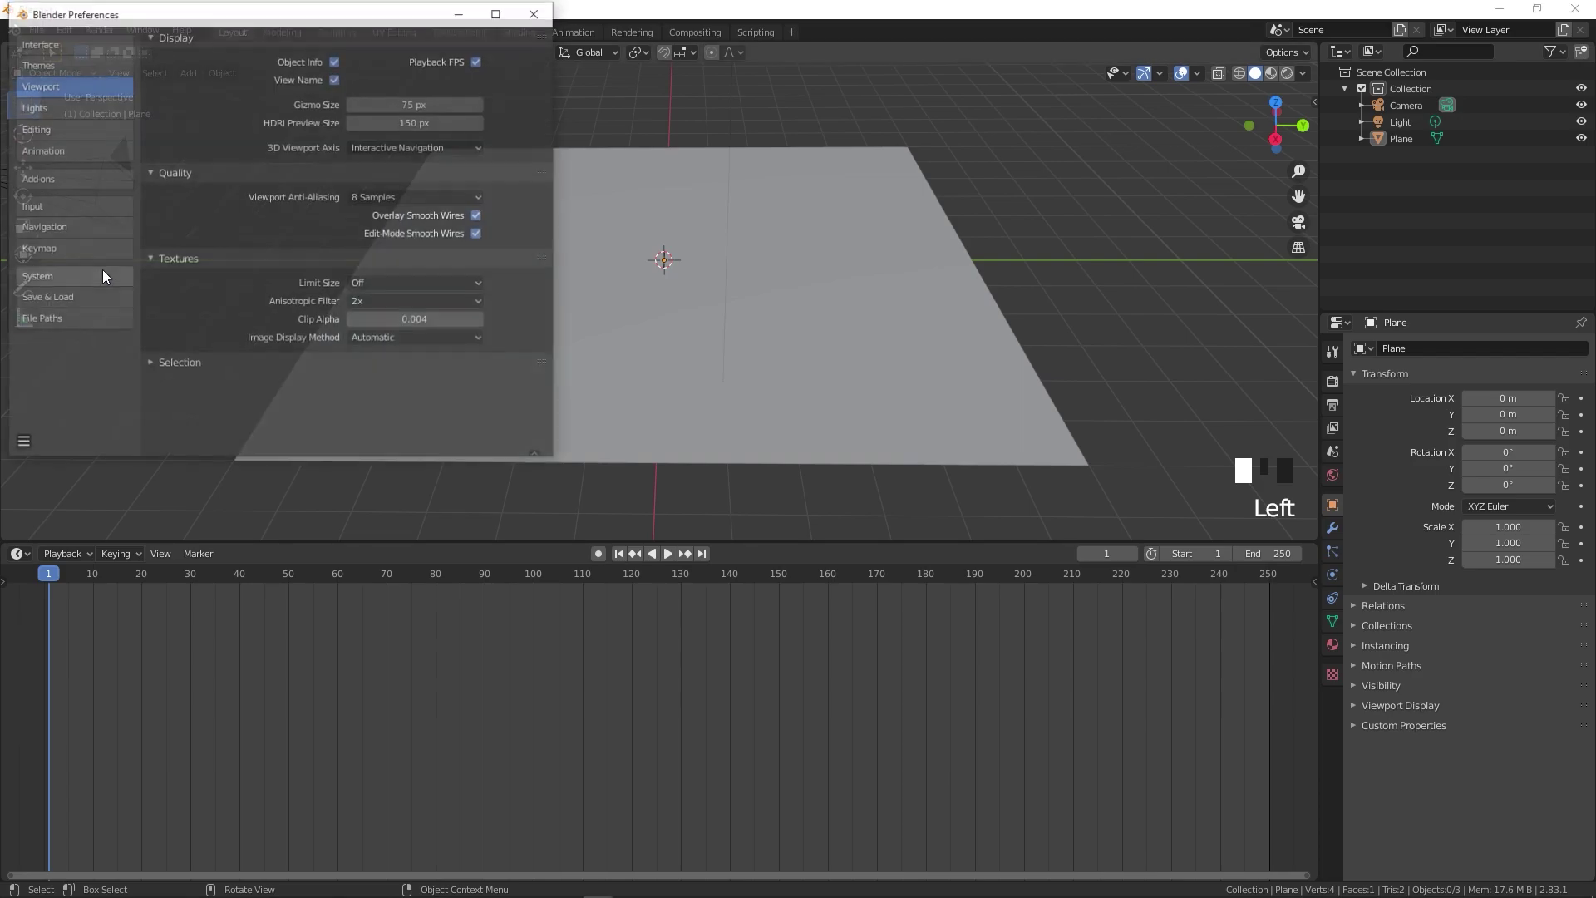
left_click(58, 178)
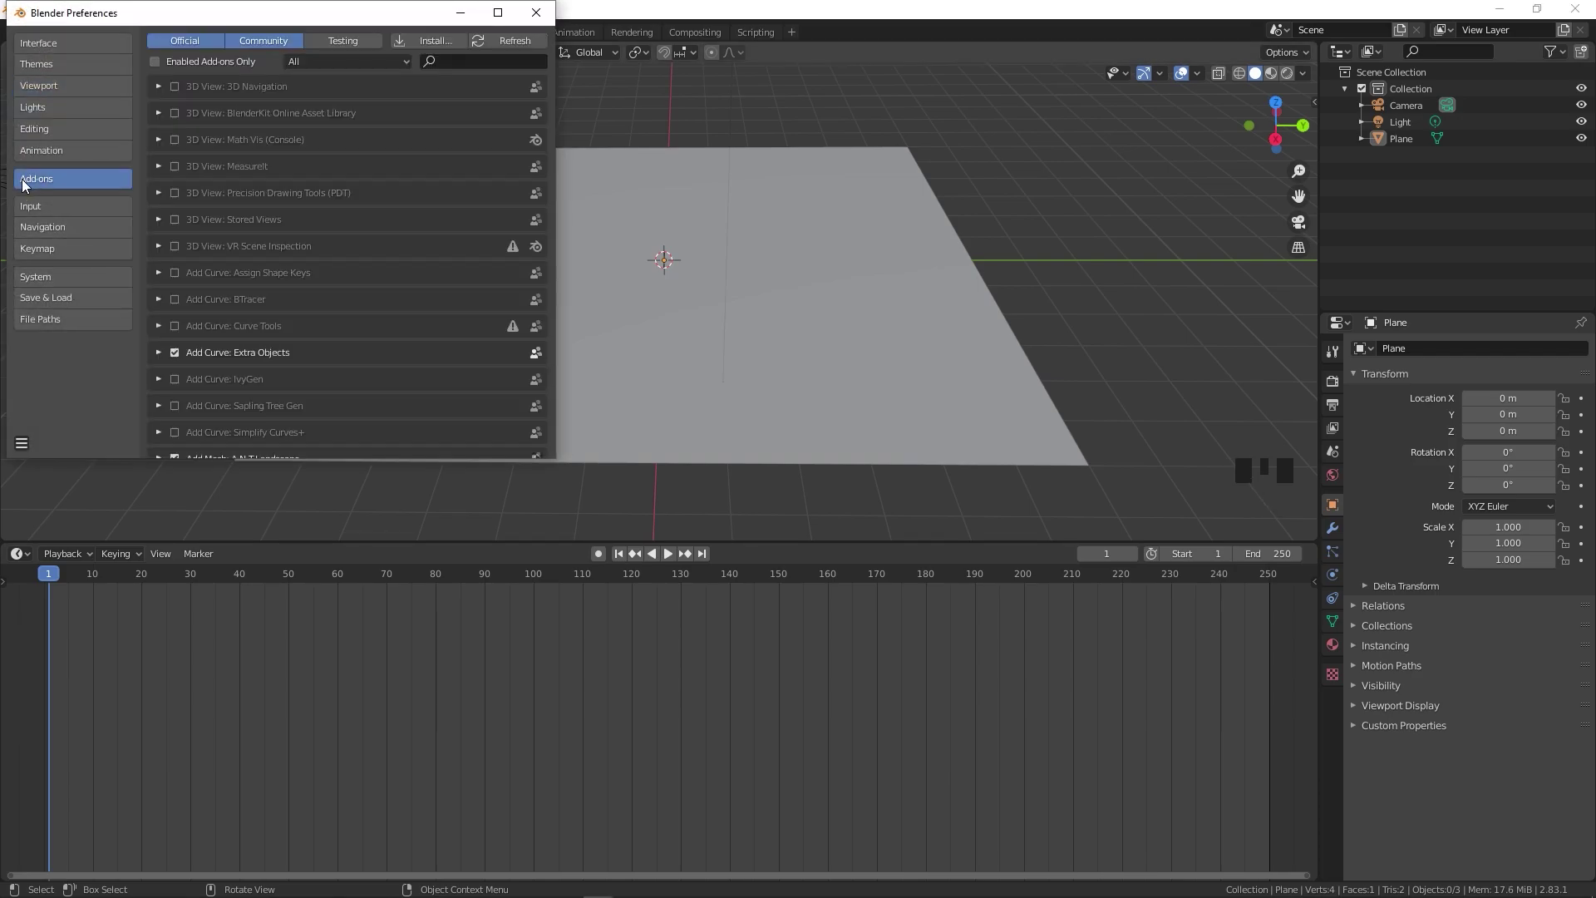
left_click(459, 63)
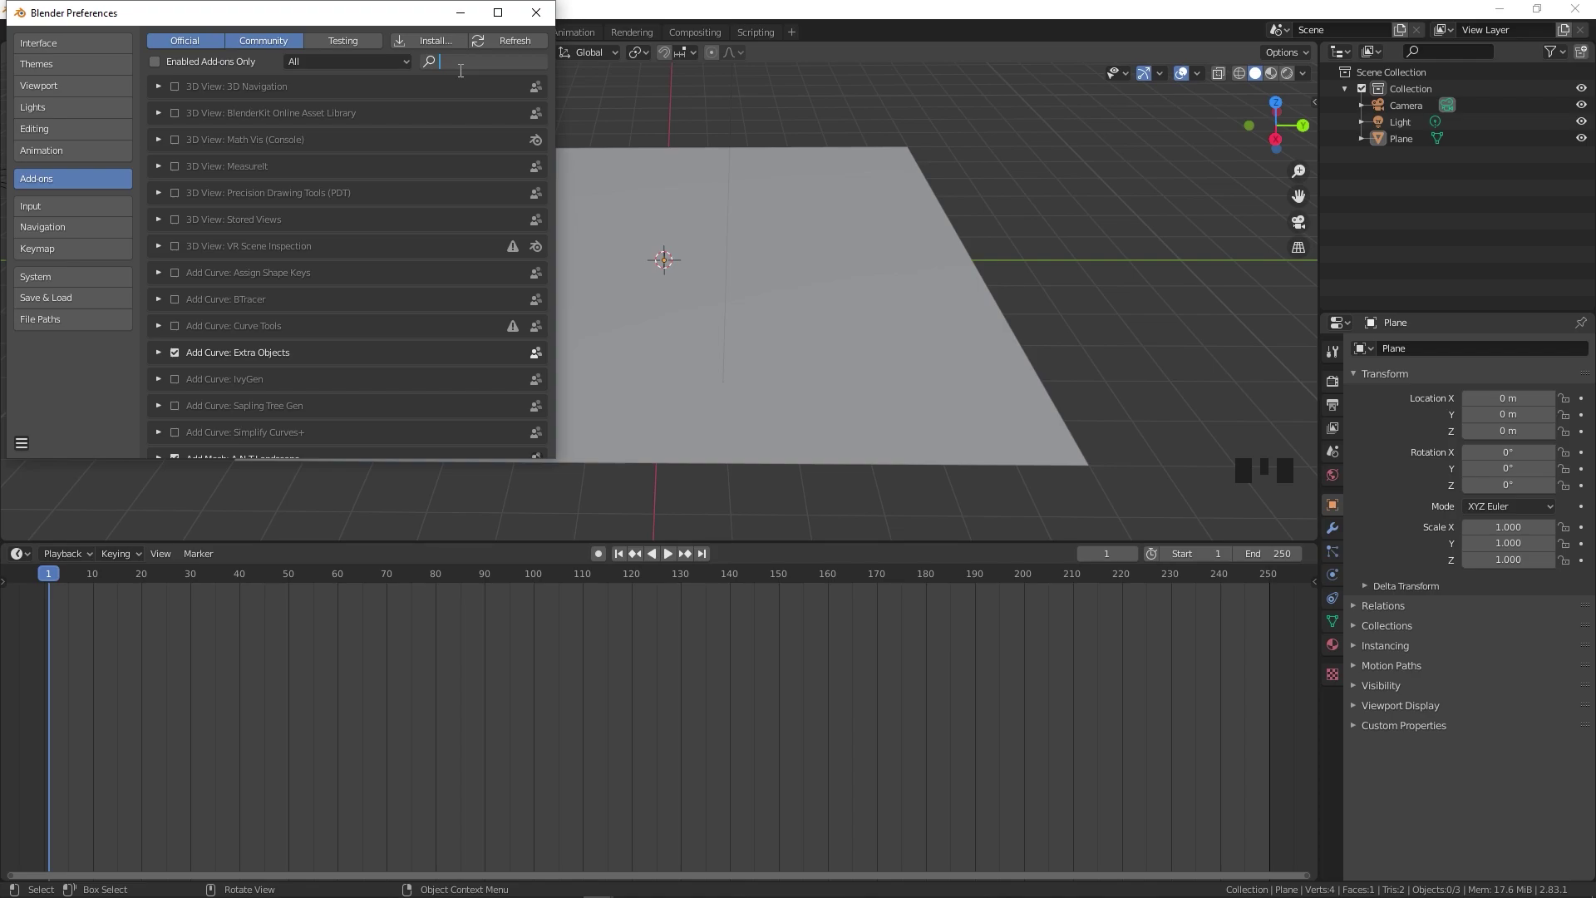
type("node")
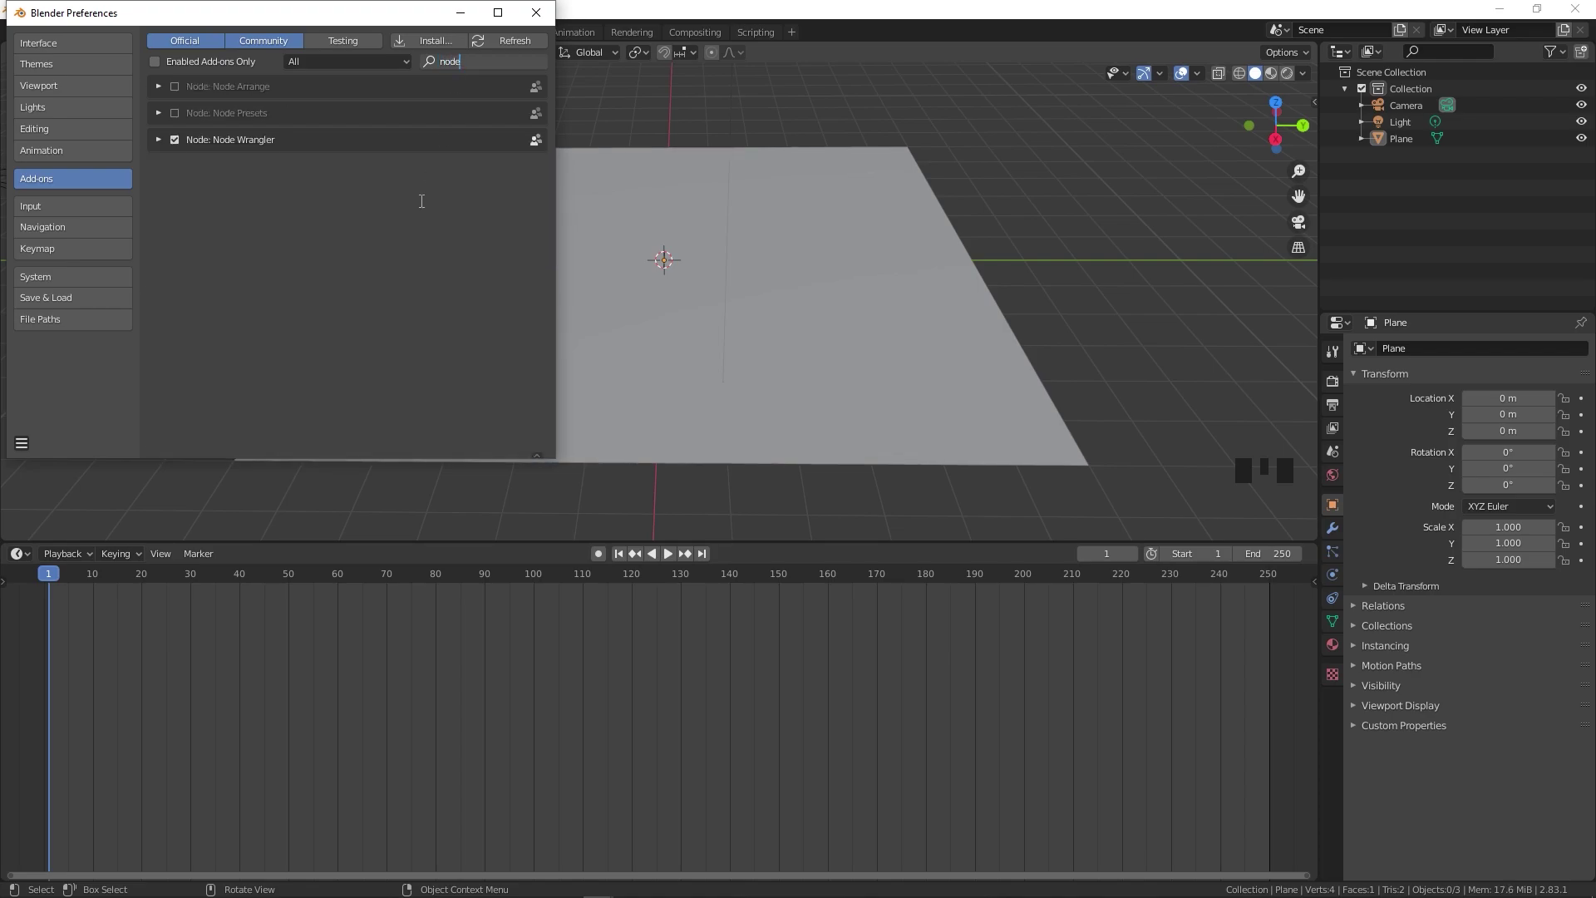
key("Return")
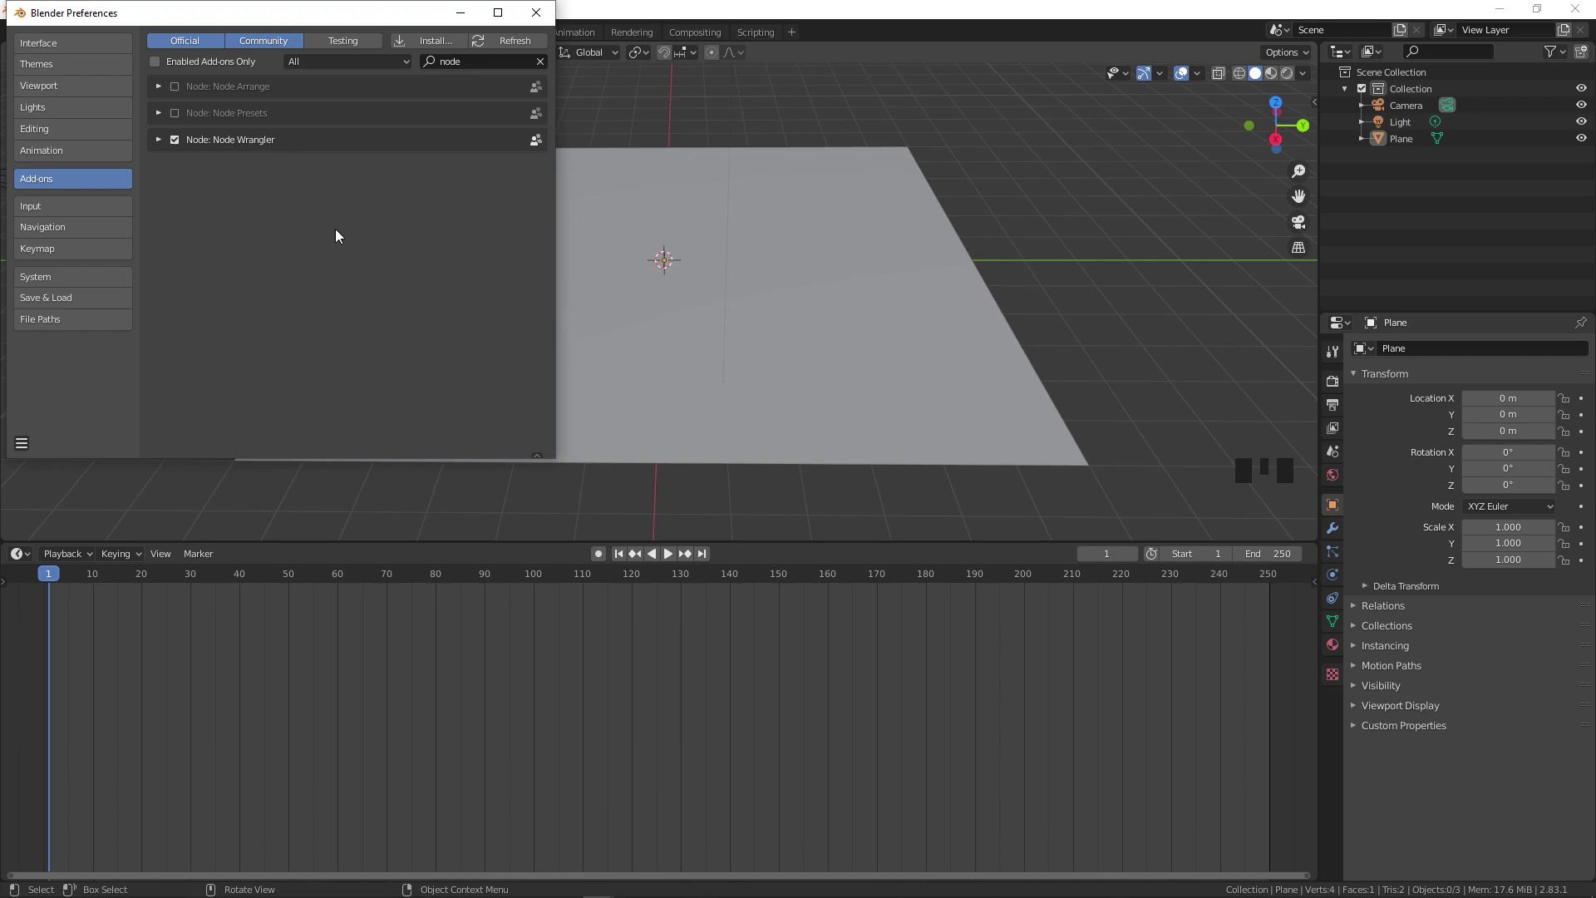
left_click(540, 61)
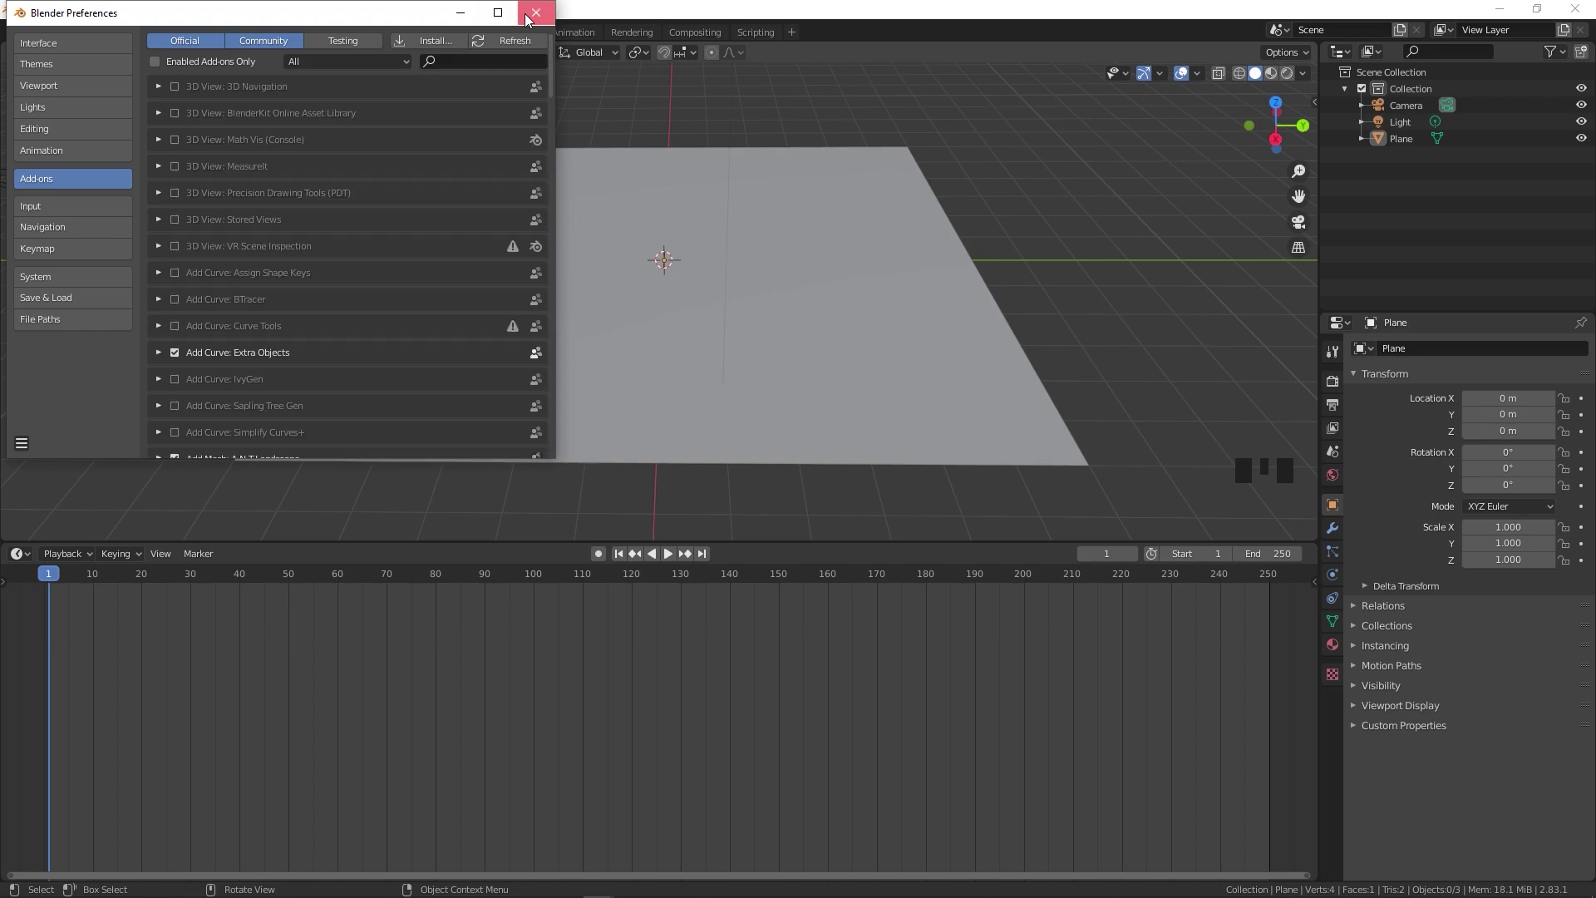
left_click(536, 12)
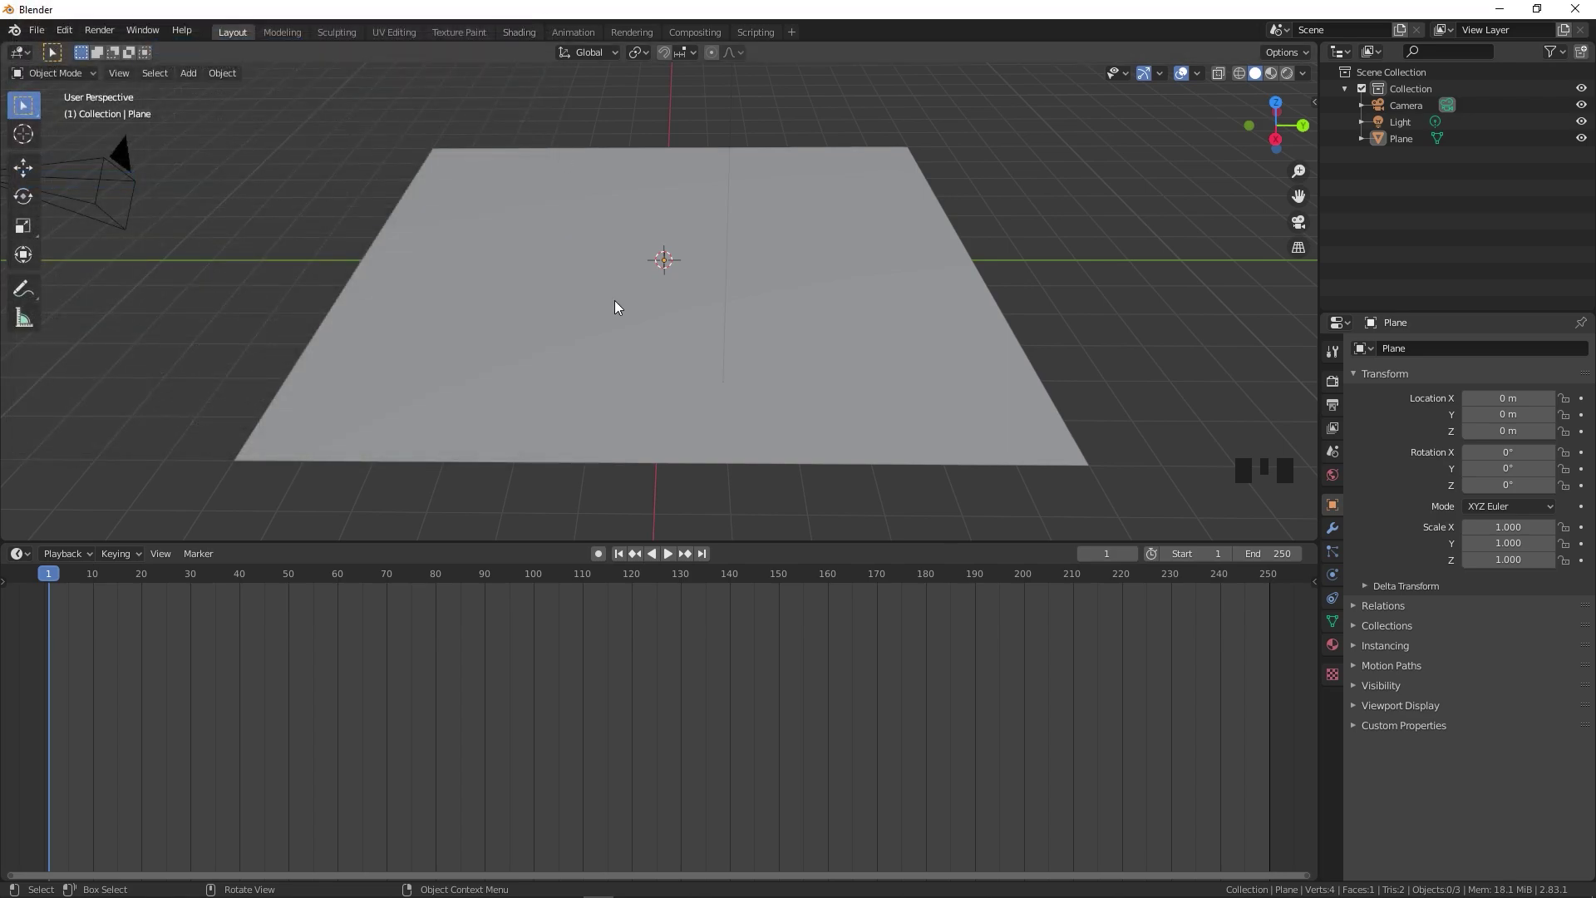
Select the plane and turn the timeline area into the Shader Editor.
left_click(701, 346)
left_click(18, 553)
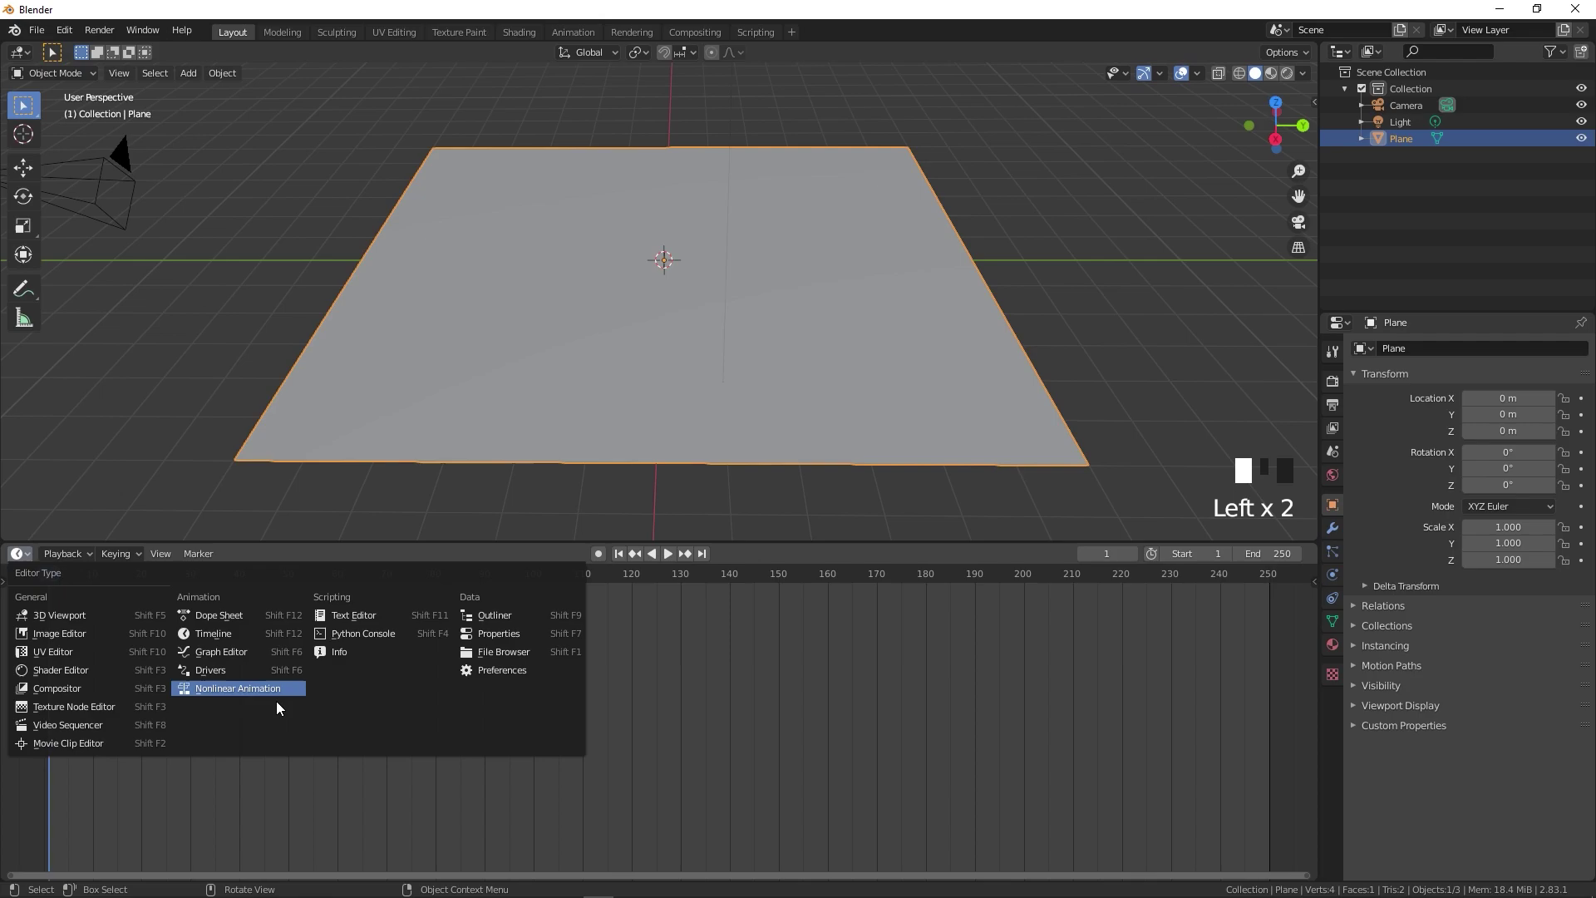
left_click(51, 670)
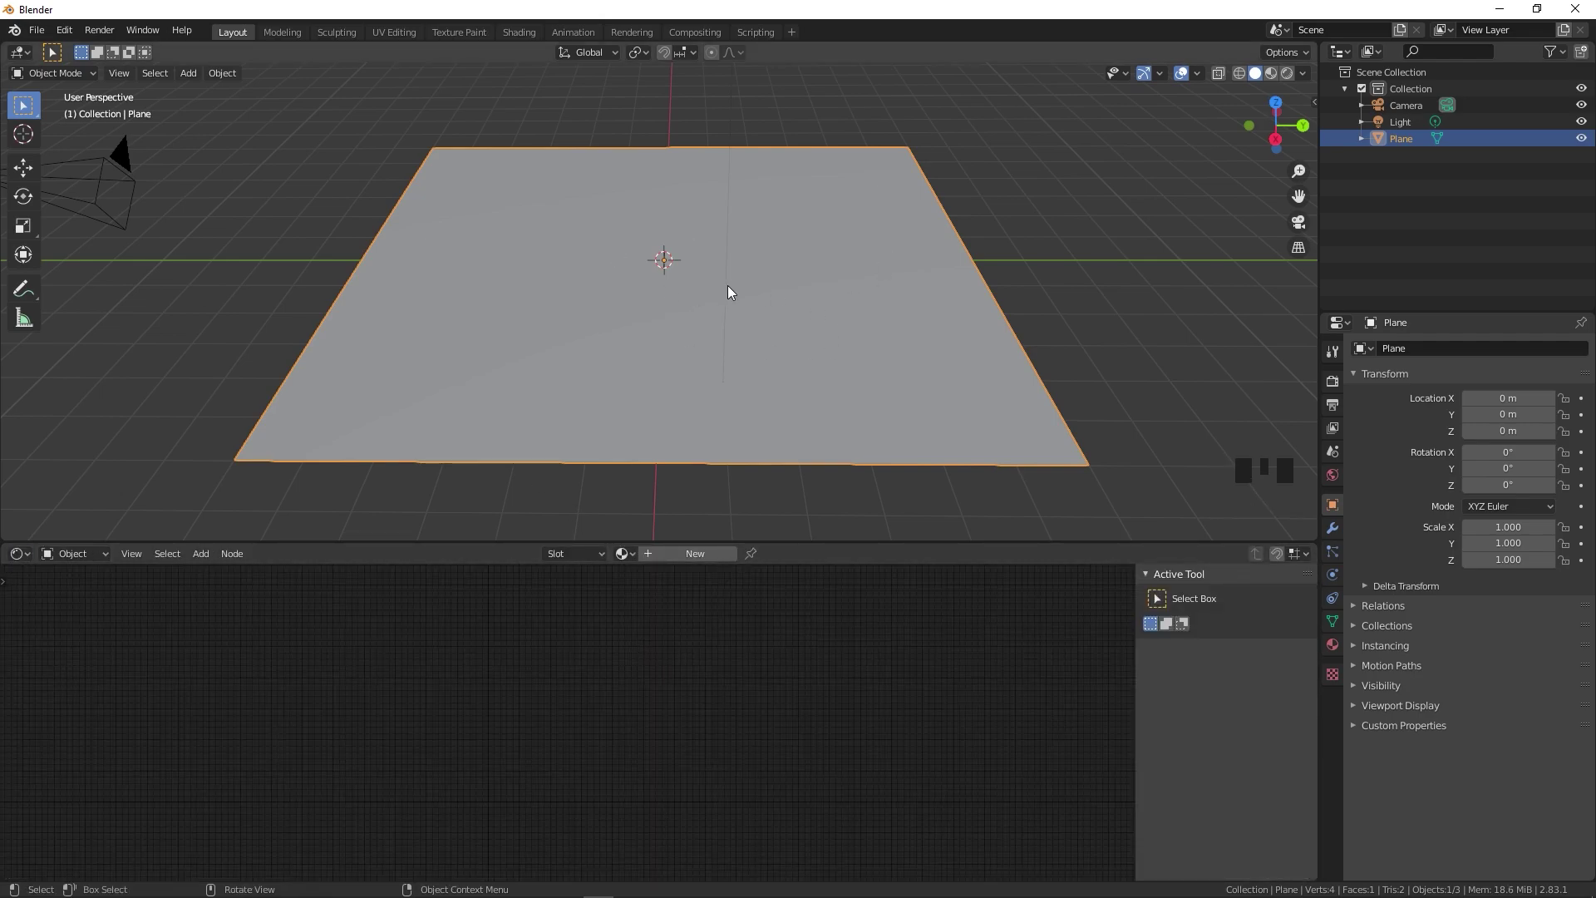
Add a new material, Material.001, to the plane.
left_click(678, 555)
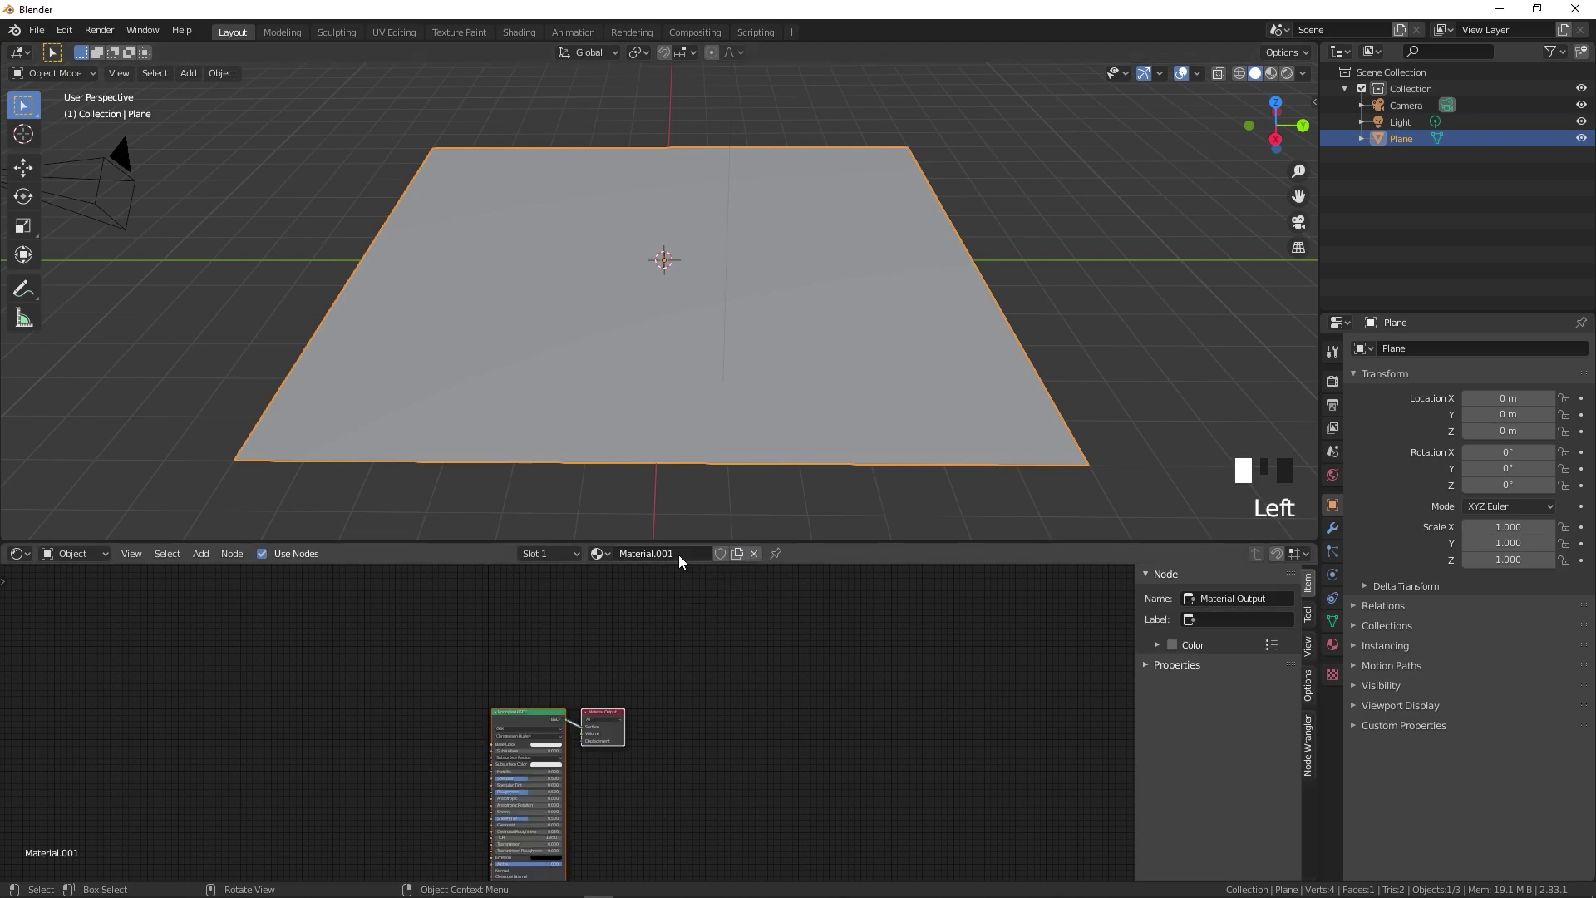
scroll(677, 796, "up", 10)
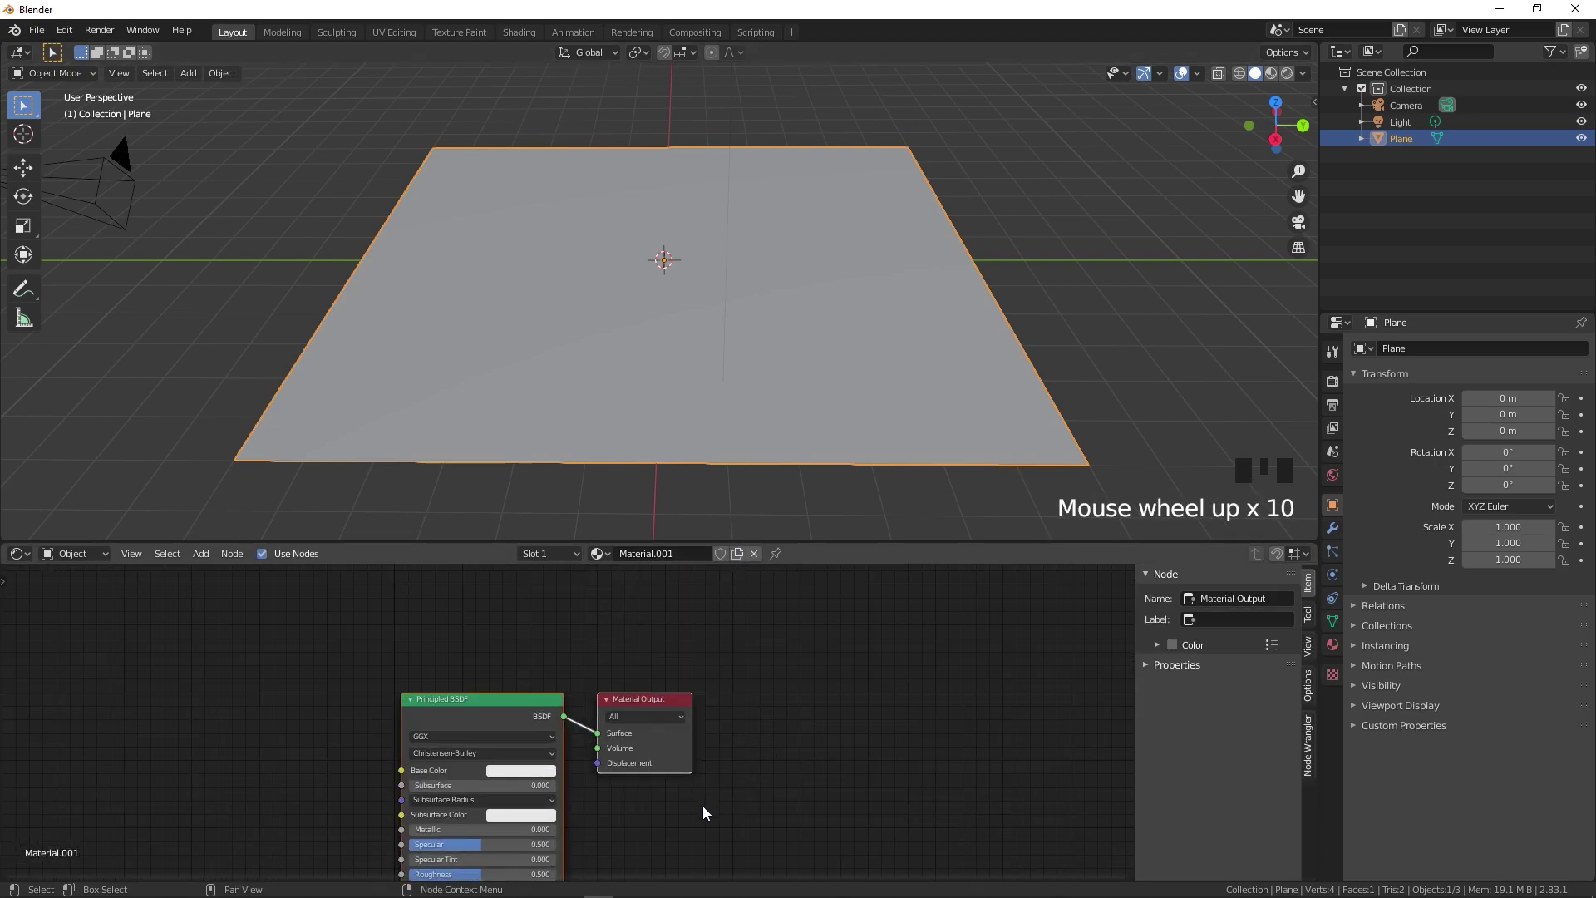
scroll(657, 802, "down", 5)
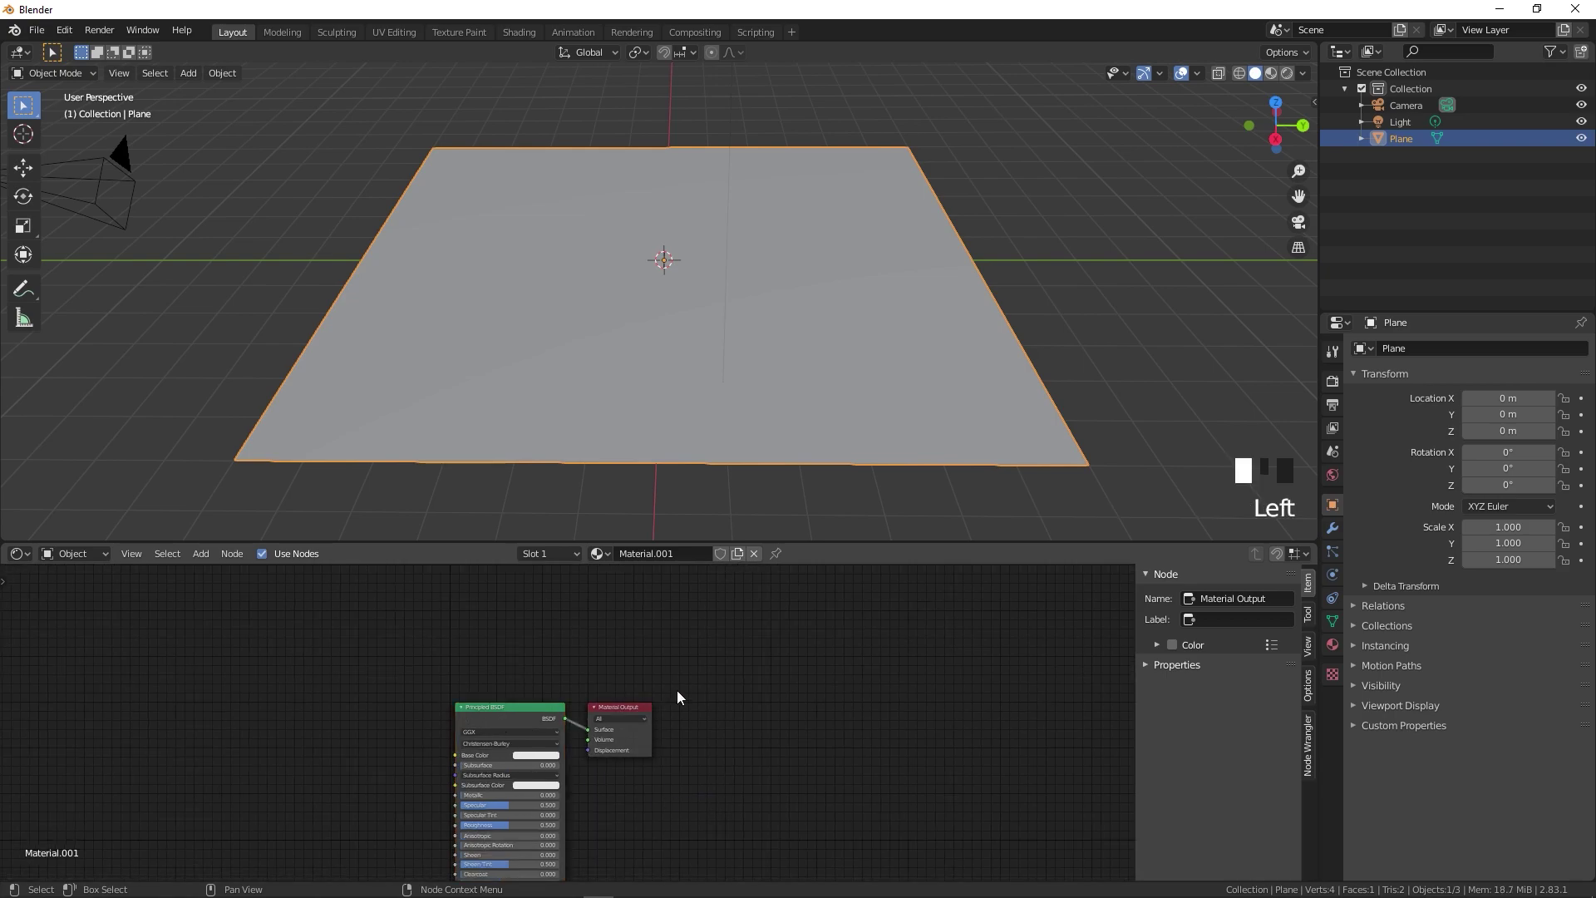
Move Material Output to the right and reposition and select the Principled BSDF node.
left_click_drag(623, 713, 844, 723)
left_click_drag(529, 720, 459, 672)
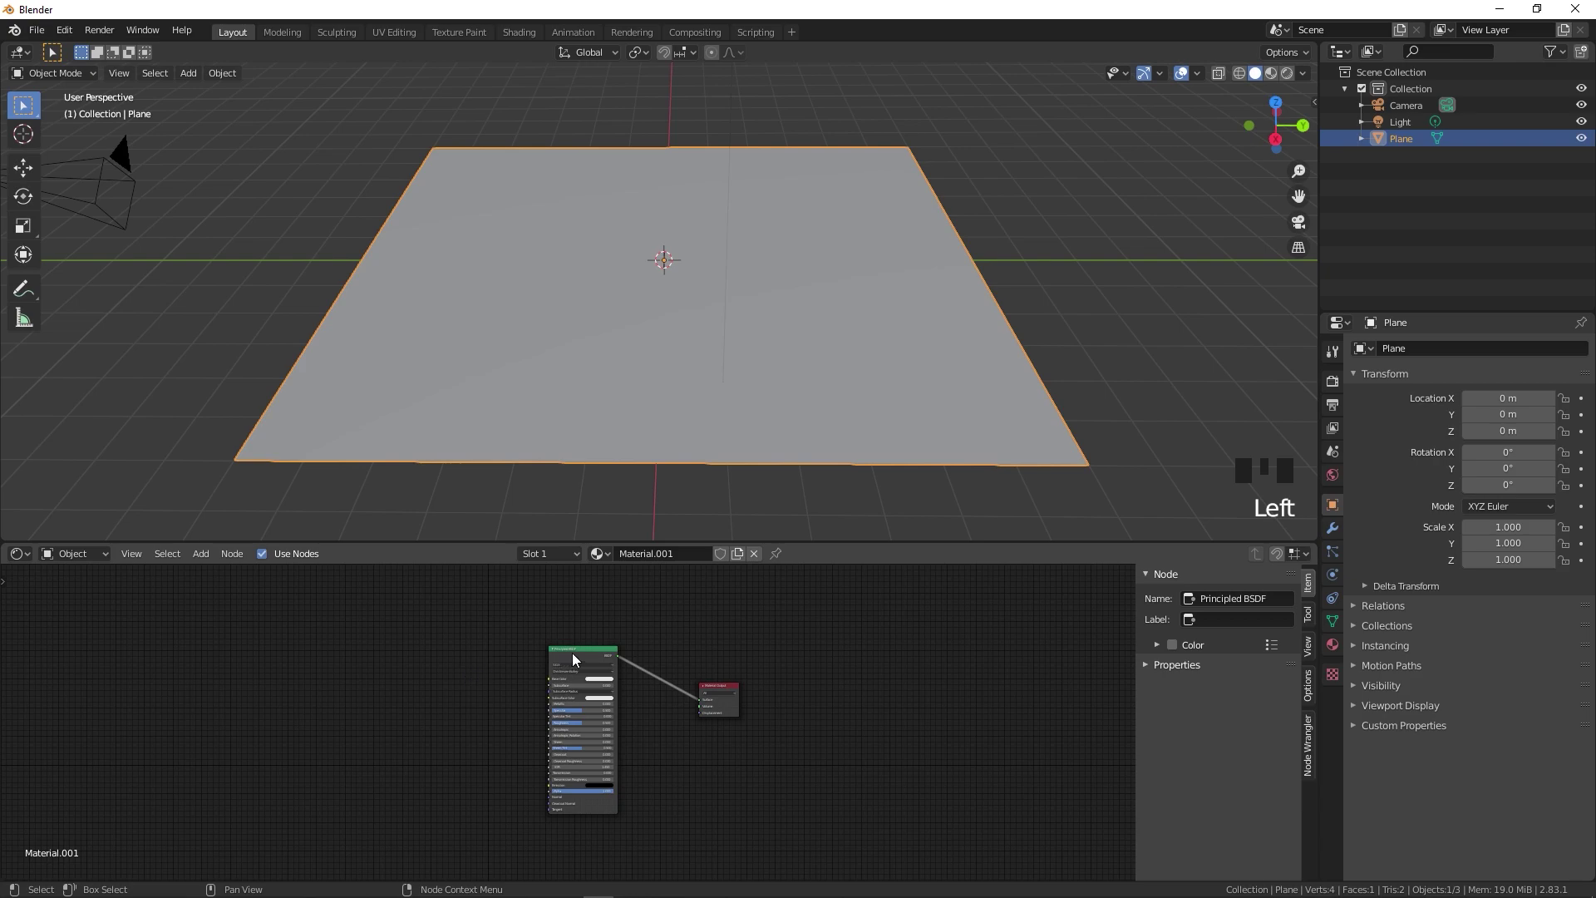
left_click_drag(572, 652, 576, 660)
left_click(511, 632)
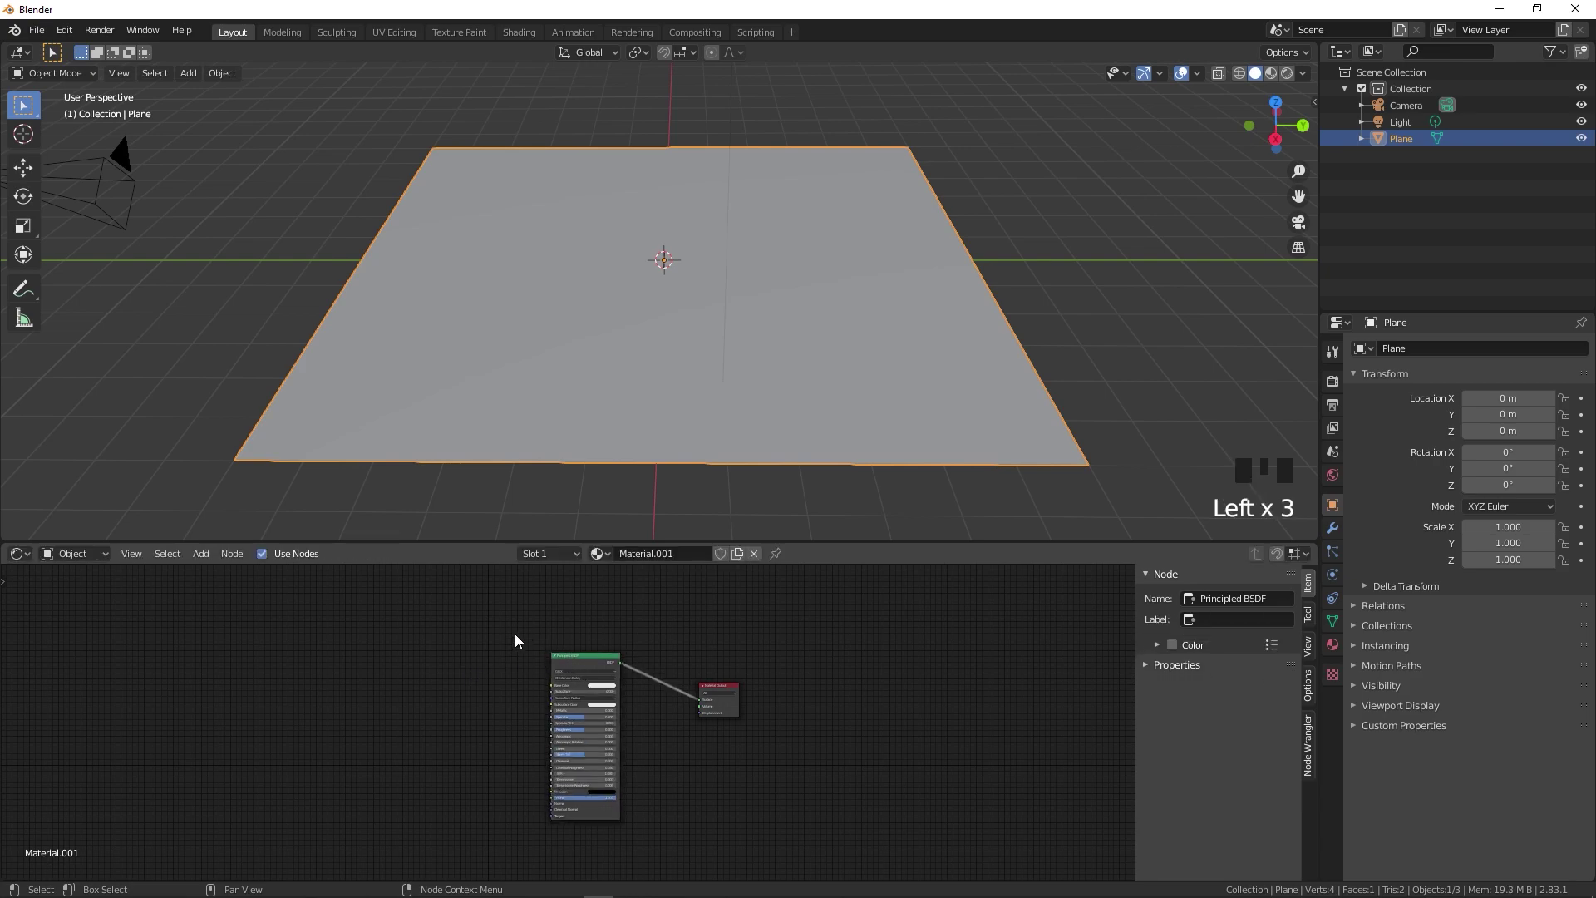
left_click(575, 660)
scroll(576, 660, "up", 4)
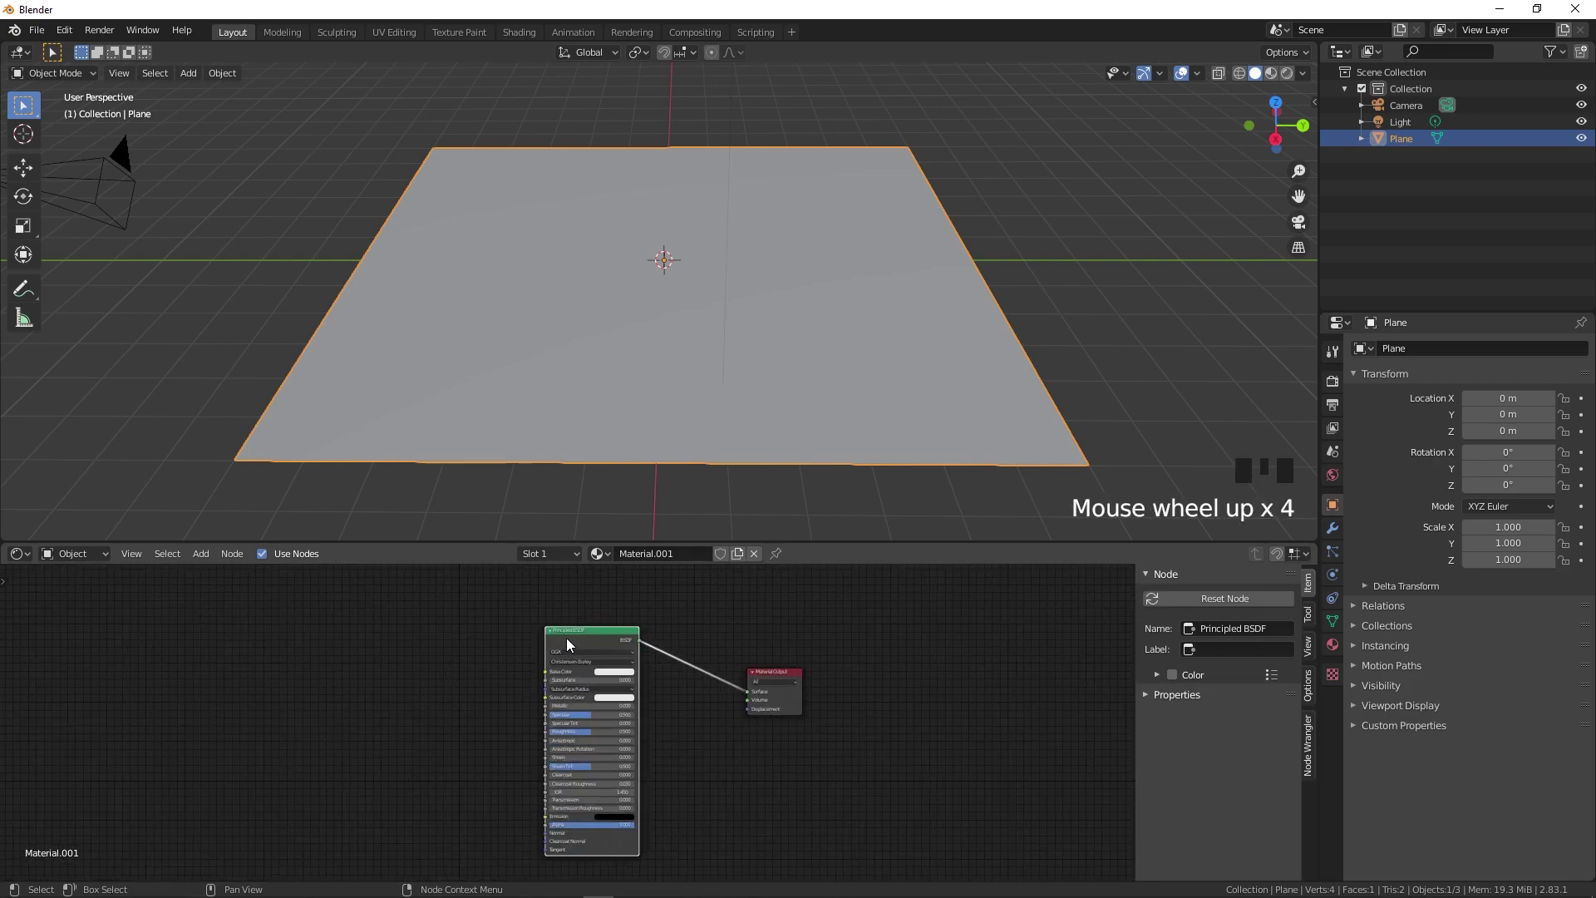
key("ctrl+shift+t")
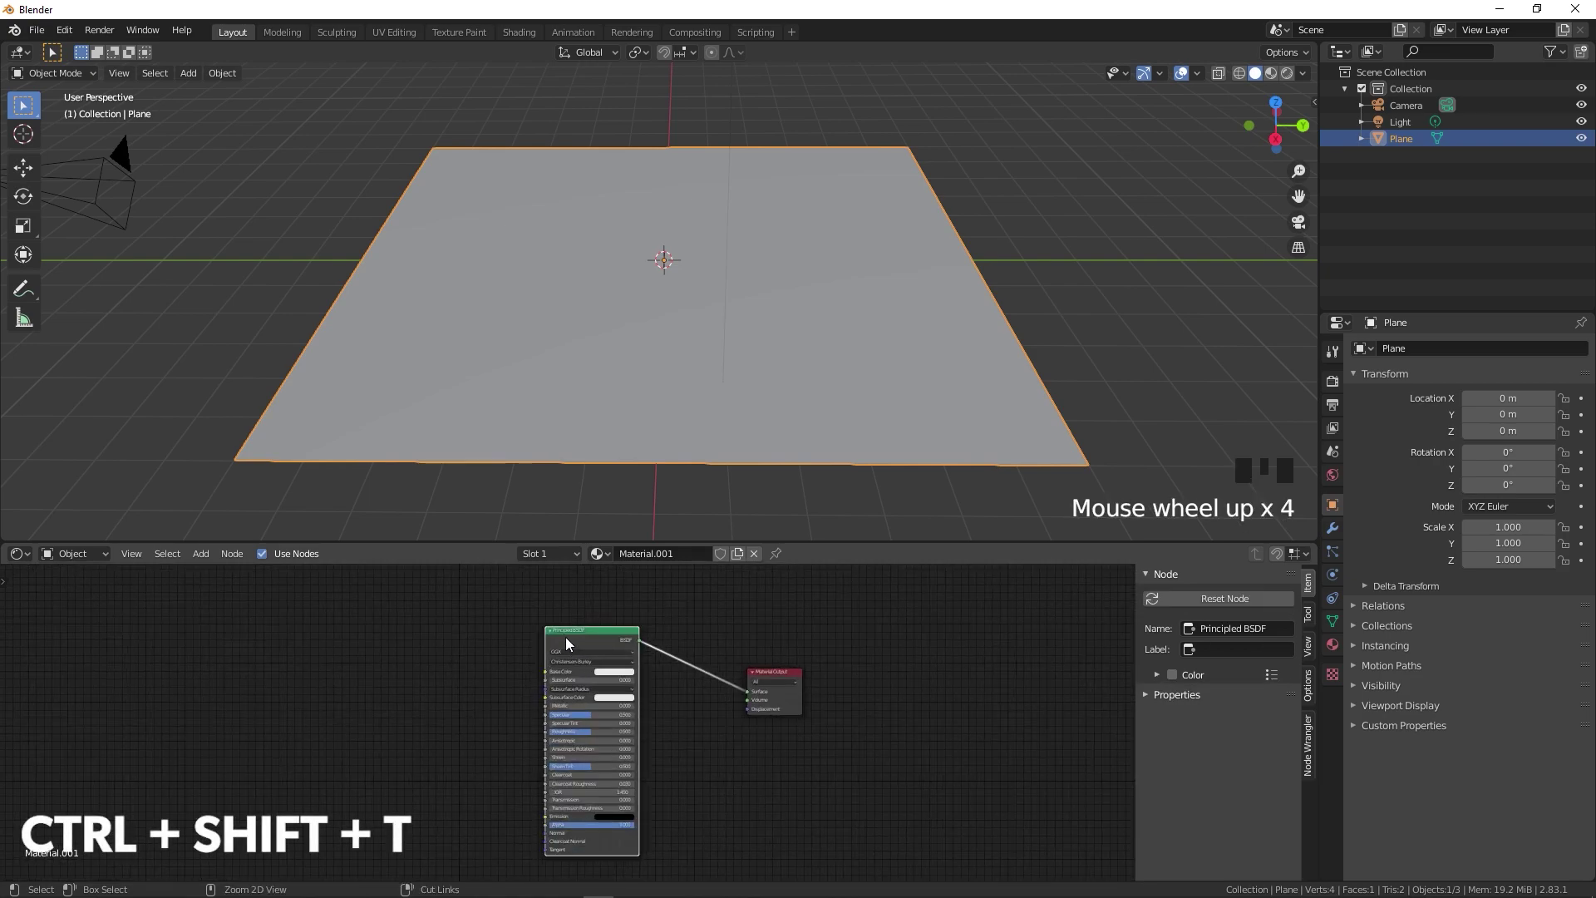
Load all four aerial_rocks_02 8K maps into the Principled BSDF with Principled Texture Setup.
key("ctrl+shift+t")
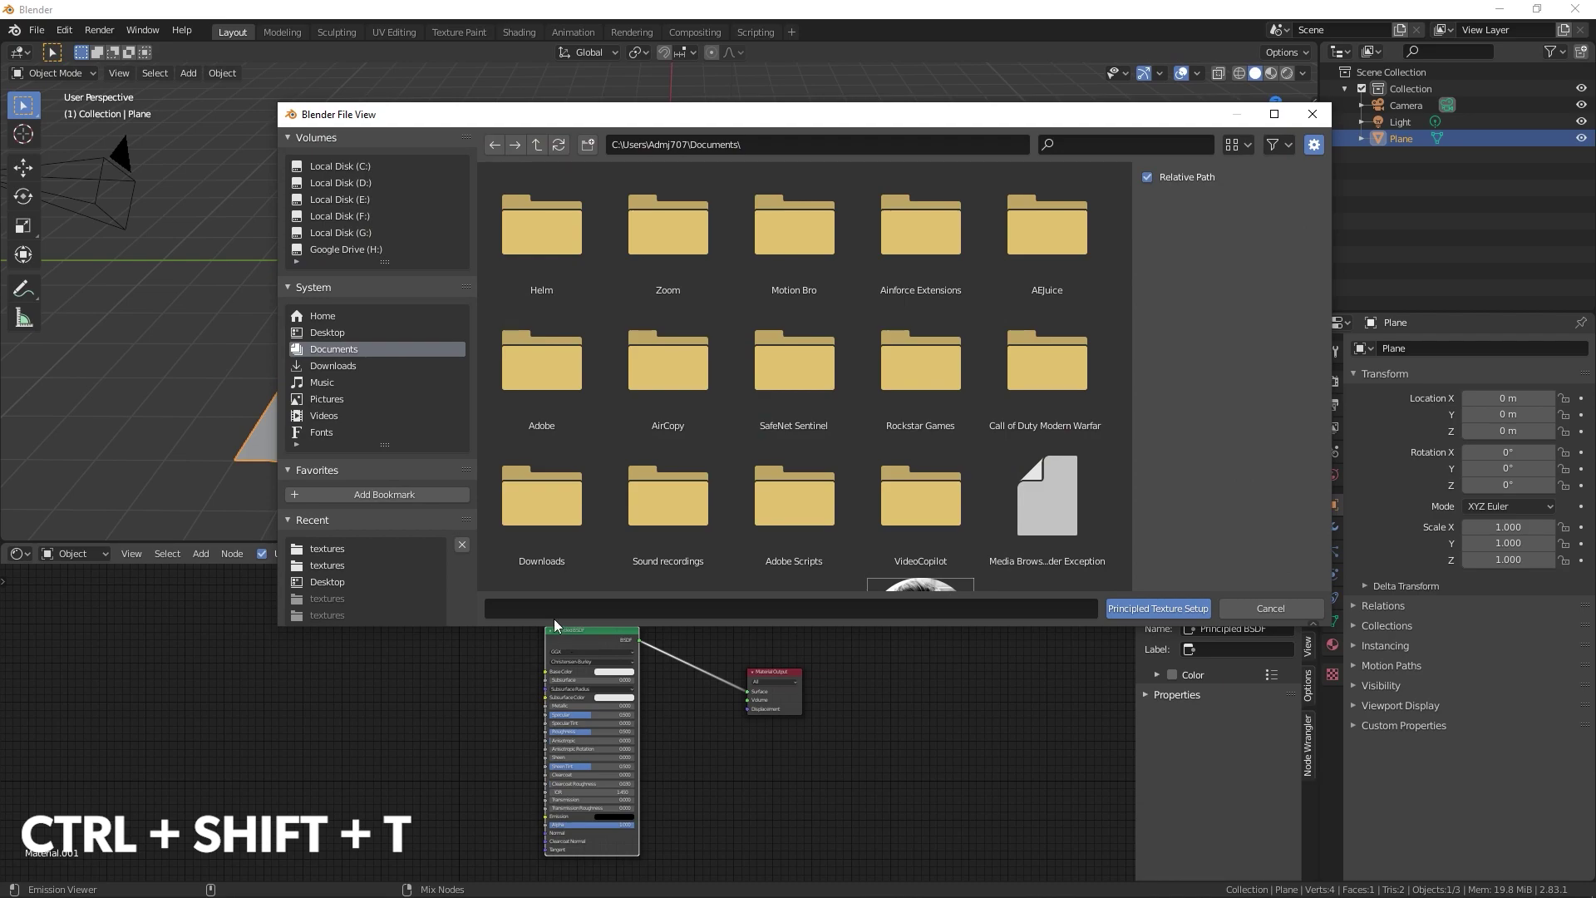
left_click(330, 548)
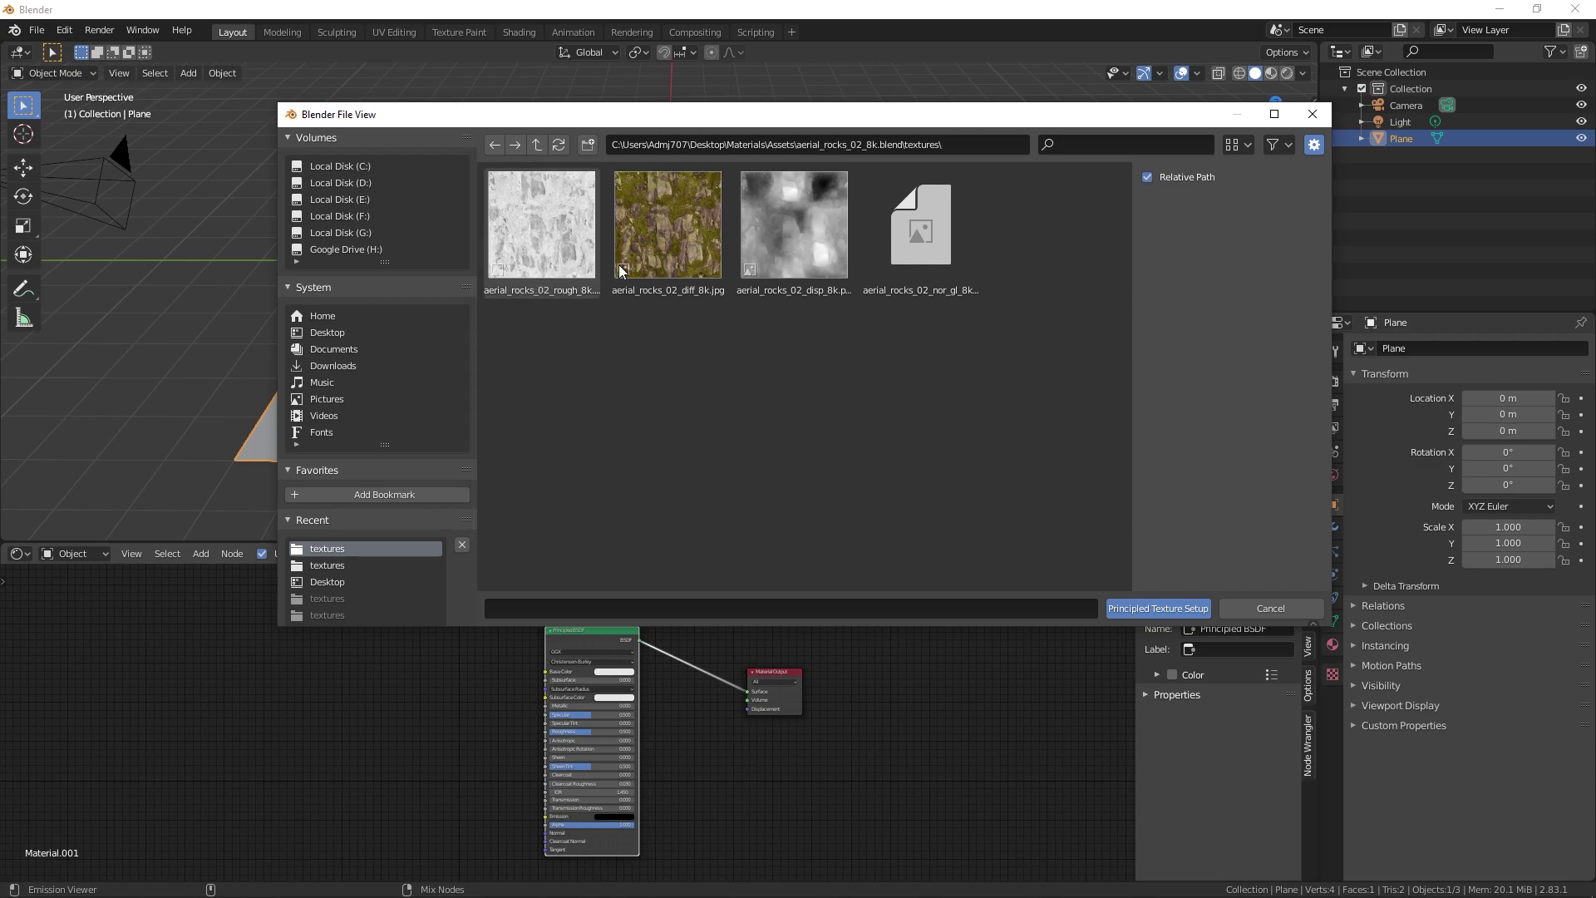
left_click_drag(1021, 364, 479, 163)
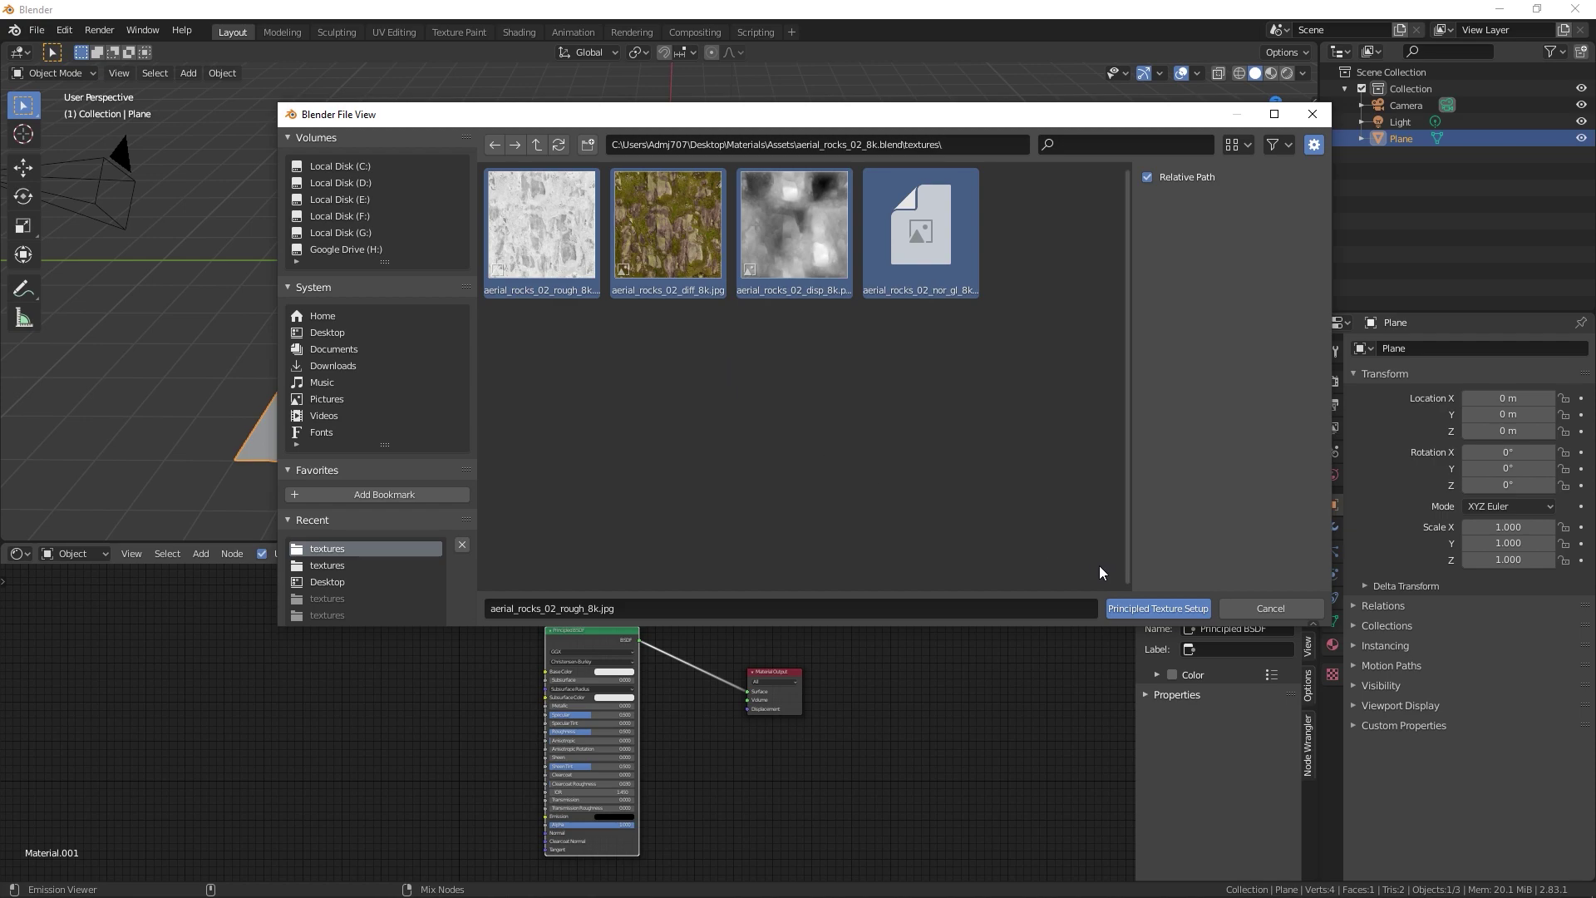
left_click(1136, 609)
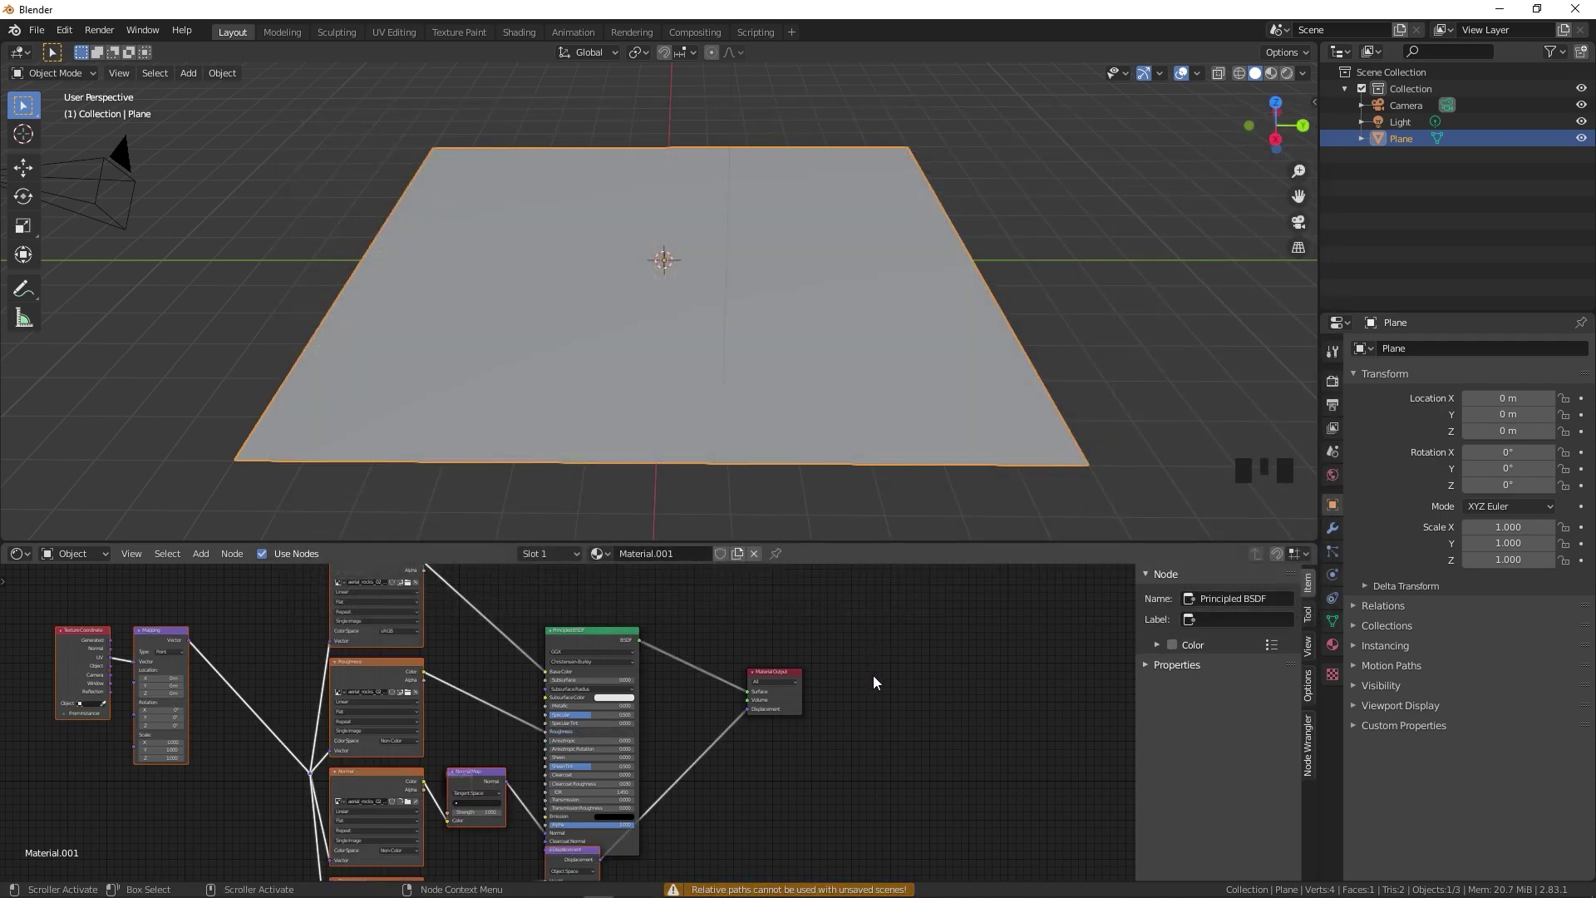
scroll(271, 697, "down", 6)
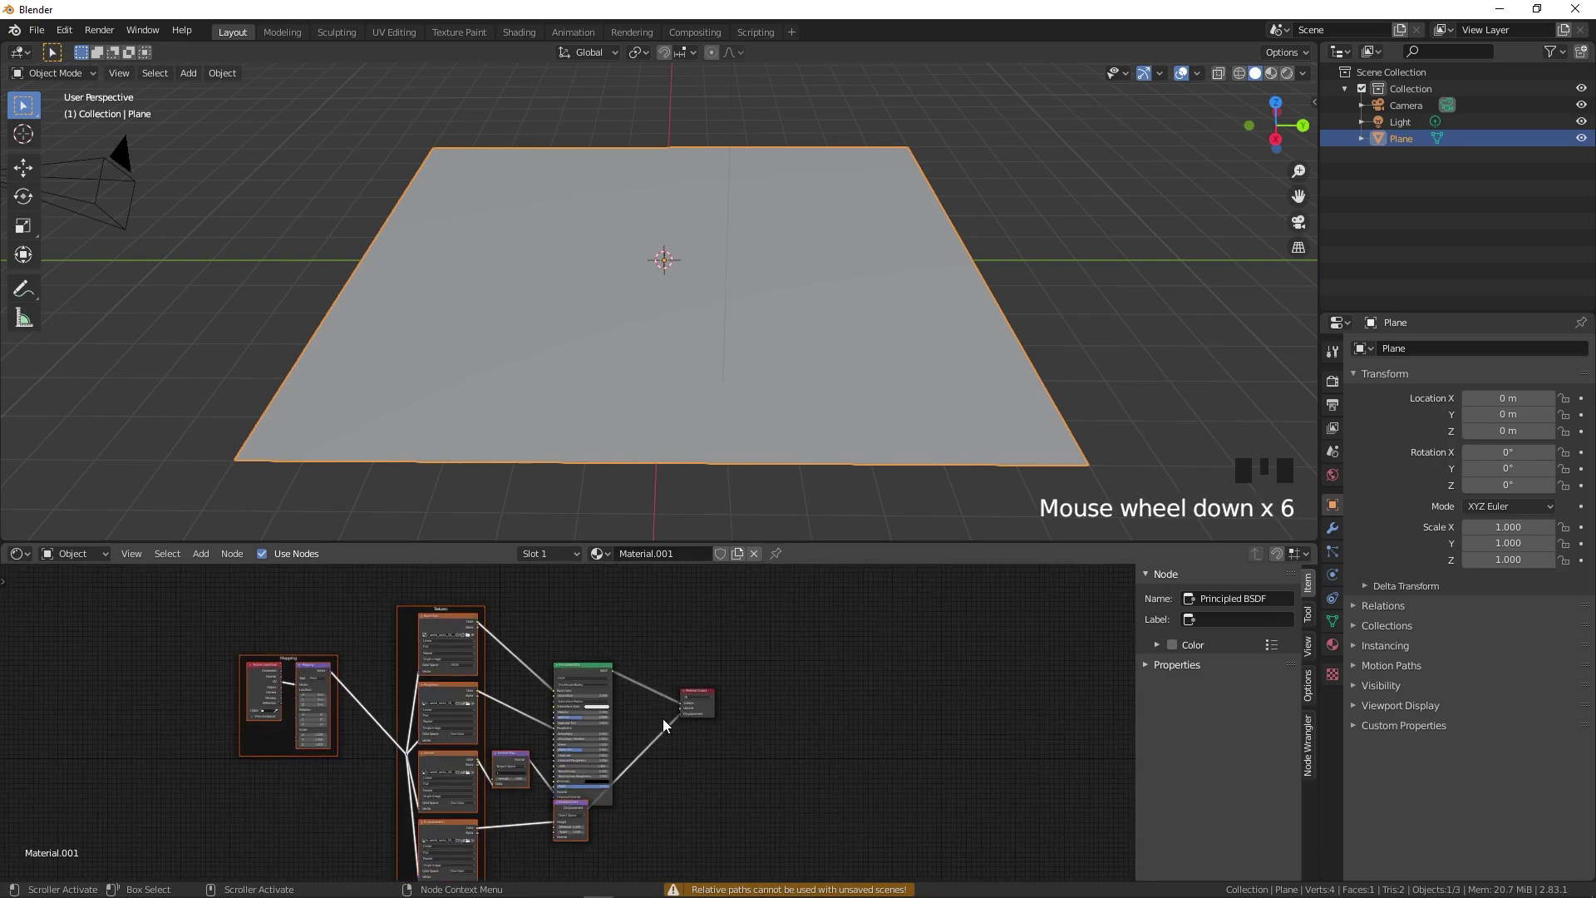
middle_click_drag(662, 718, 845, 662, "shift")
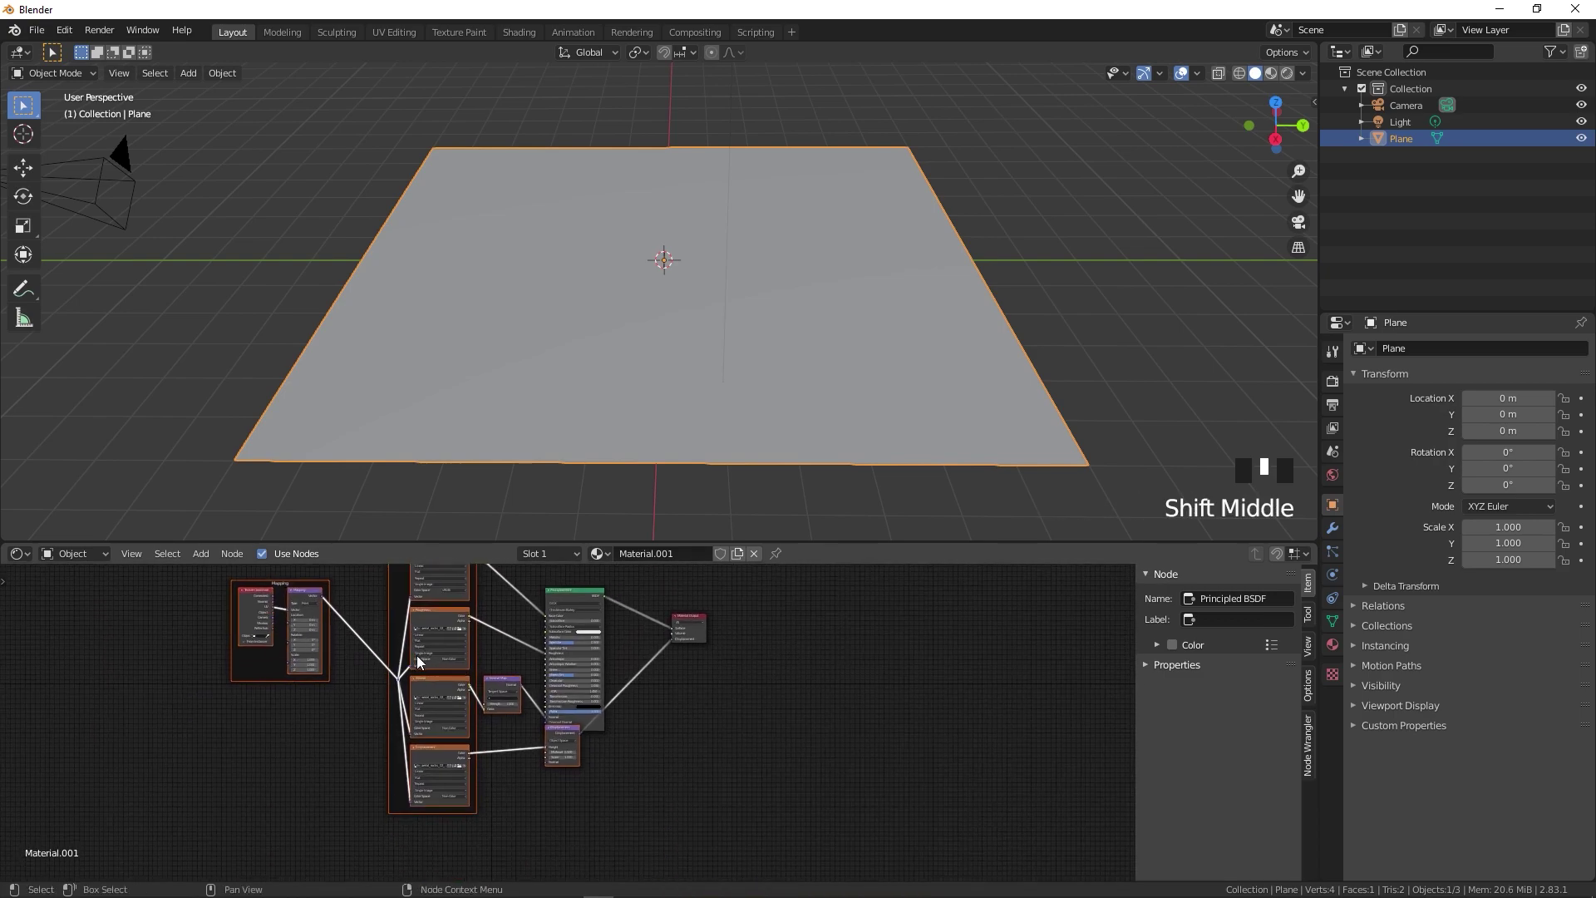
Switch to Rendered shading and orbit and zoom to inspect the mossy rock plane.
left_click(1288, 71)
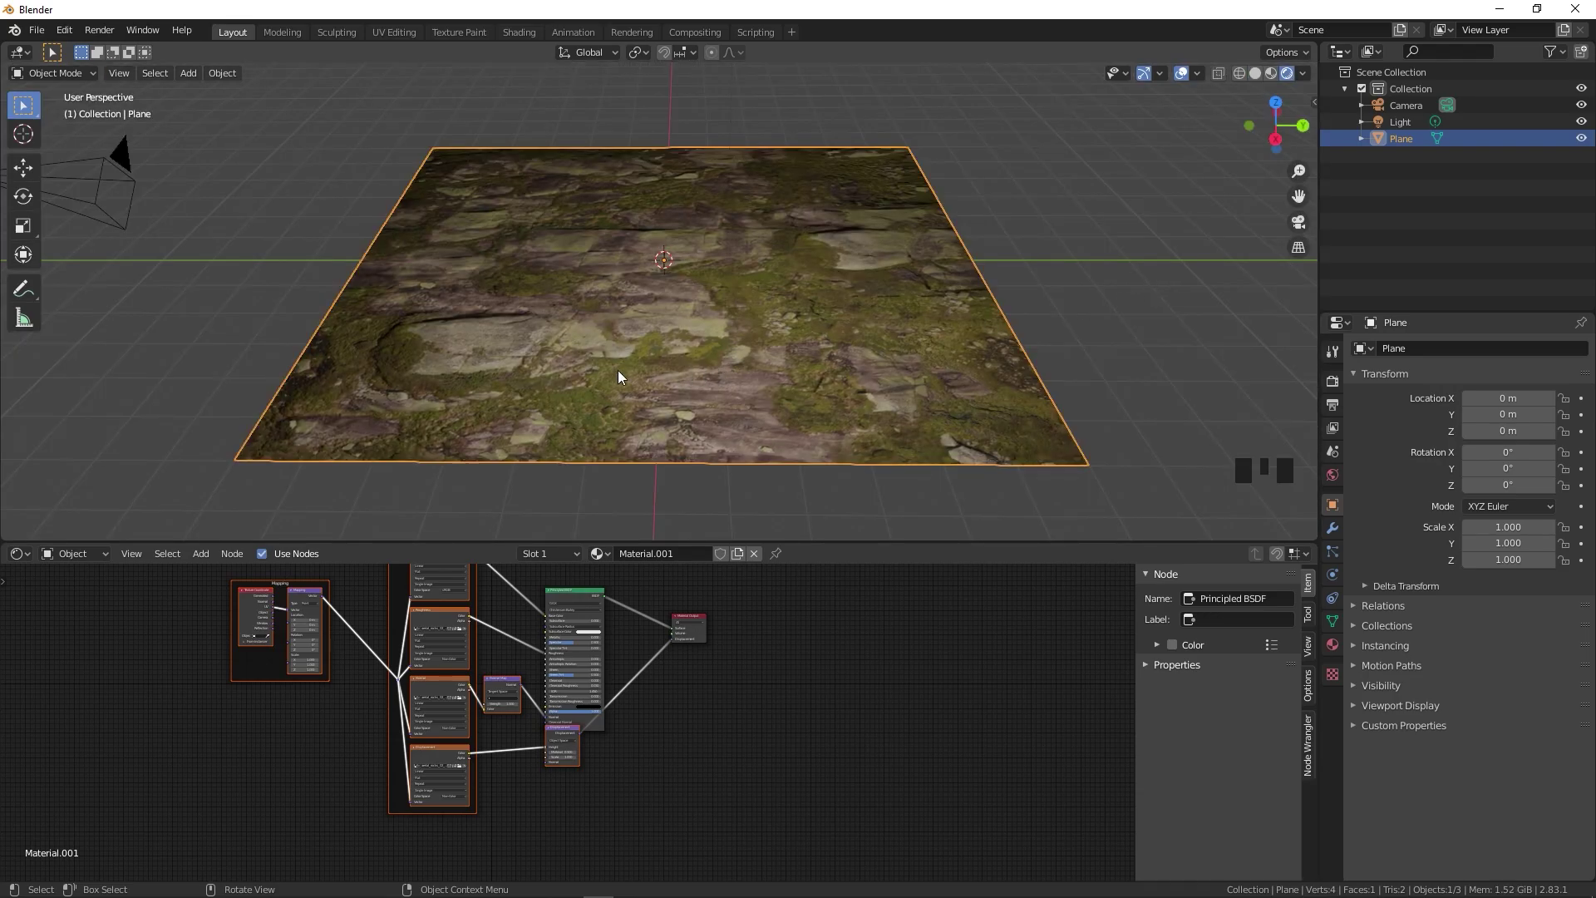
middle_click_drag(619, 376, 753, 310)
scroll(590, 300, "down", 4)
scroll(591, 327, "up", 4)
scroll(903, 274, "down", 2)
scroll(736, 328, "up", 4)
scroll(622, 233, "down", 3)
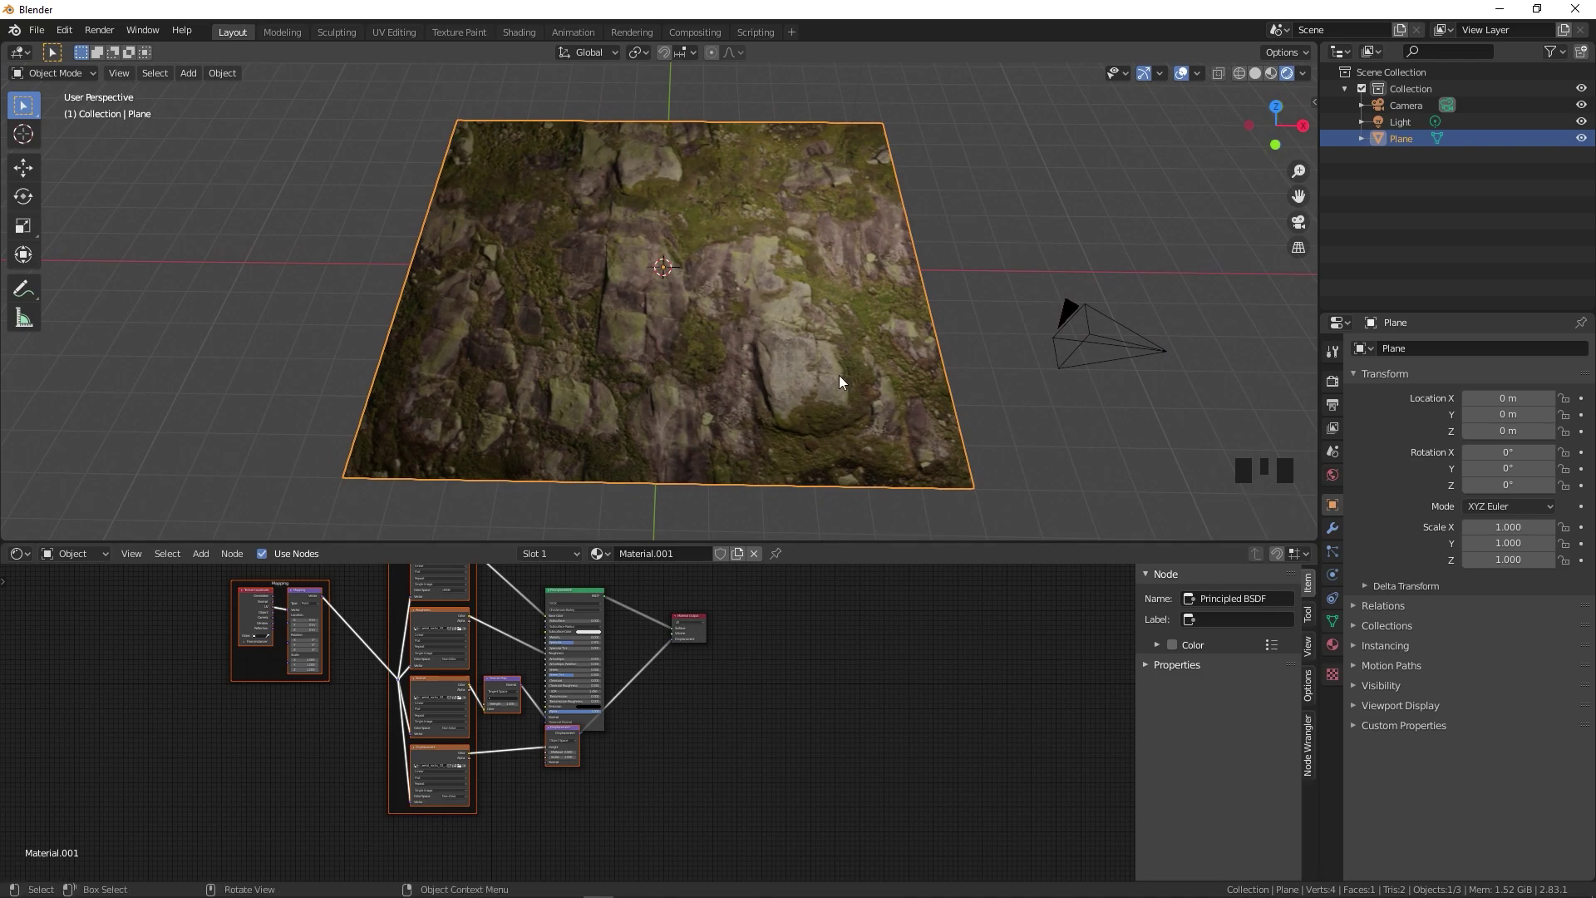
scroll(778, 365, "up", 1)
scroll(778, 366, "down", 2)
Subdivide the plane in Edit Mode up to 4,096 faces, then return to Object Mode.
key("Tab")
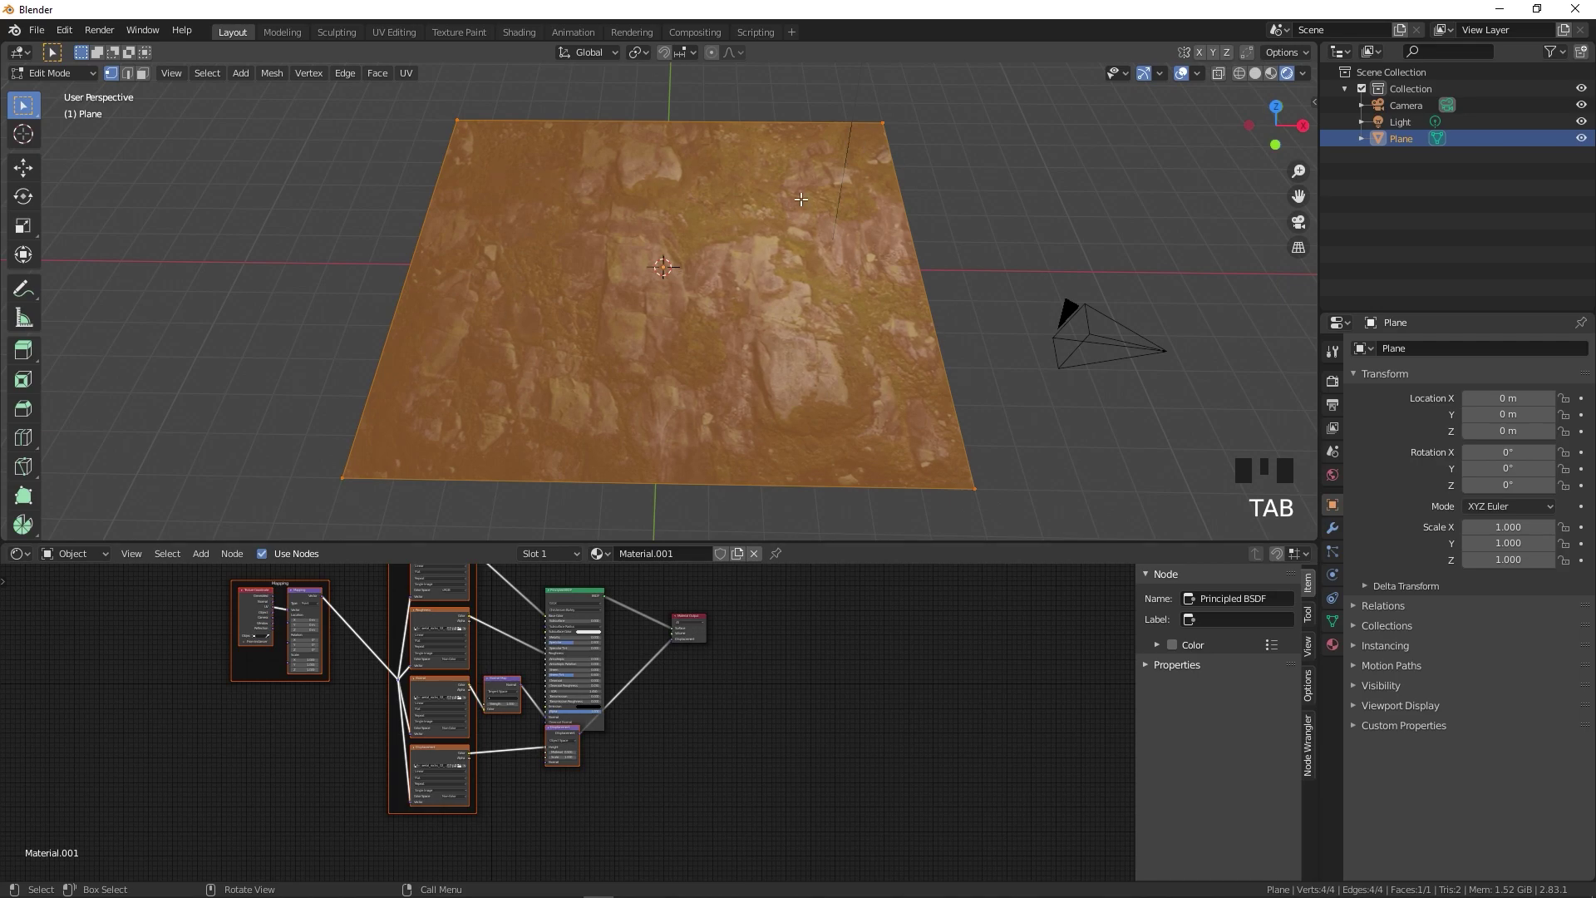
right_click_drag(690, 217, 685, 211)
right_click_drag(685, 211, 685, 211)
scroll(488, 193, "up", 4)
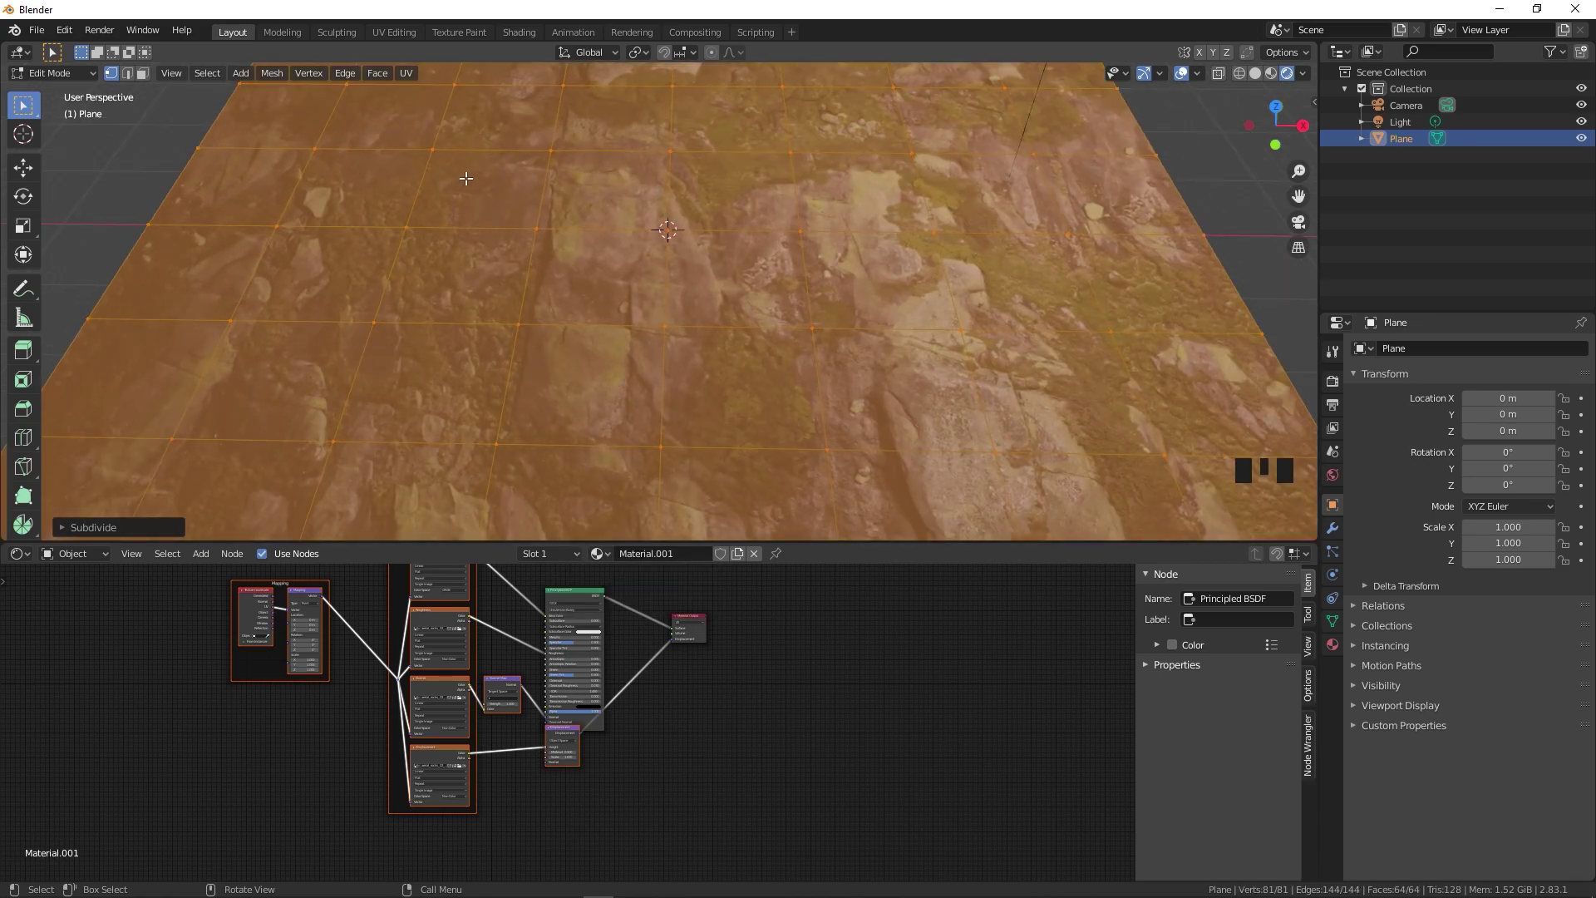
right_click(717, 210)
left_click(717, 210)
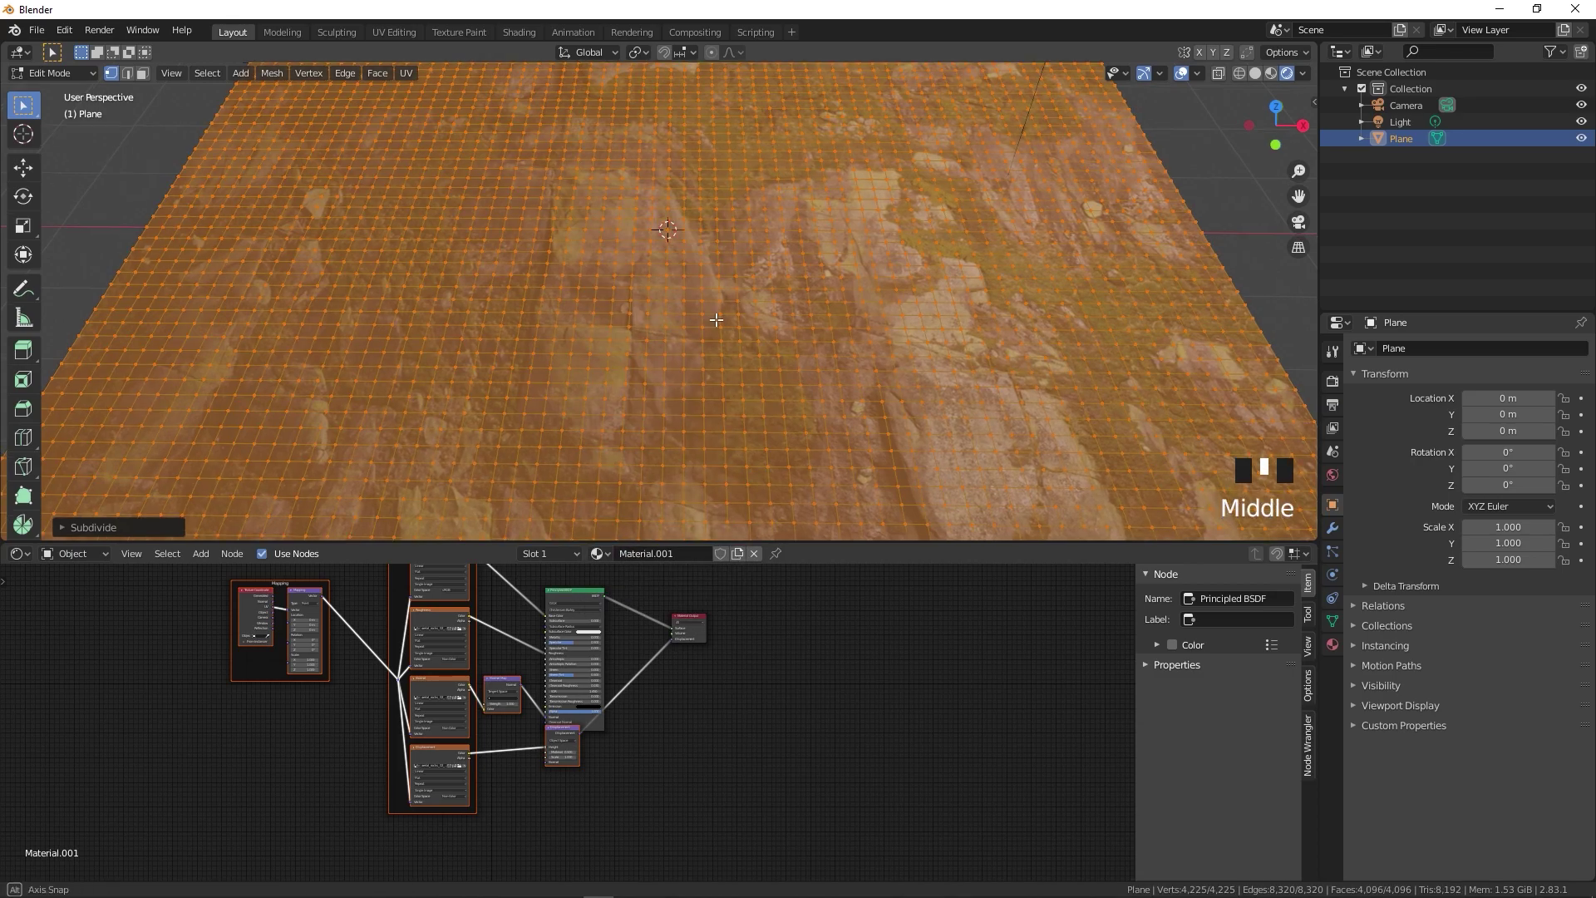
scroll(735, 339, "down", 4)
middle_click_drag(717, 210, 782, 328)
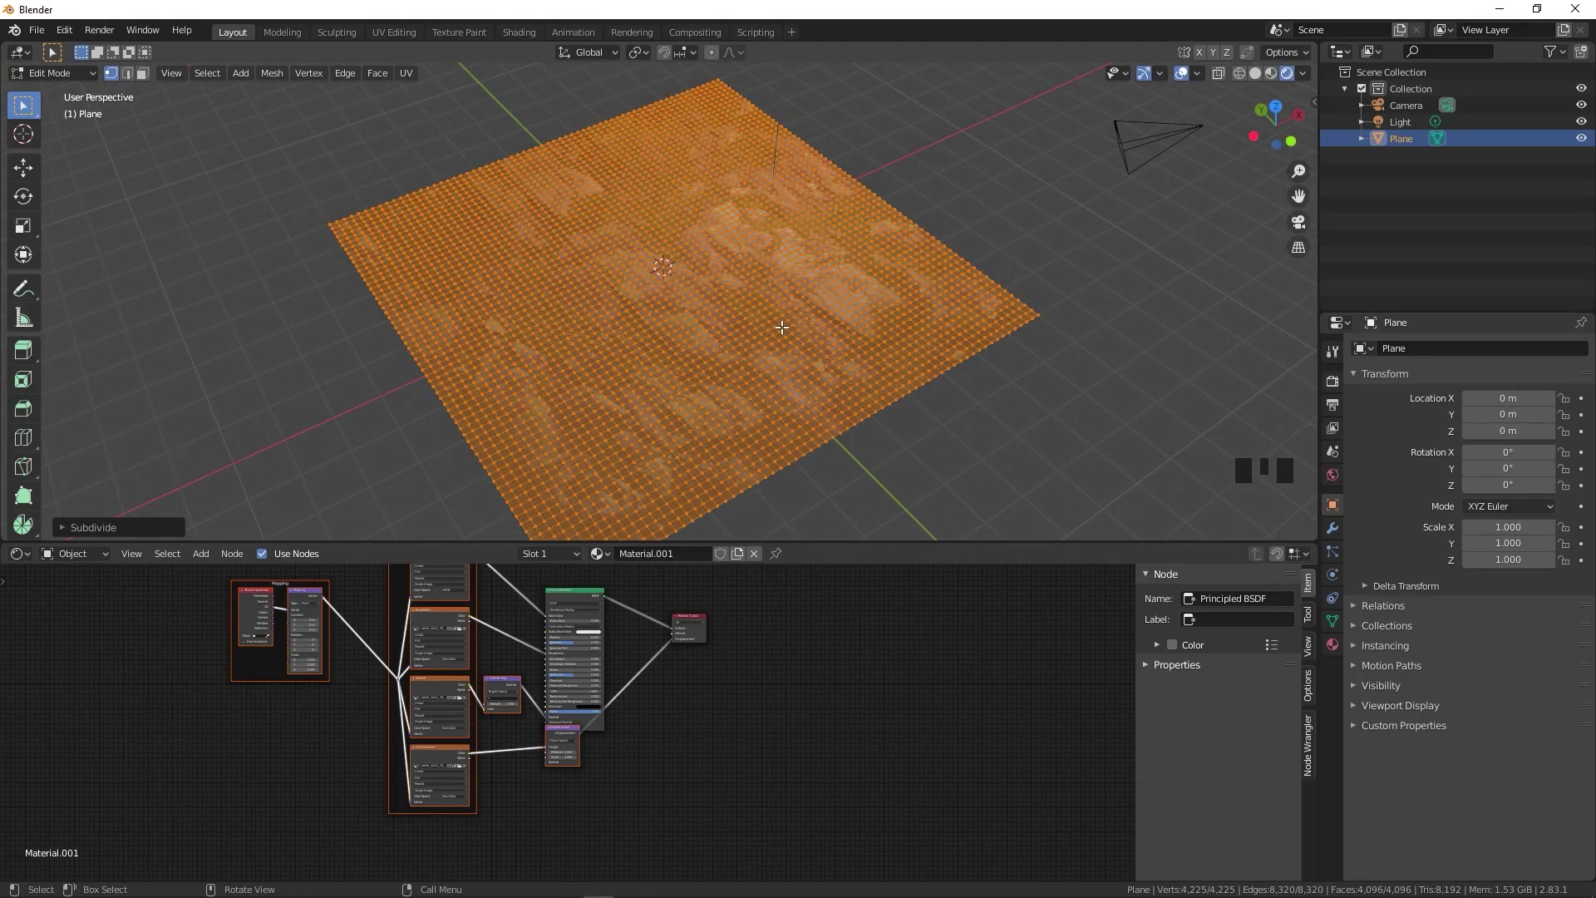
key("Tab")
middle_click_drag(836, 236, 820, 371)
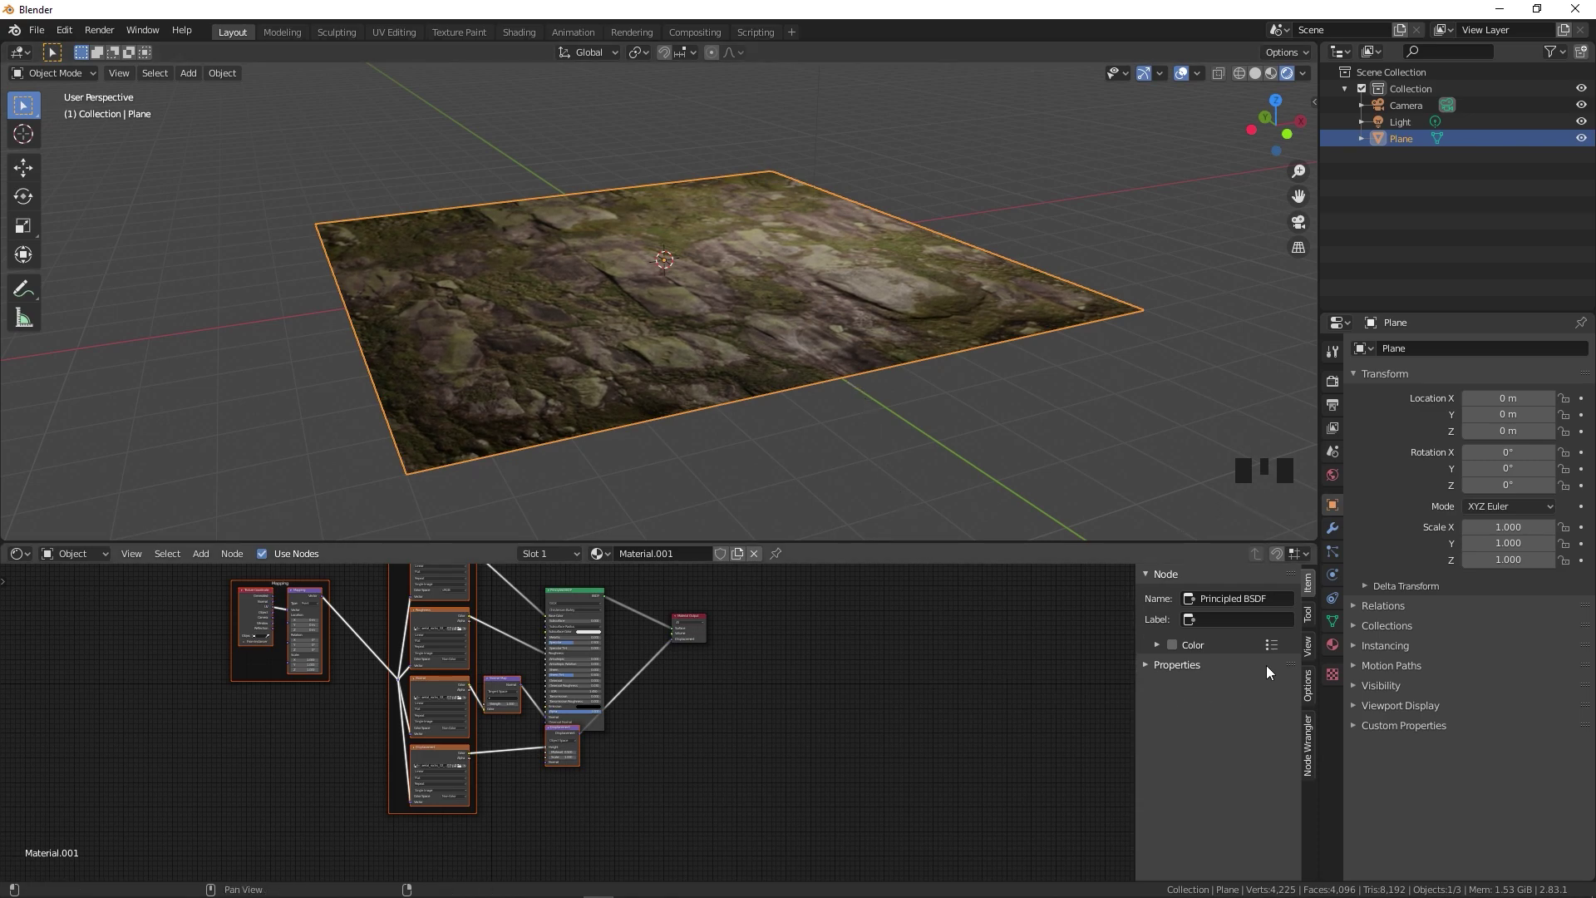
Set the render engine to Cycles with GPU Compute as the device.
left_click(1333, 382)
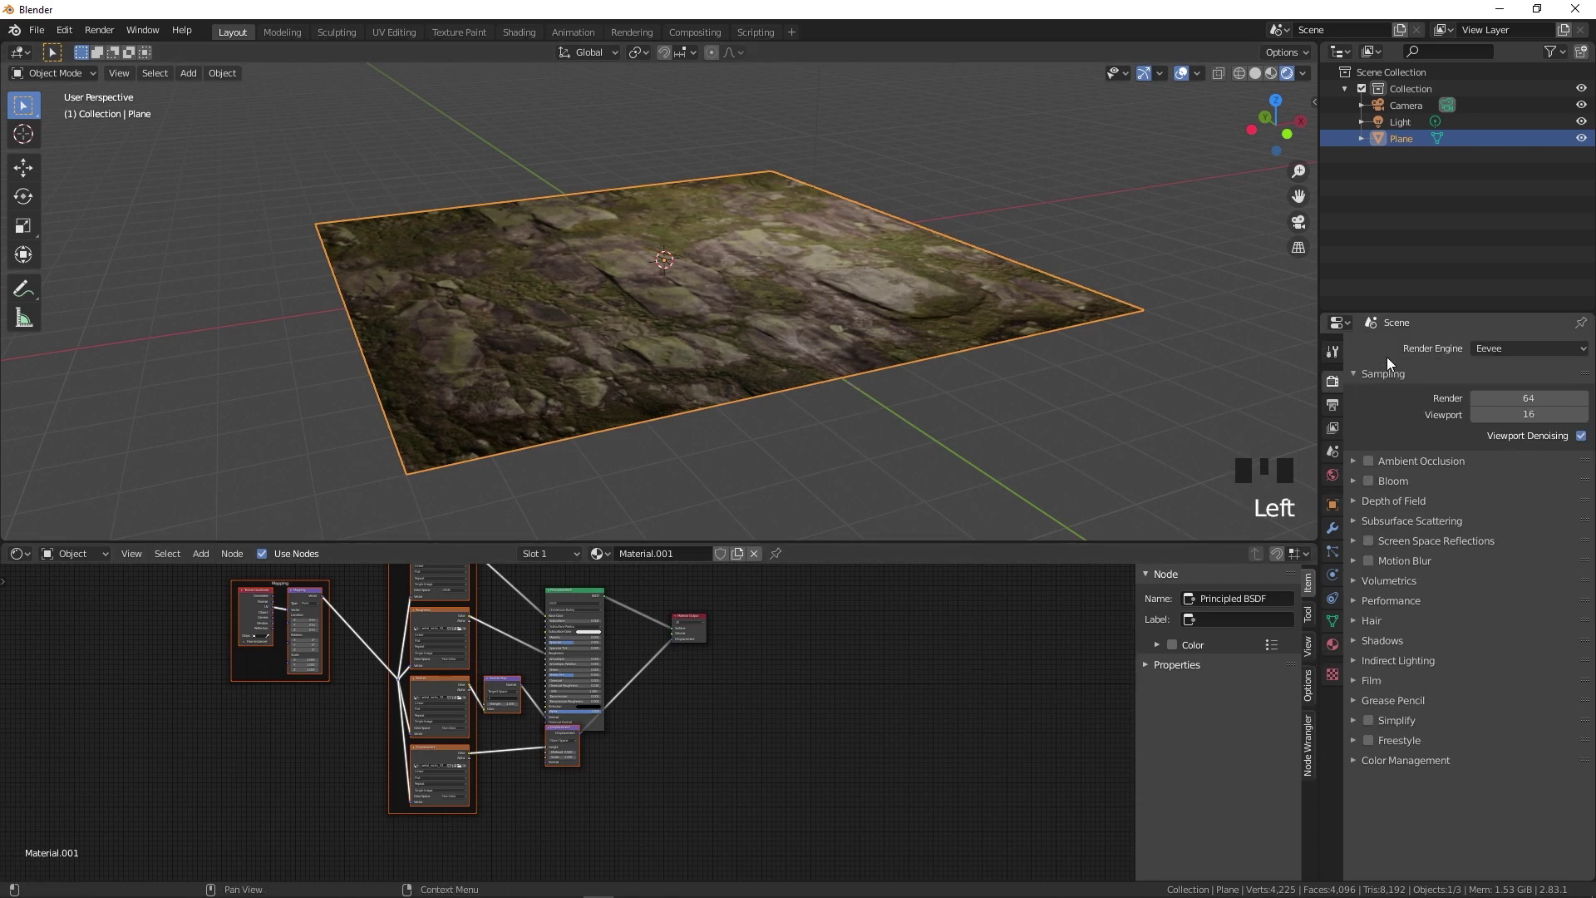
left_click(1486, 346)
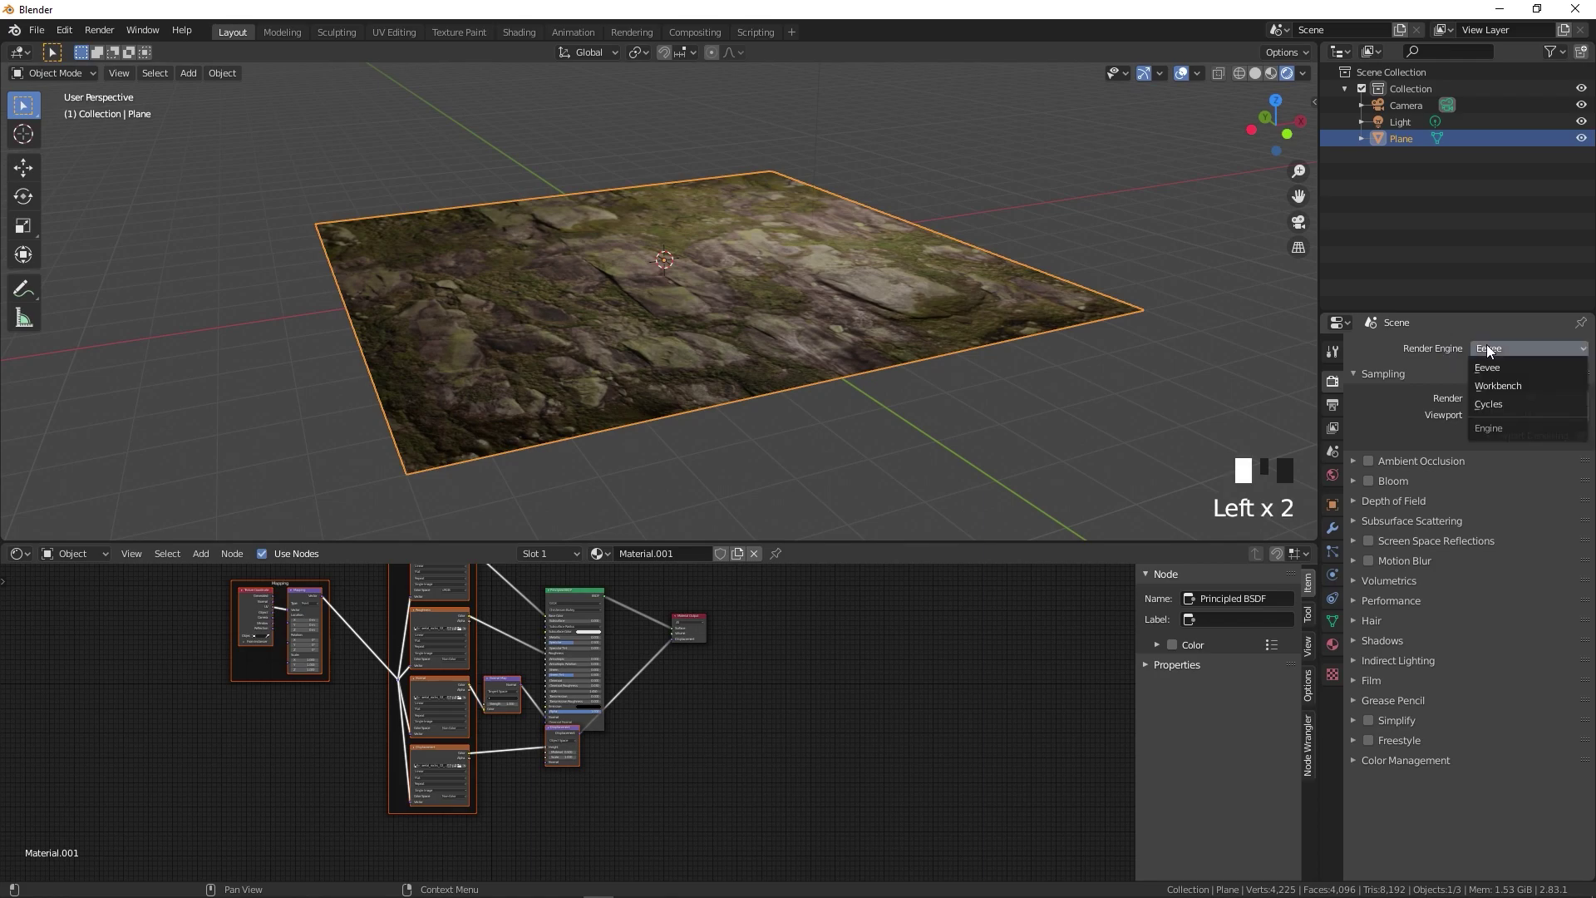
left_click(1500, 405)
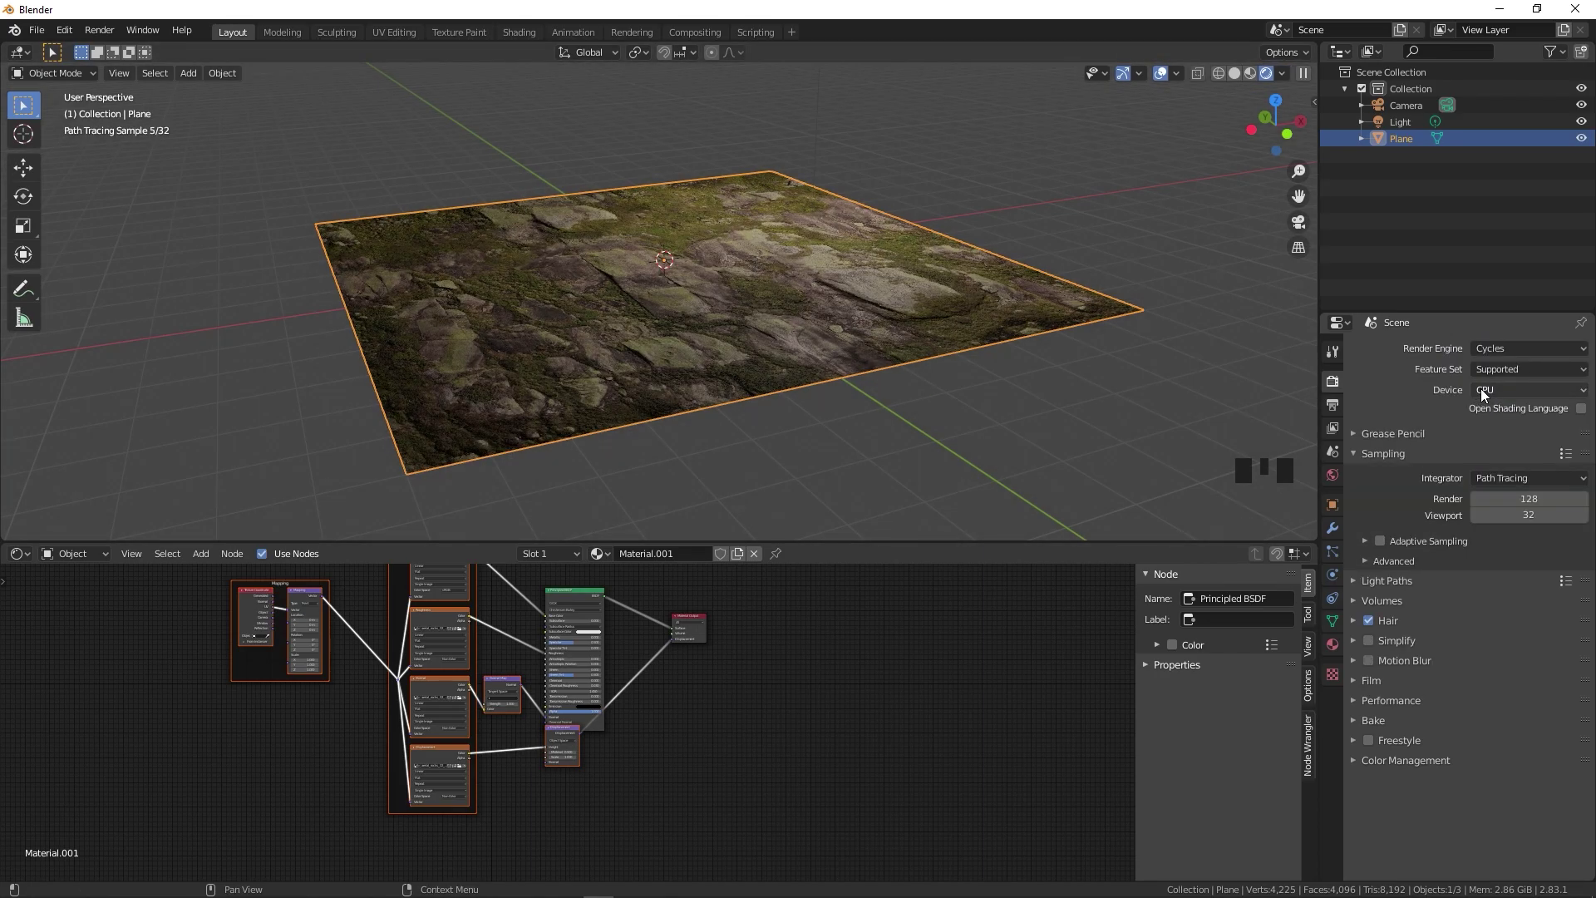
left_click_drag(1480, 388, 1499, 419)
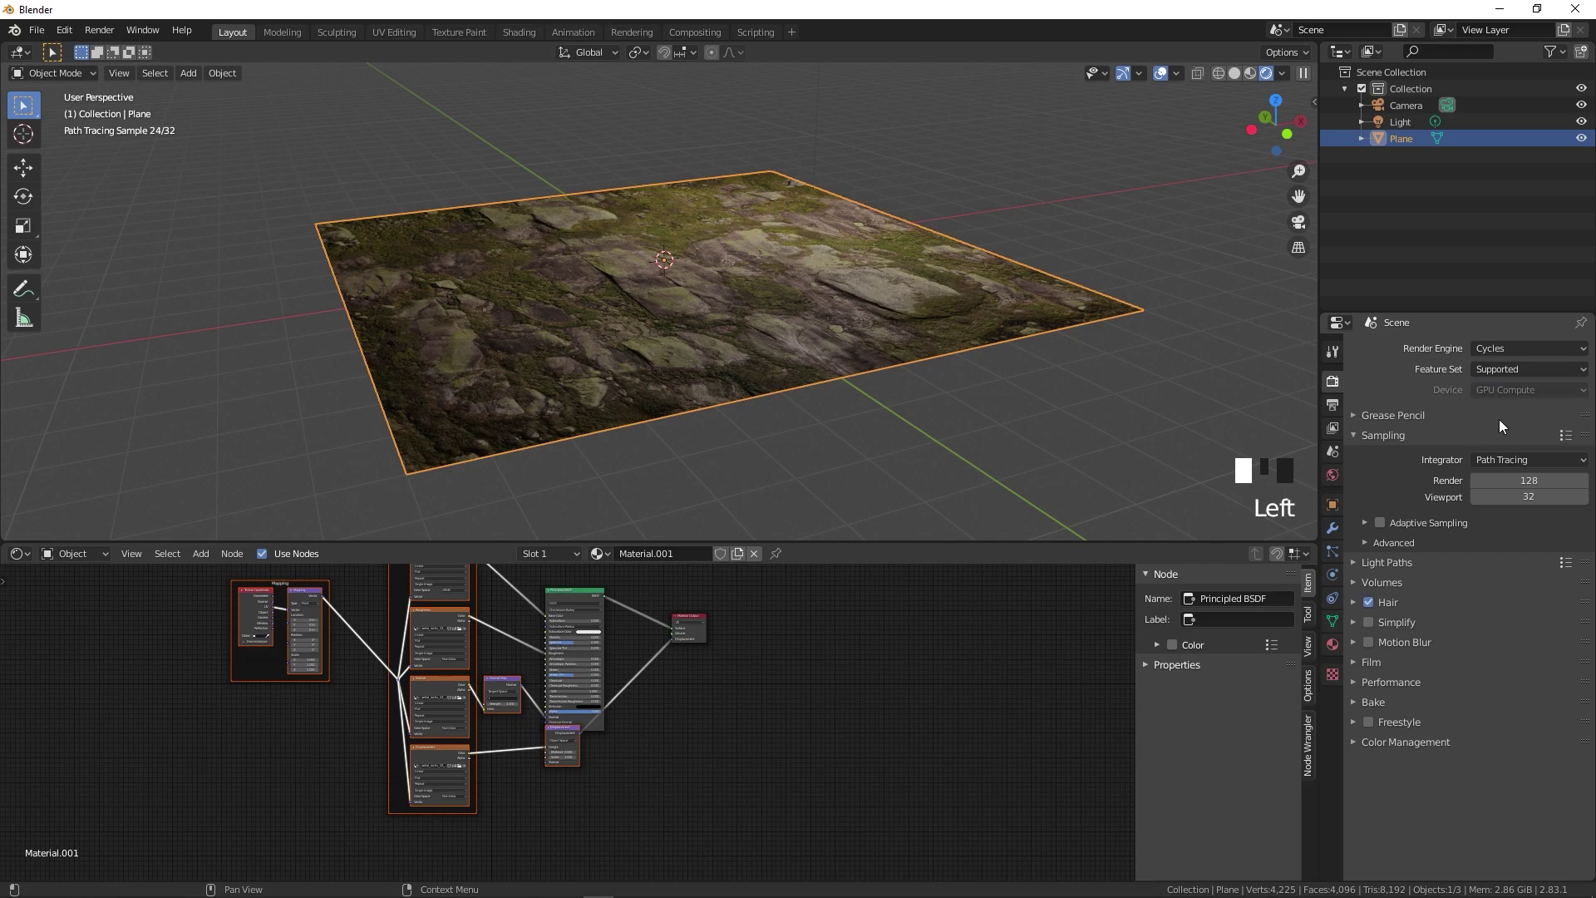
Expand the Settings section in the plane's Material Properties.
left_click(1331, 648)
scroll(1348, 715, "down", 17)
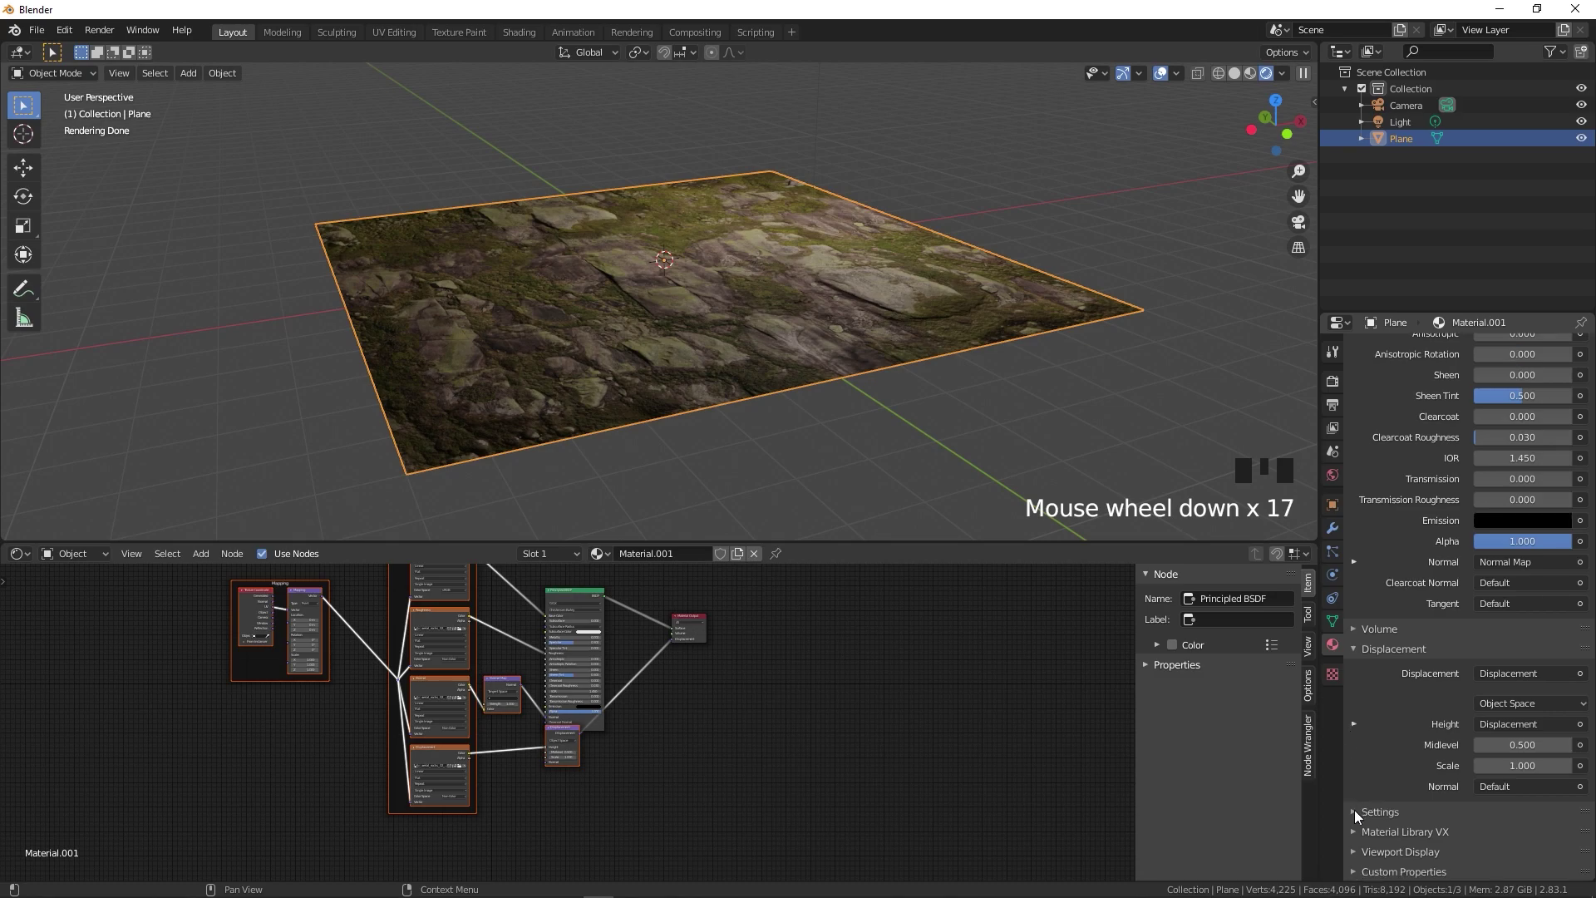
left_click(1353, 811)
scroll(1364, 766, "down", 6)
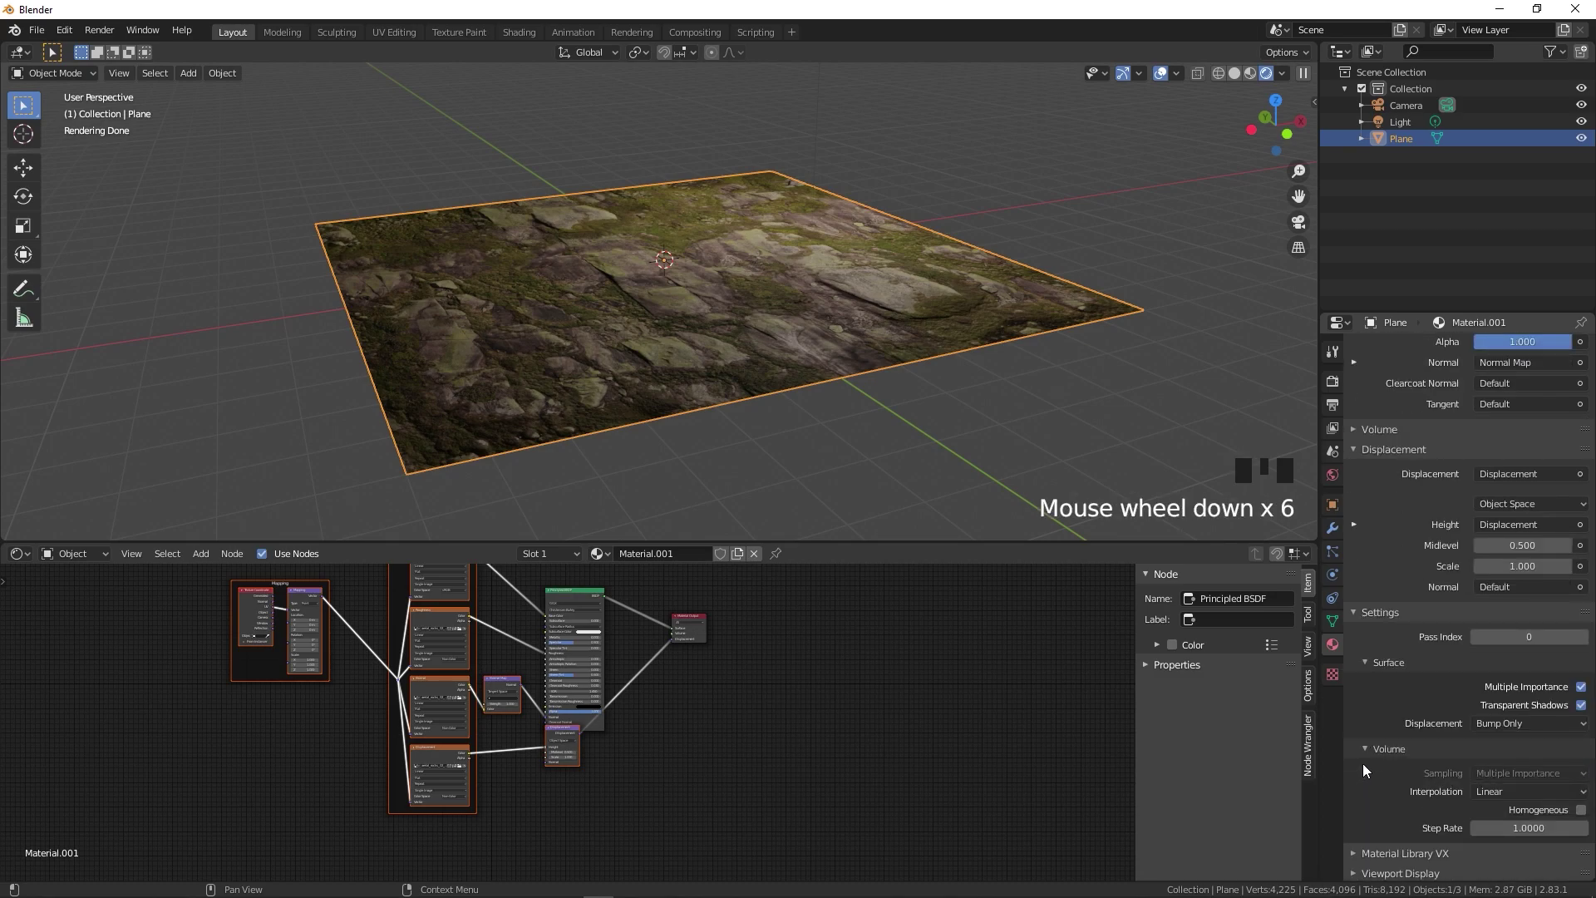
Set the material's surface displacement method to Displacement and Bump, then deselect the plane.
left_click(1505, 723)
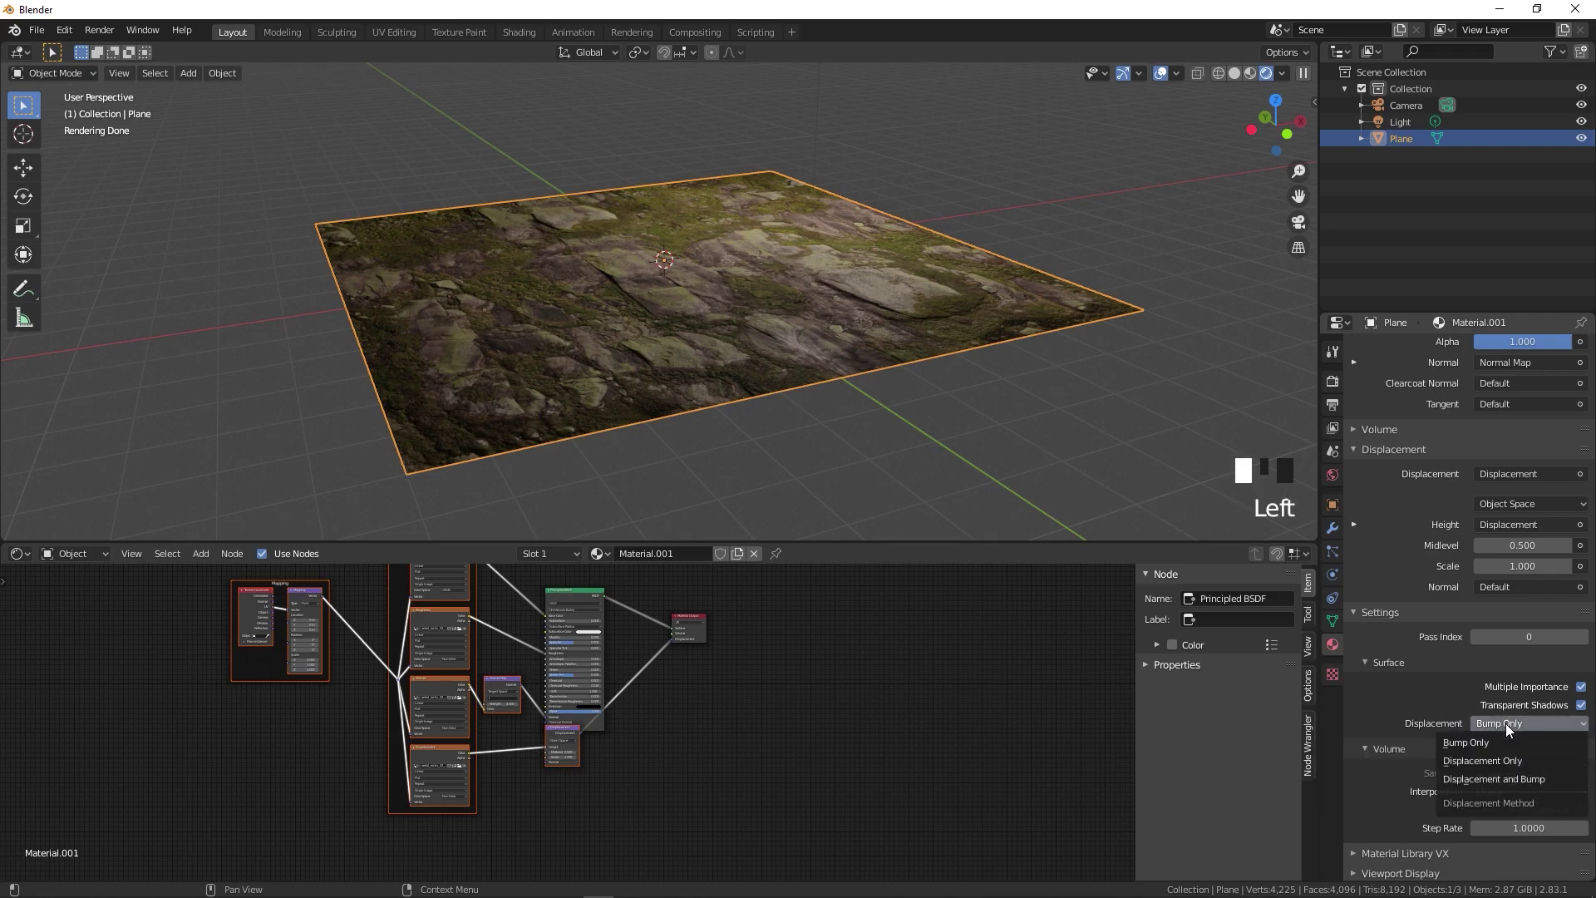
left_click(1473, 782)
left_click(866, 461)
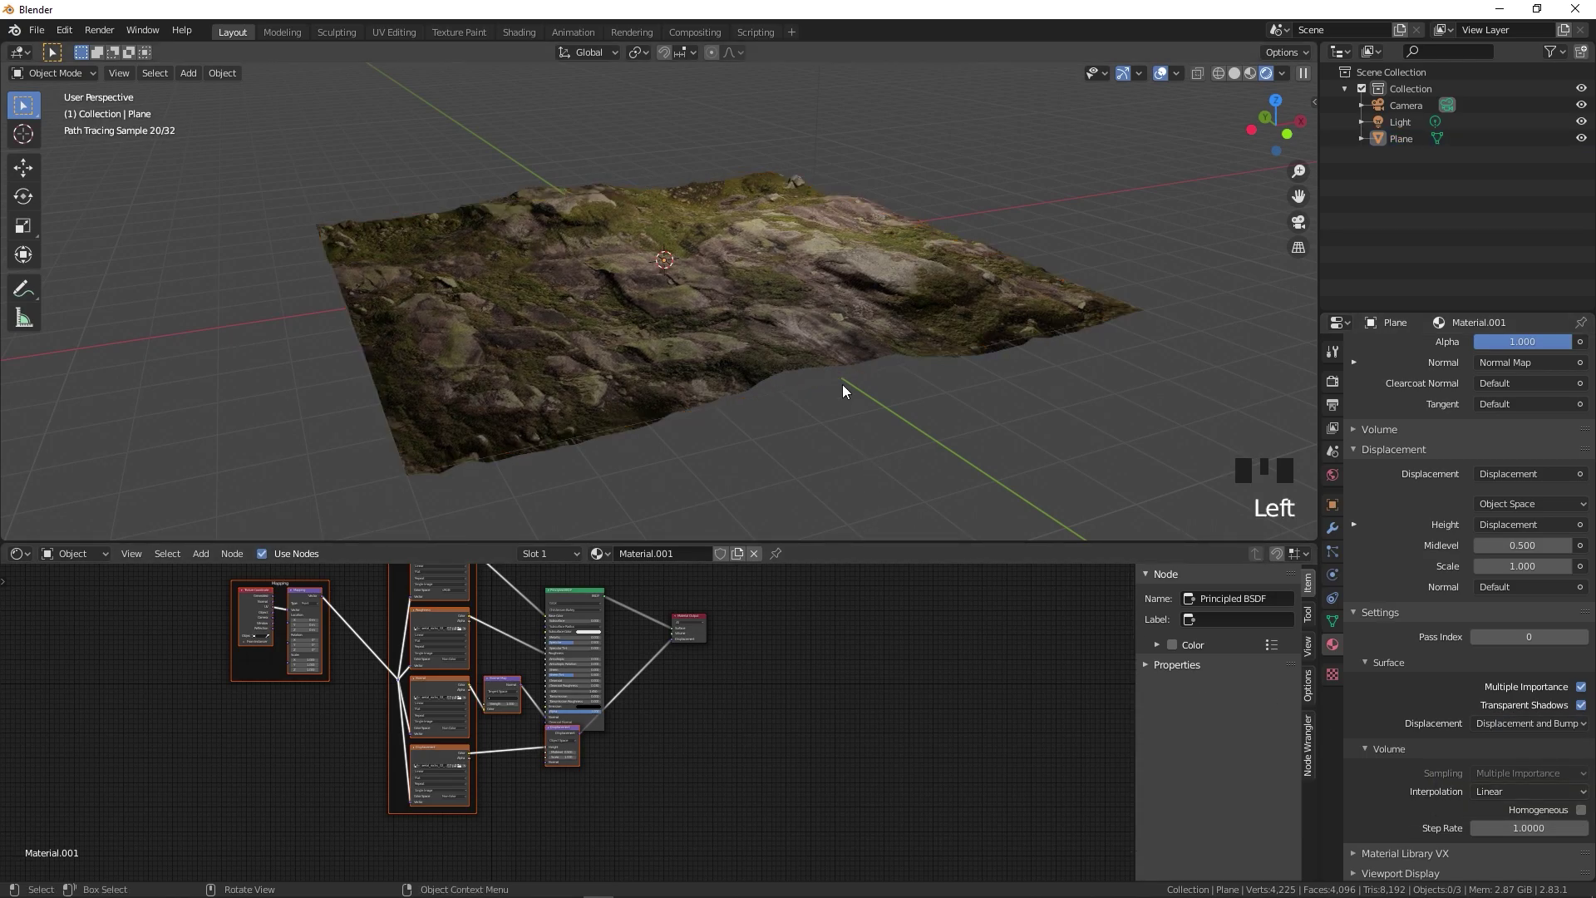
Orbit down to a low side view of the displaced rocky terrain.
scroll(842, 384, "up", 4)
middle_click_drag(860, 386, 963, 376)
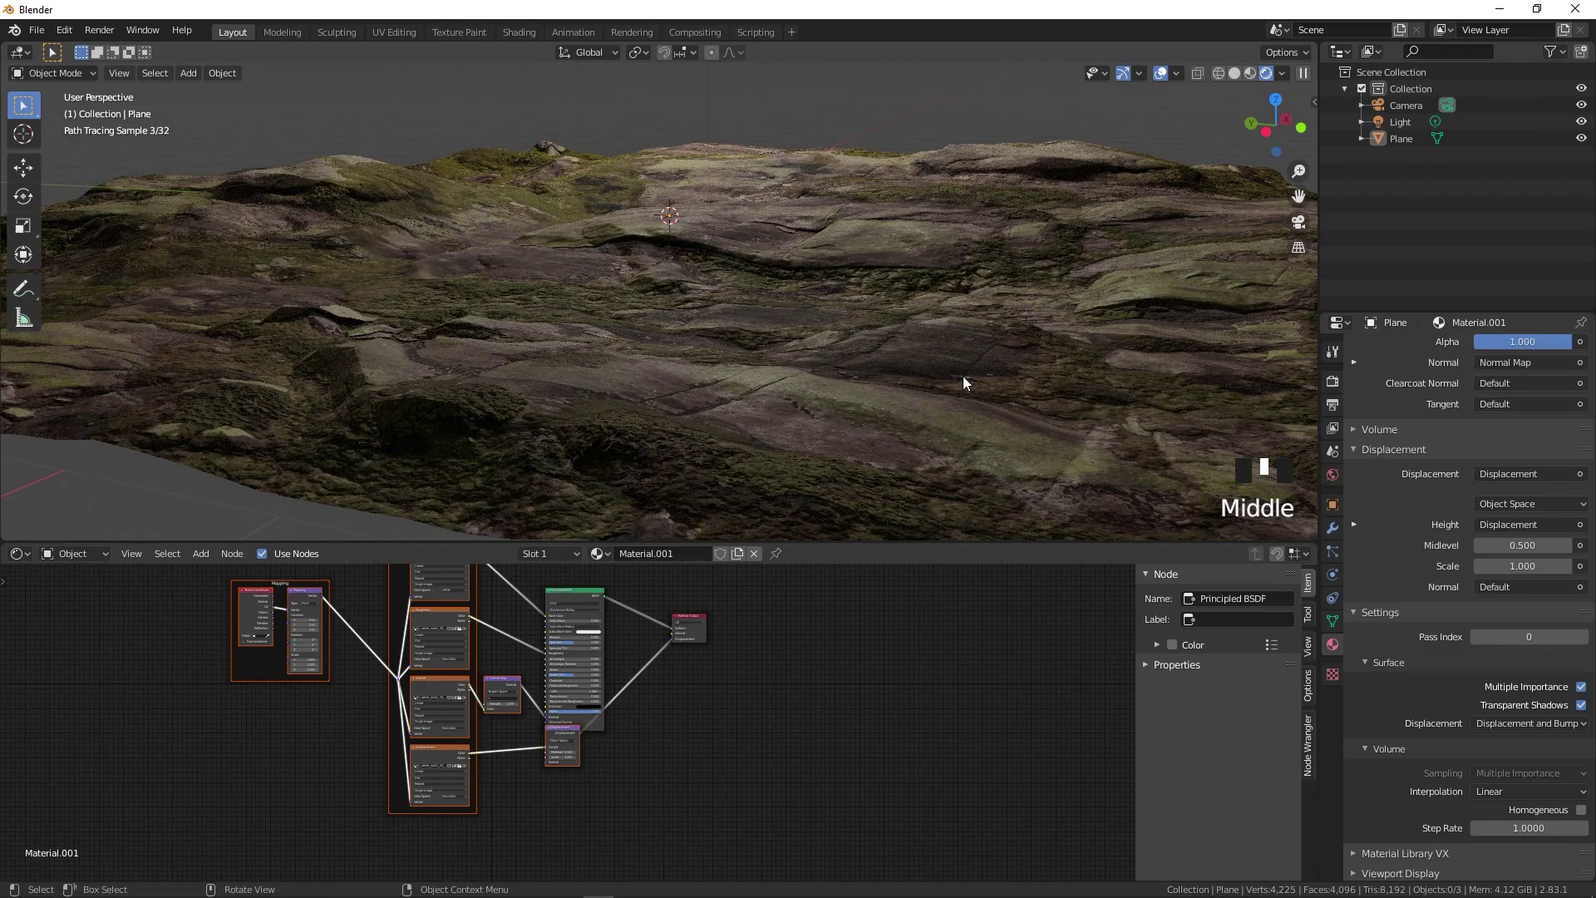
scroll(1059, 317, "down", 2)
middle_click_drag(1059, 317, 735, 313)
scroll(847, 320, "down", 2)
scroll(819, 342, "up", 2)
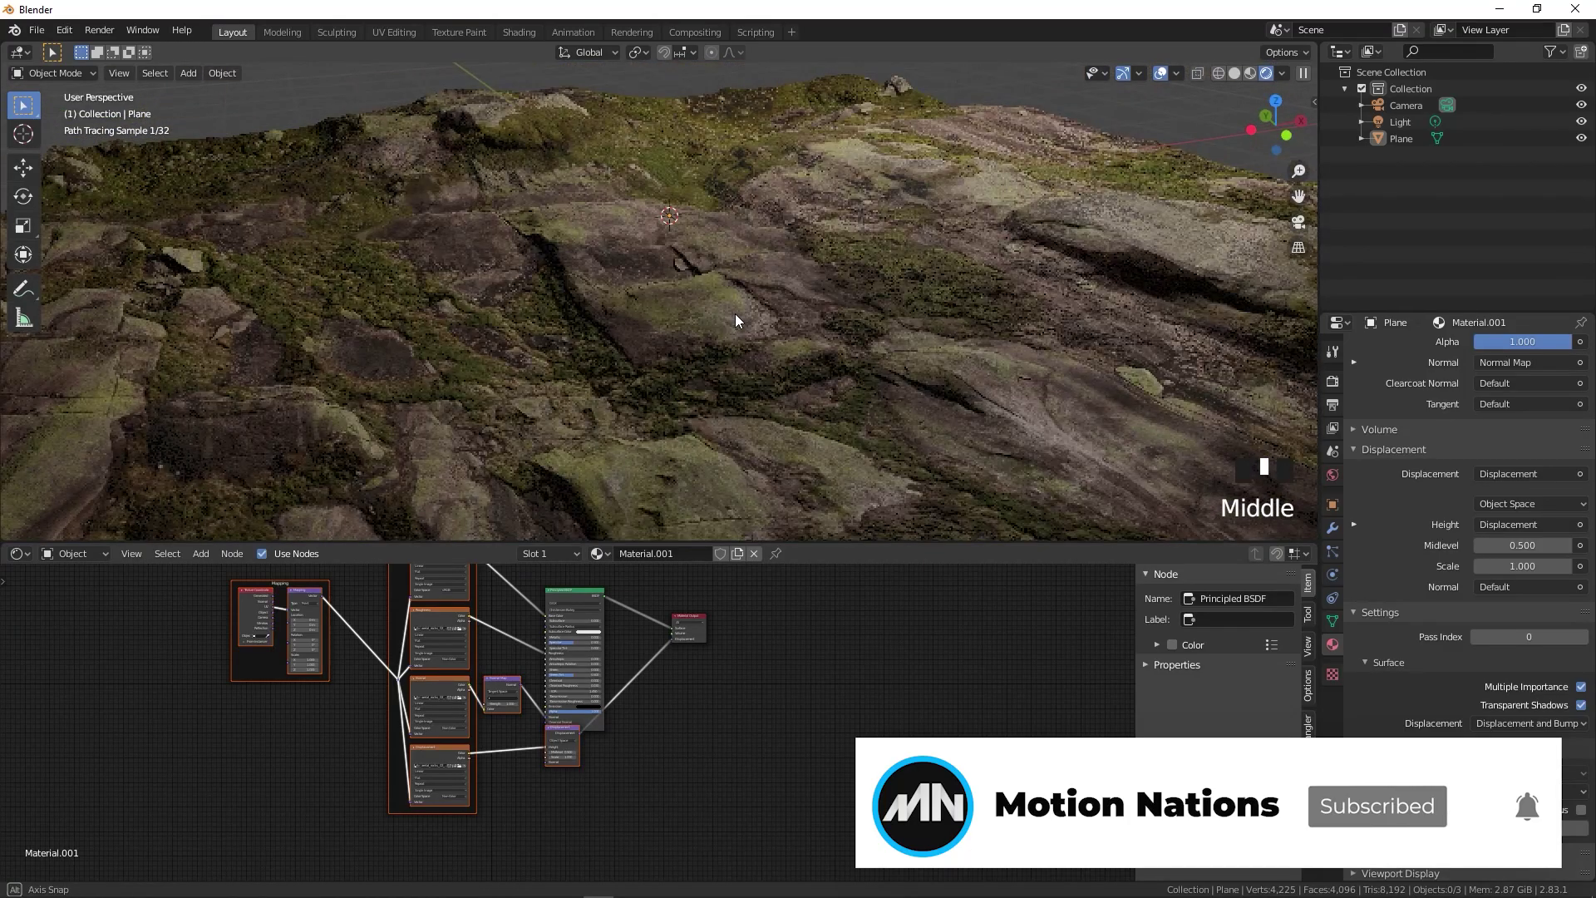
Move the Displacement node into open space and raise its Scale to 2.500.
scroll(698, 800, "up", 6)
middle_click_drag(702, 792, 825, 653, "shift")
scroll(662, 735, "up", 9)
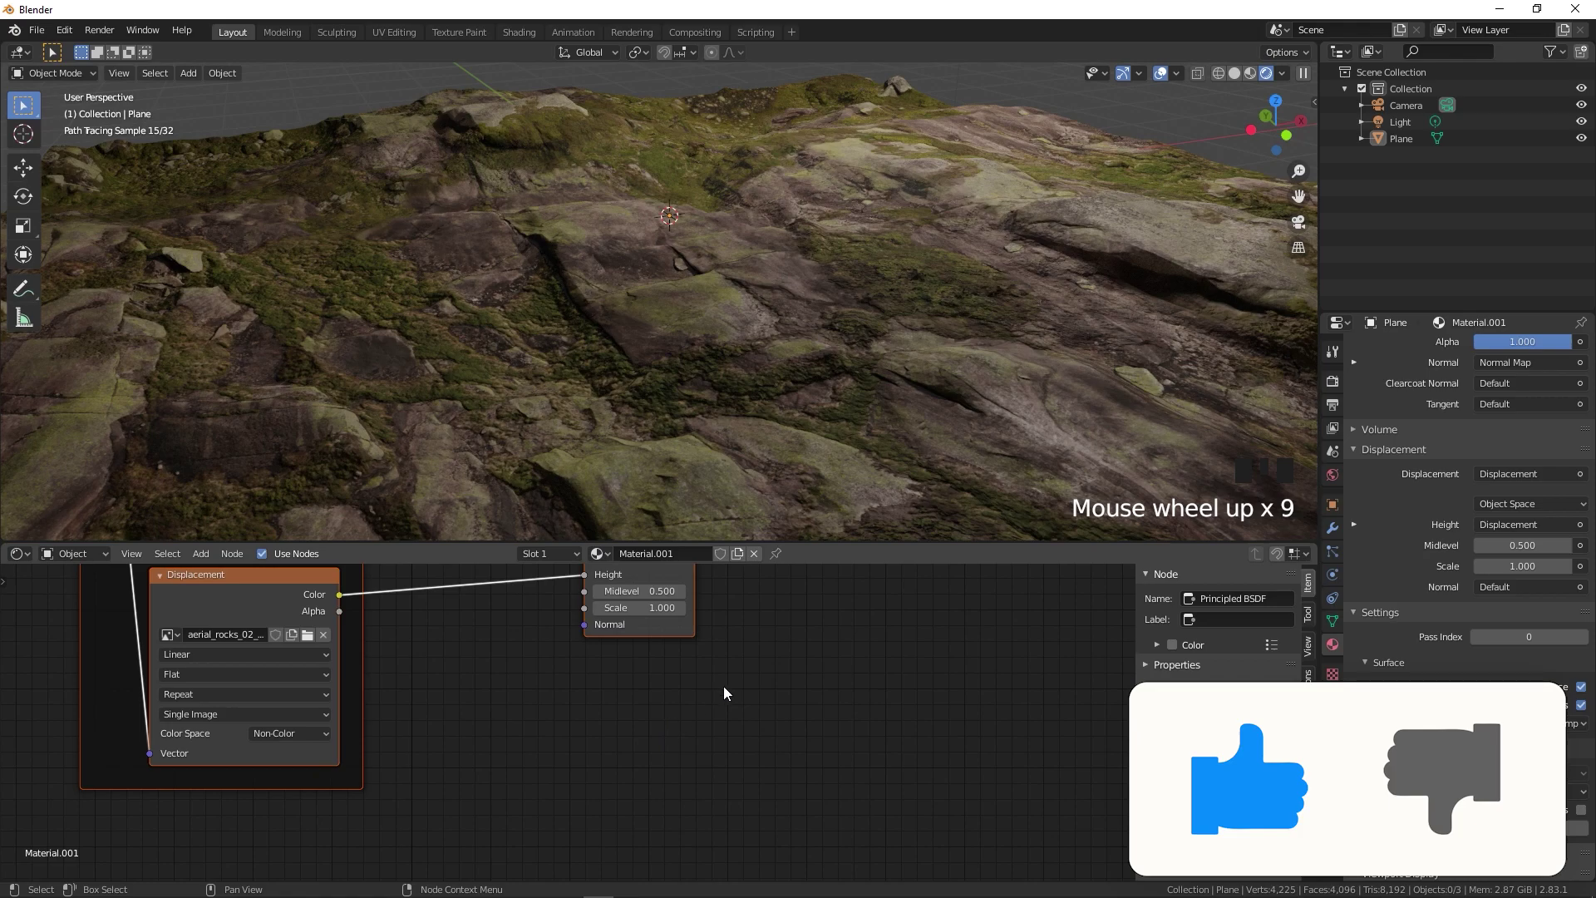
middle_click_drag(723, 686, 557, 627, "shift")
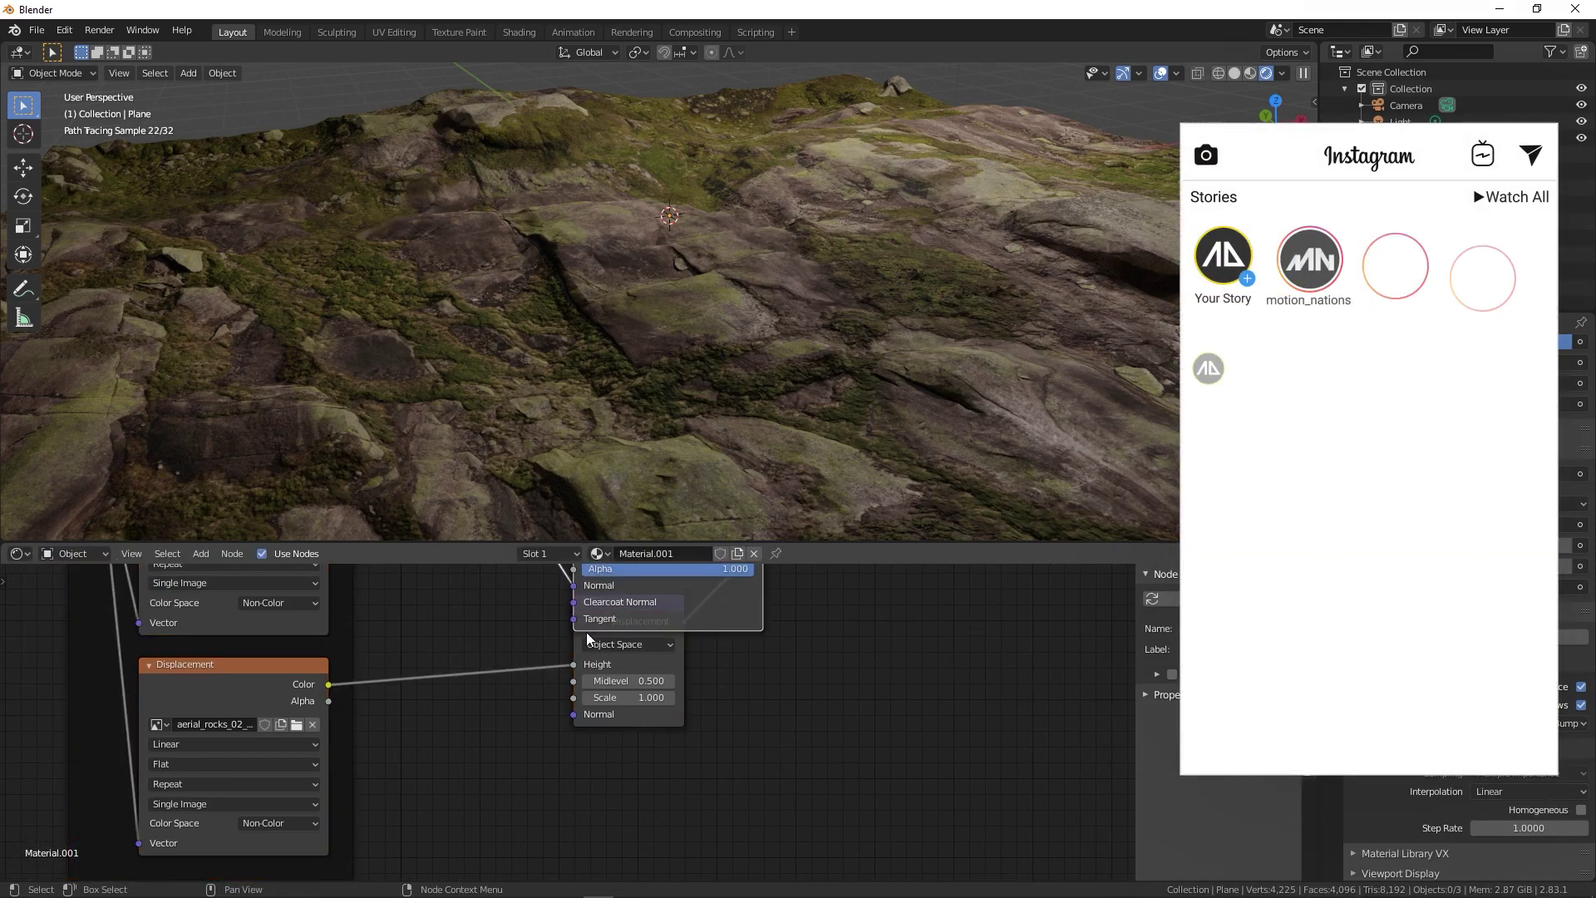
left_click_drag(608, 621, 703, 691)
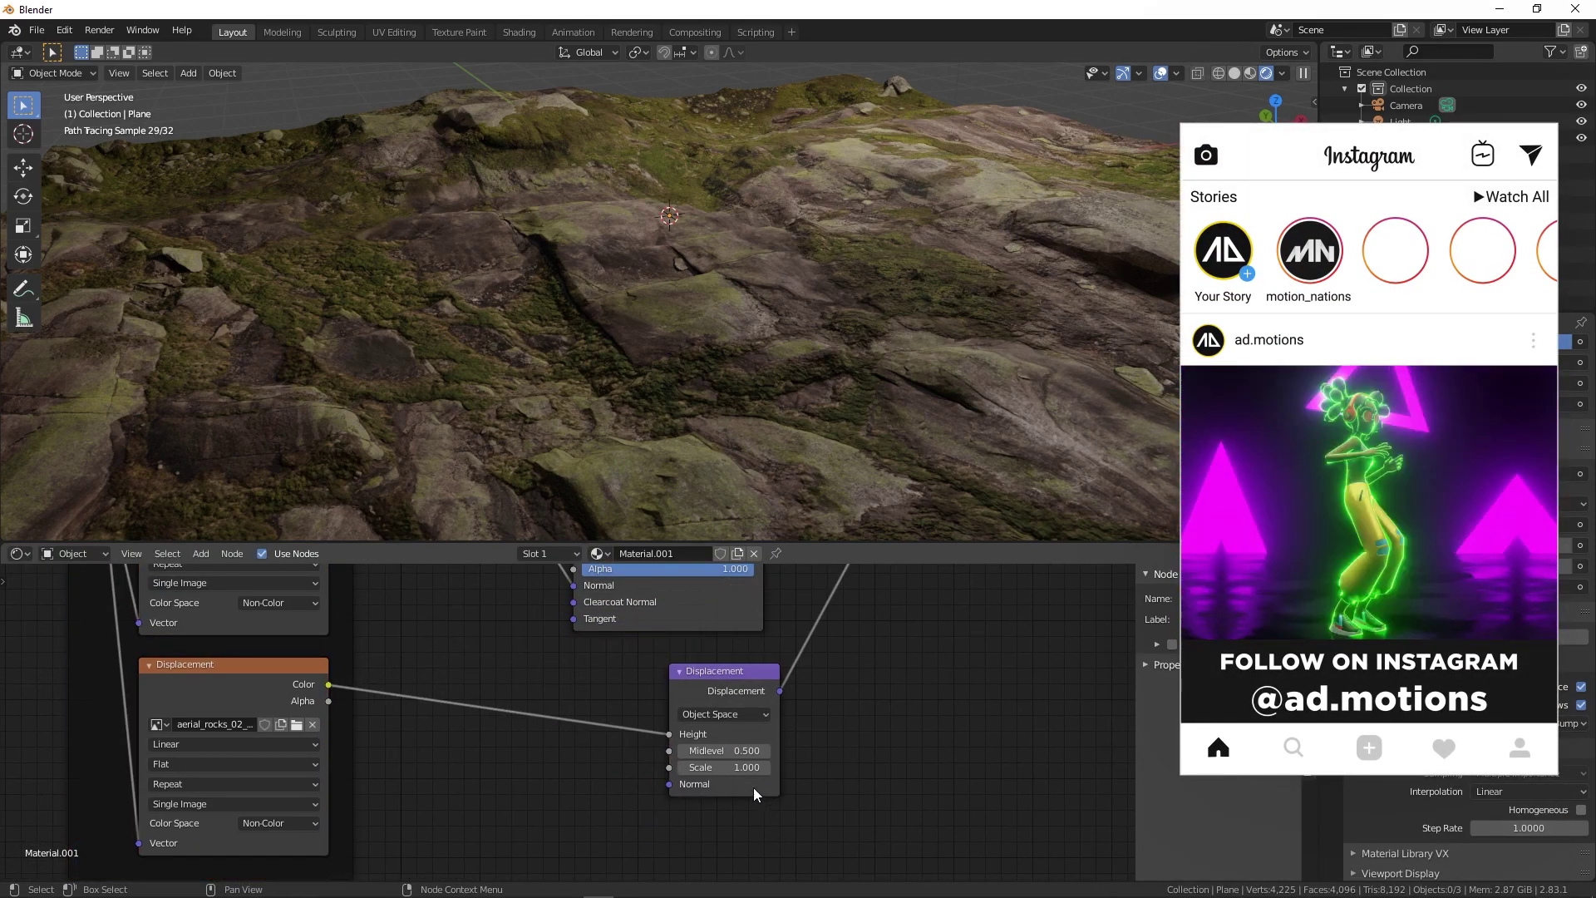
left_click_drag(724, 767, 799, 767)
Try displacement scales of 0.600 and 7.400 while orbiting around the terrain.
scroll(828, 517, "down", 3)
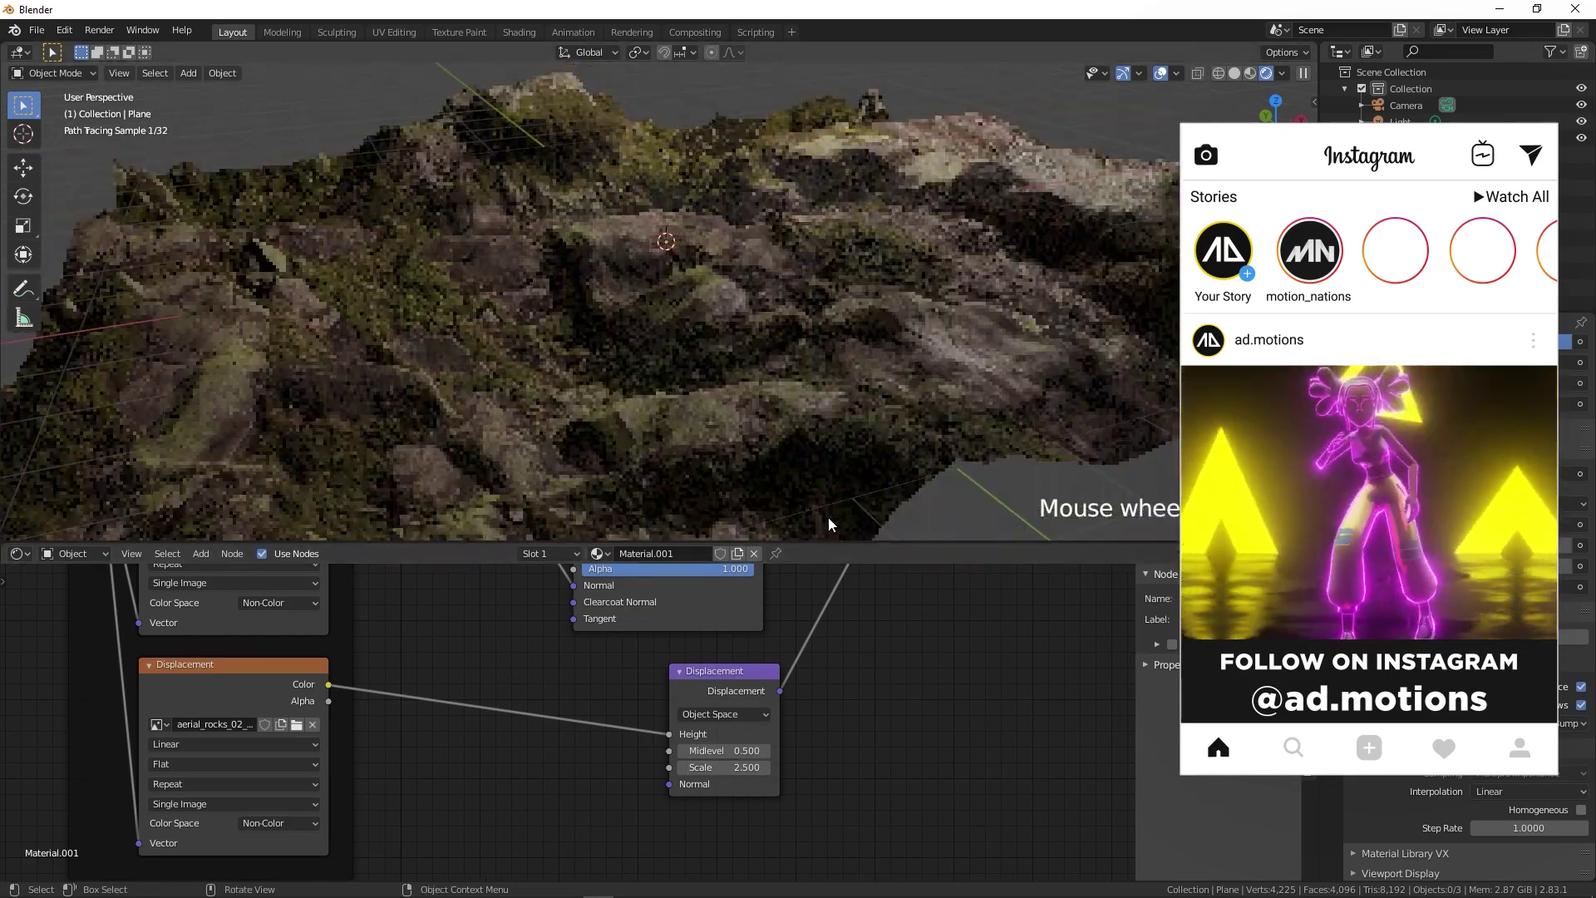
middle_click_drag(829, 517, 759, 346)
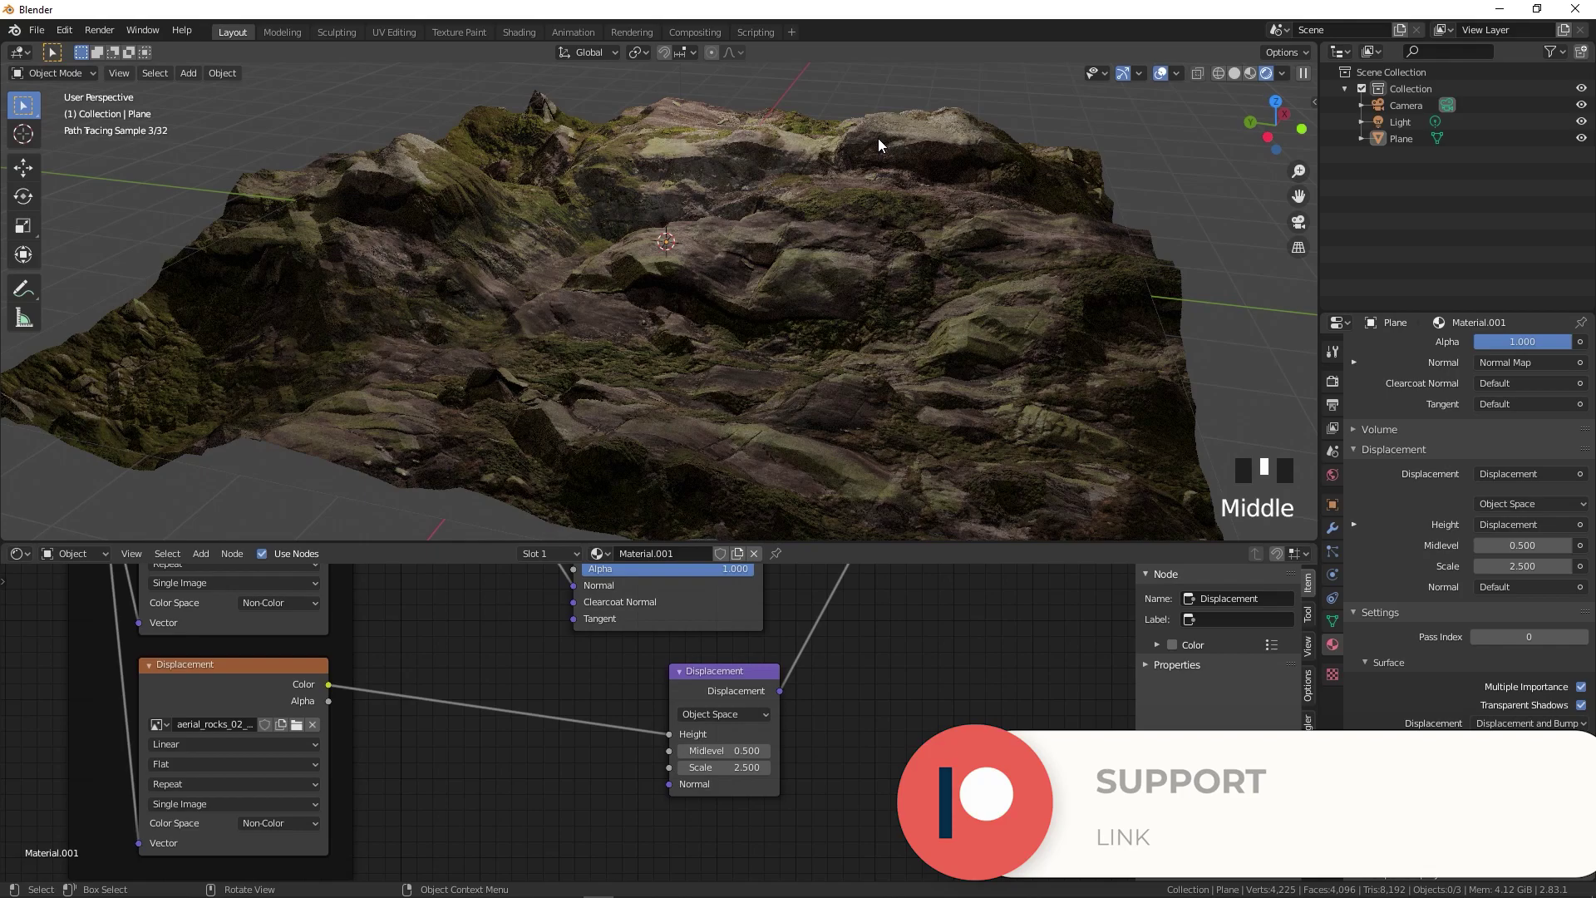
middle_click_drag(965, 271, 796, 691)
left_click_drag(724, 768, 682, 767)
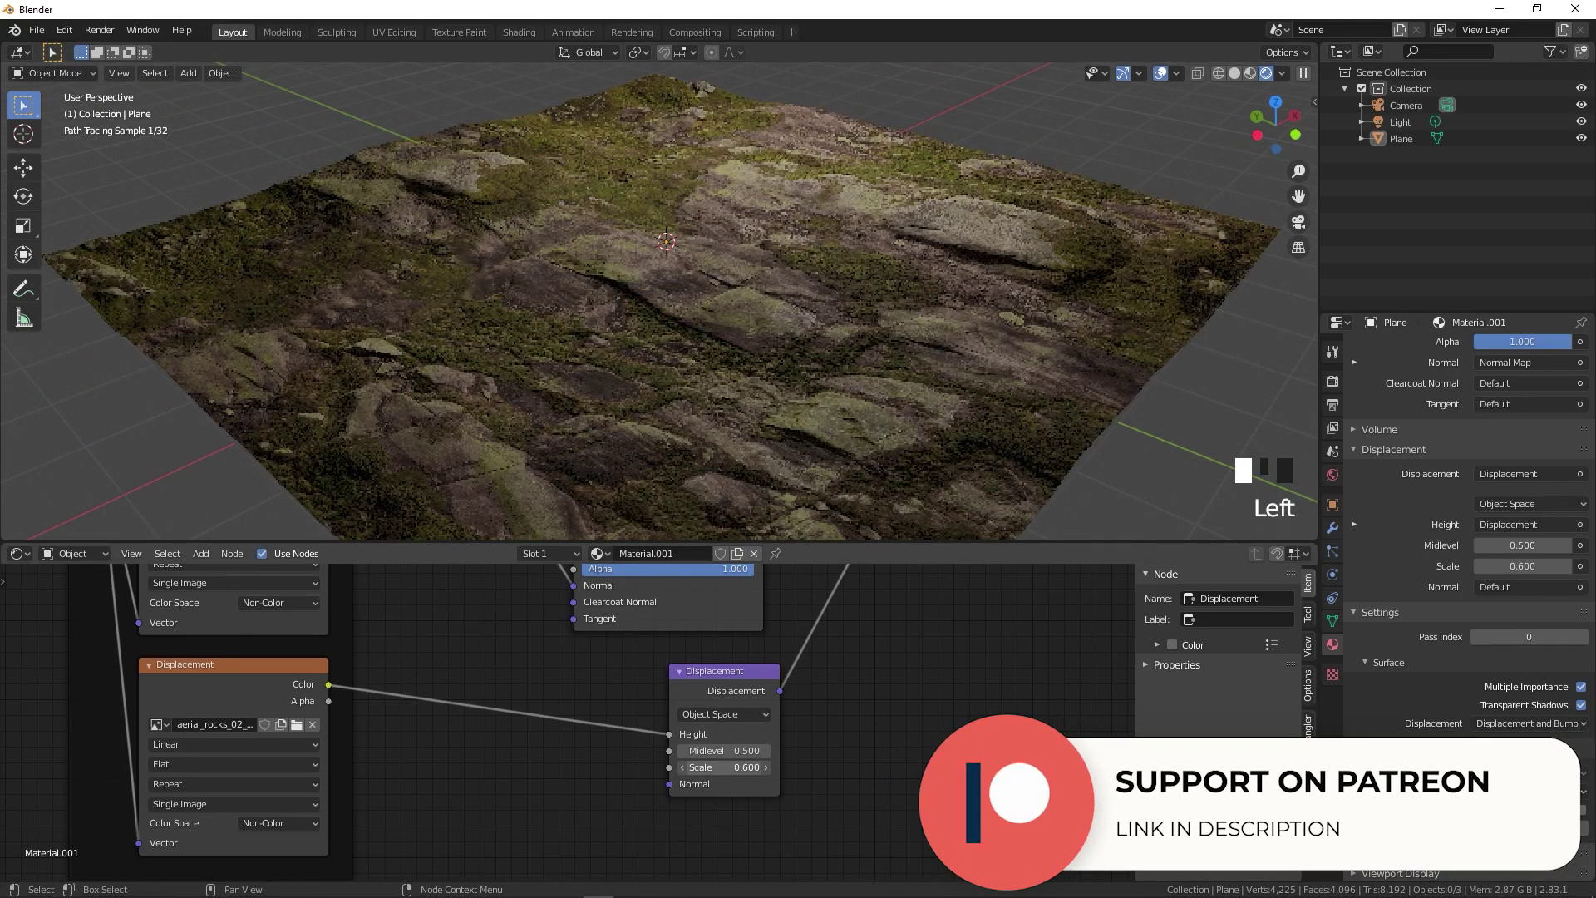
left_click_drag(682, 767, 740, 767)
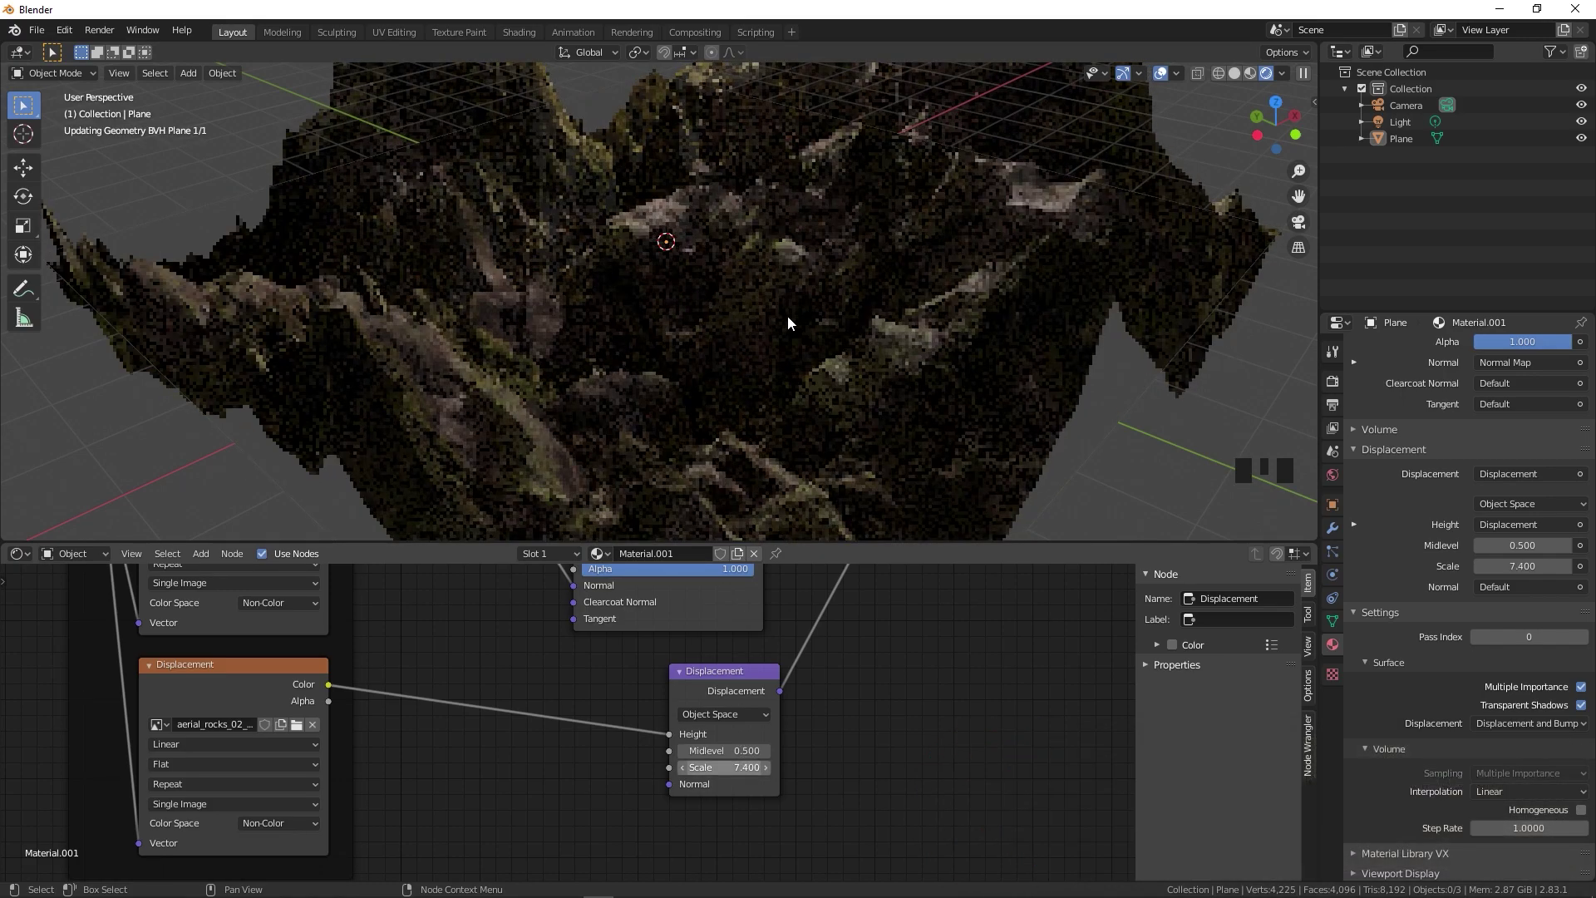
scroll(788, 322, "down", 4)
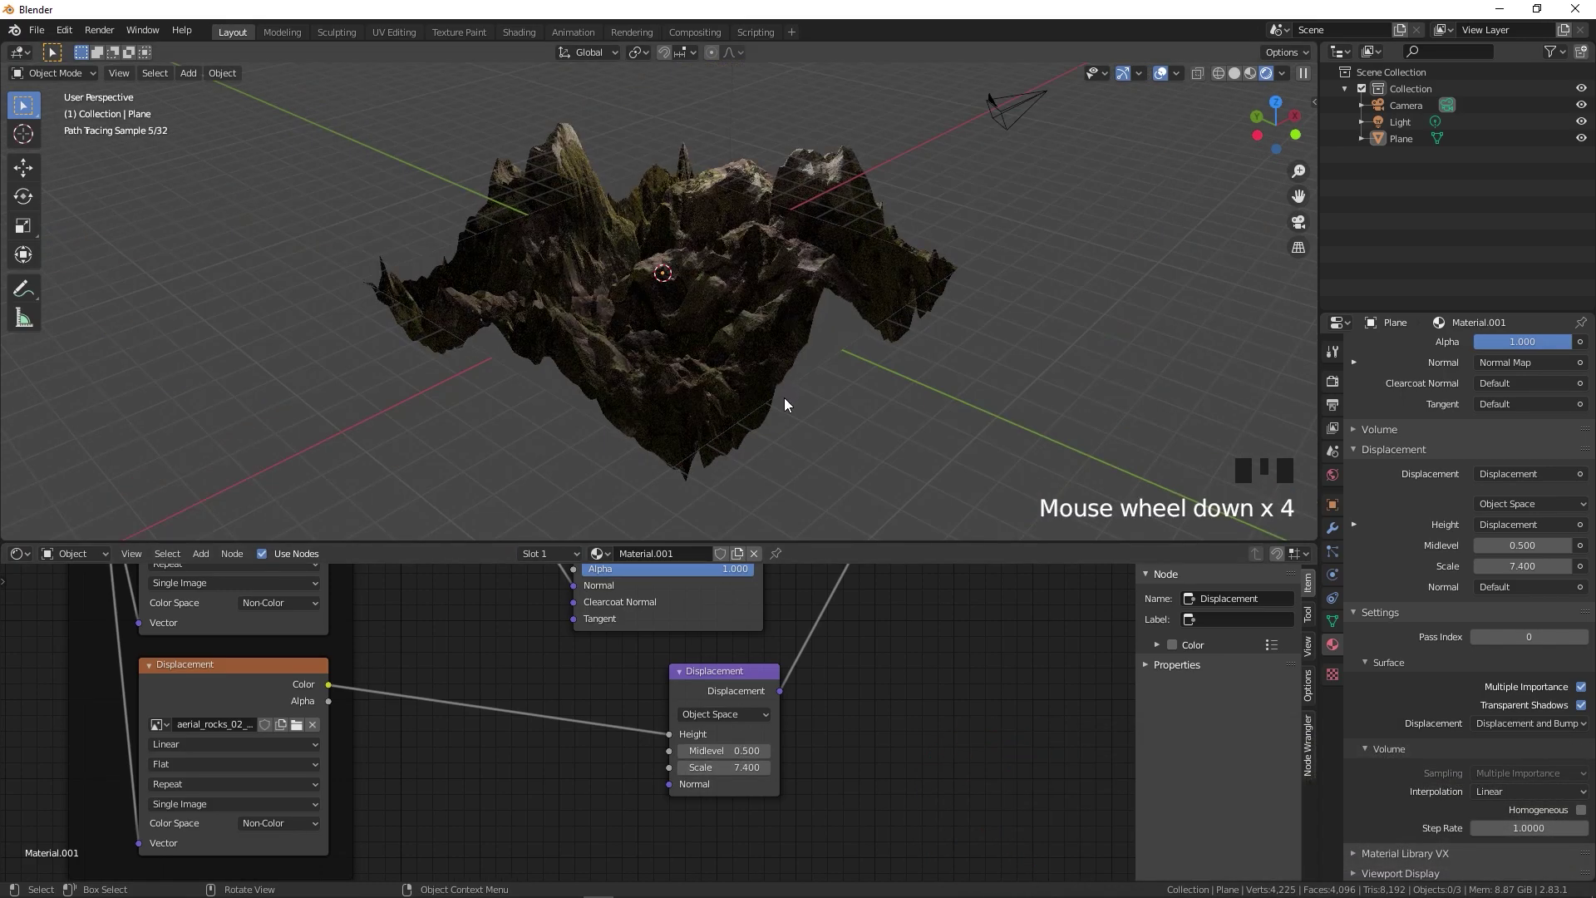
middle_click_drag(786, 320, 960, 367)
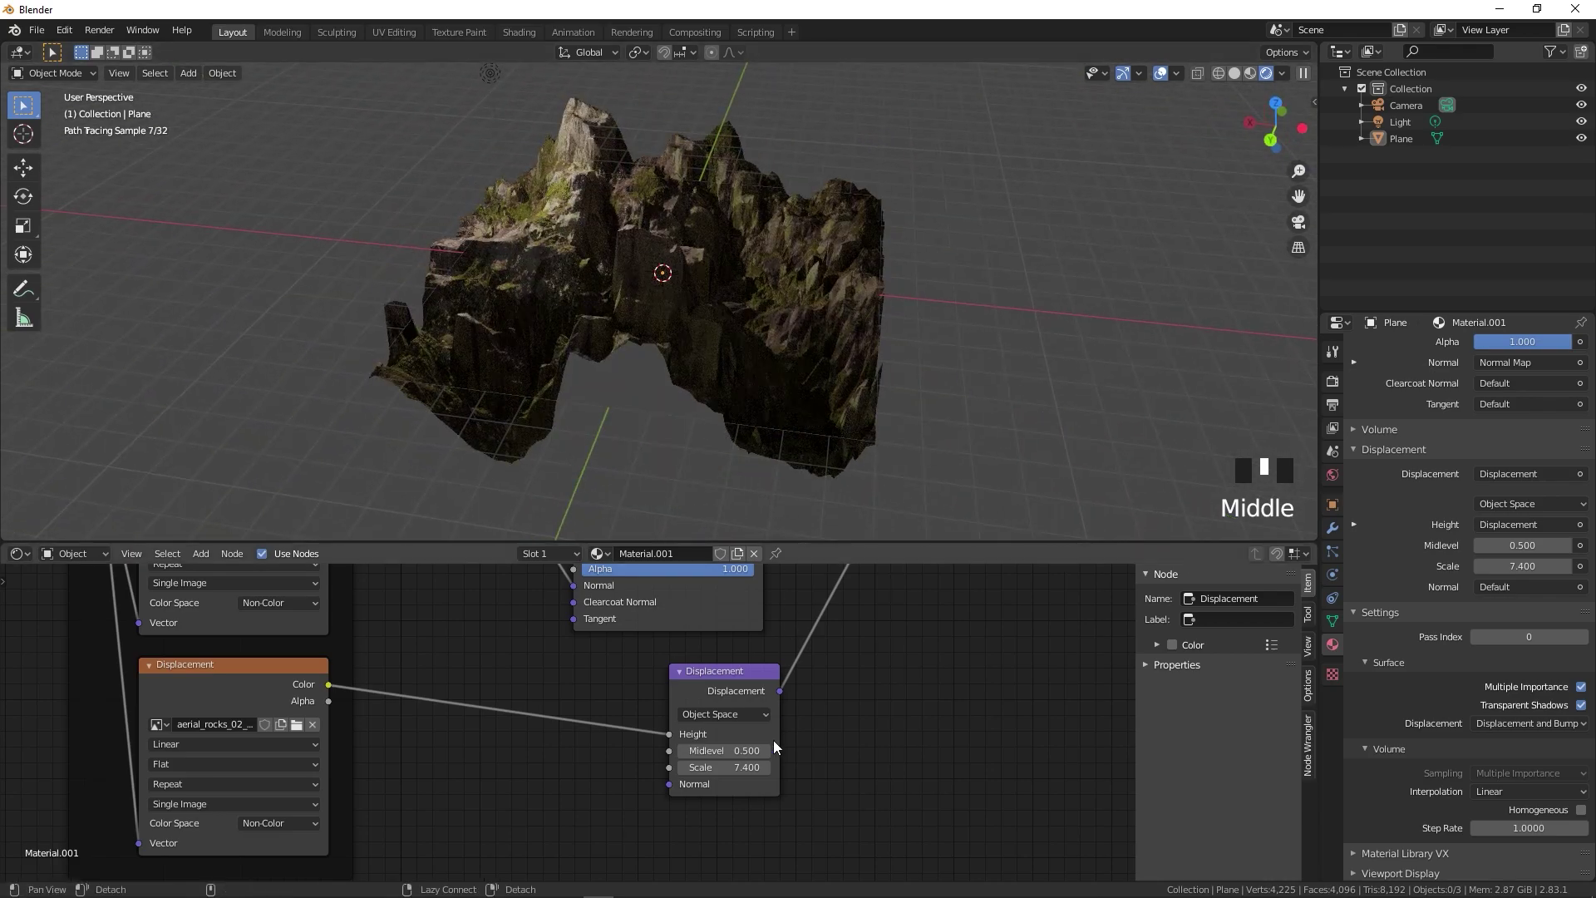
Lower the displacement scale through 2.400 back to 1.000.
left_click_drag(748, 767, 632, 767)
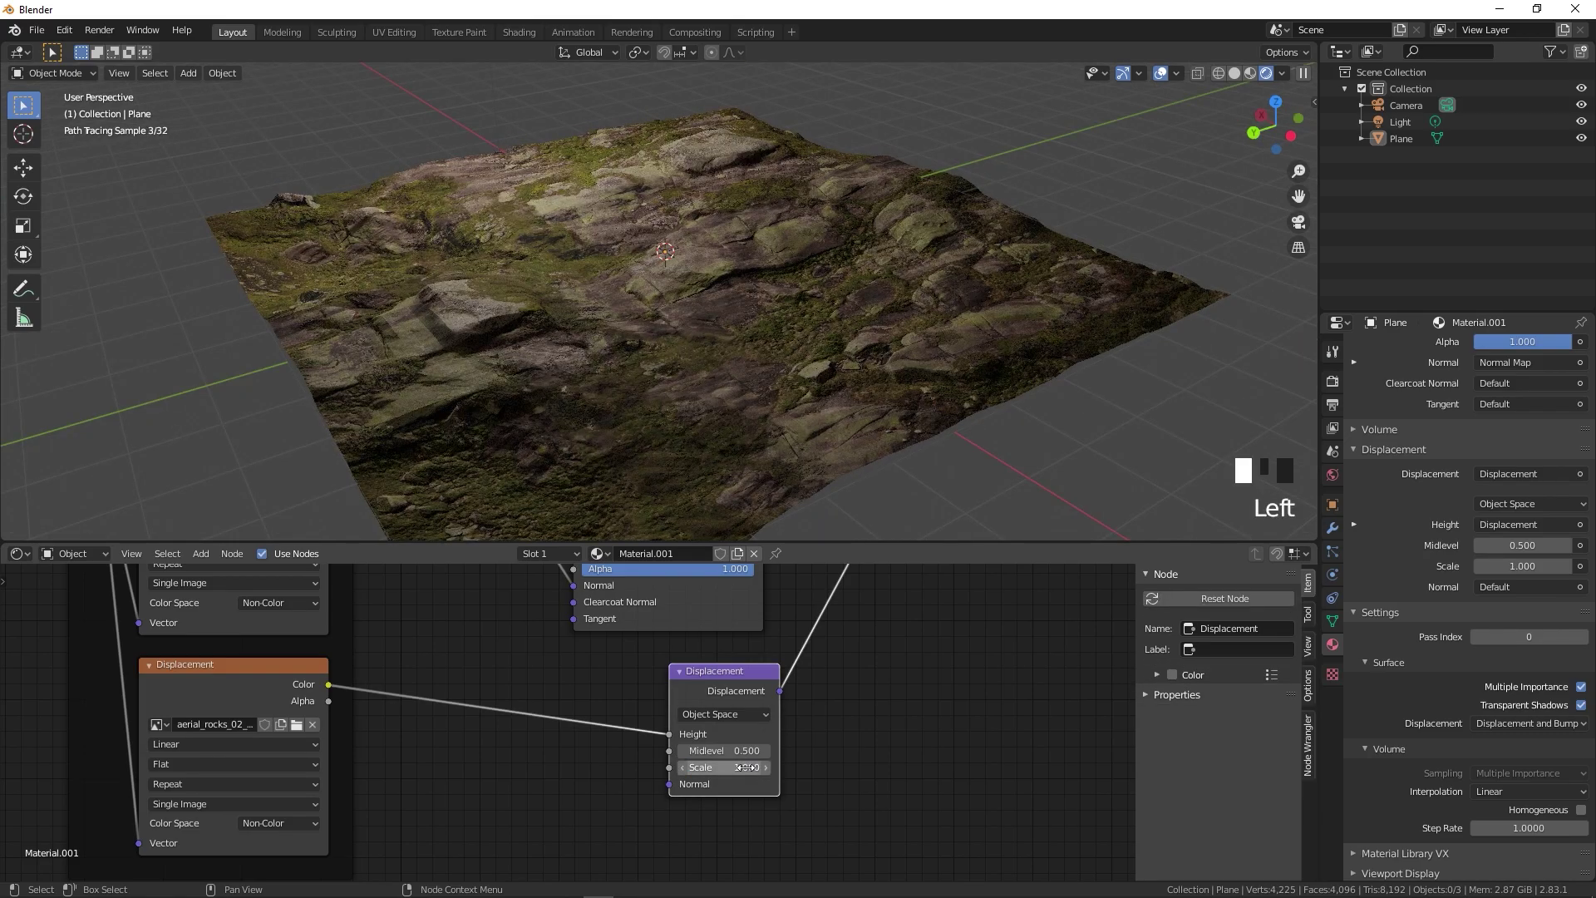
mouse_move(848, 428)
middle_mouse_down()
mouse_move(581, 279)
mouse_move(780, 316)
mouse_move(612, 311)
middle_mouse_up()
scroll(650, 297, "down", 4)
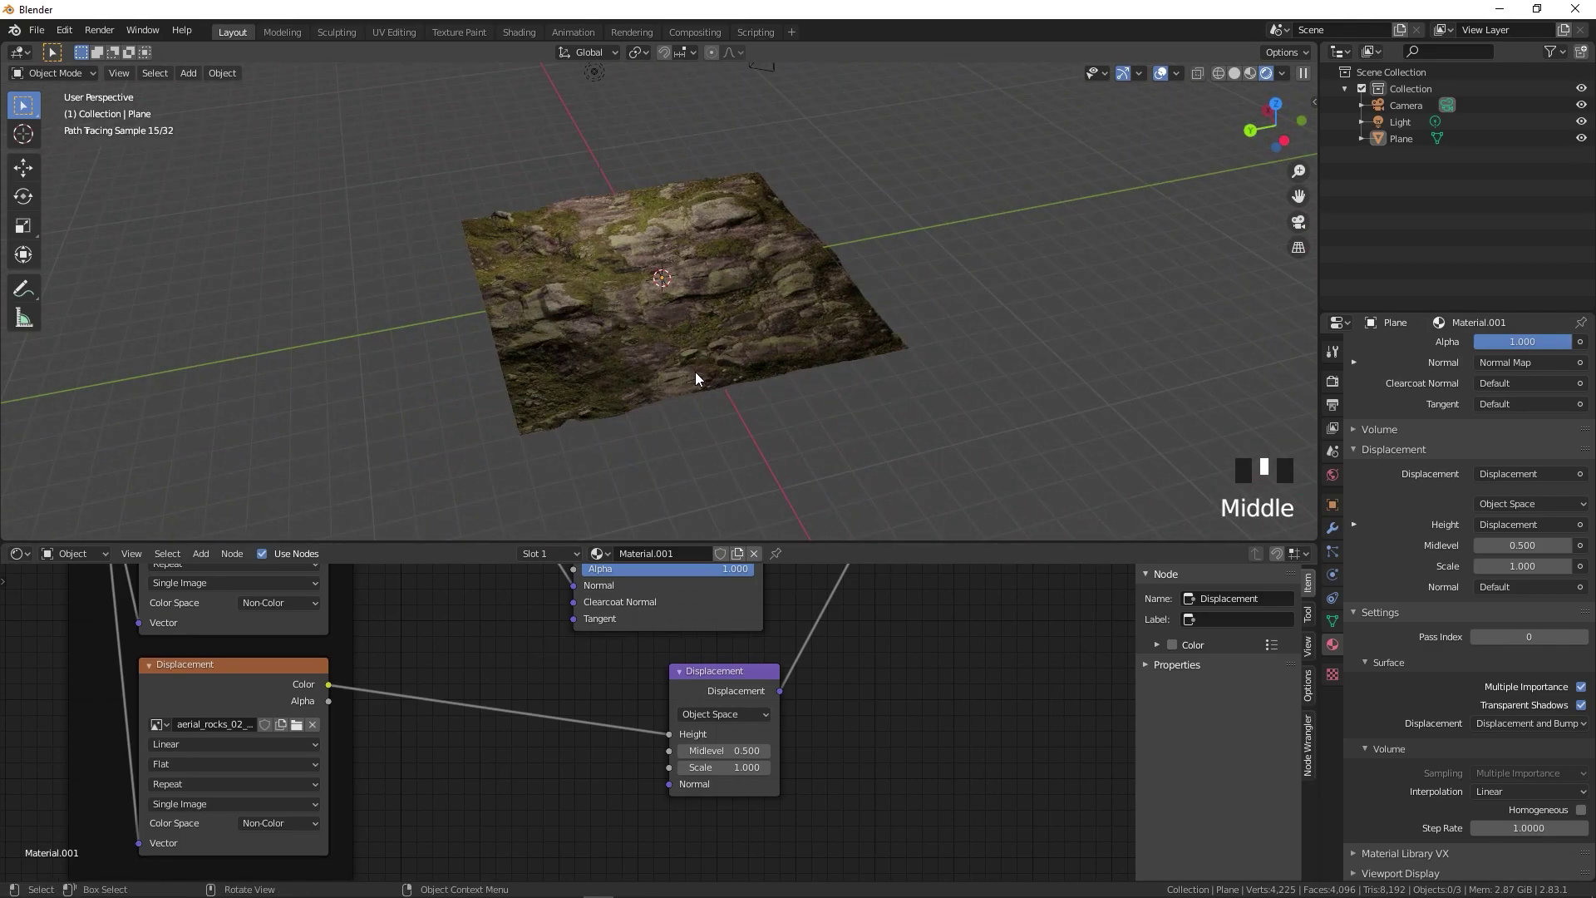
Scale the plane up and apply its scale with Ctrl+A.
left_click(720, 309)
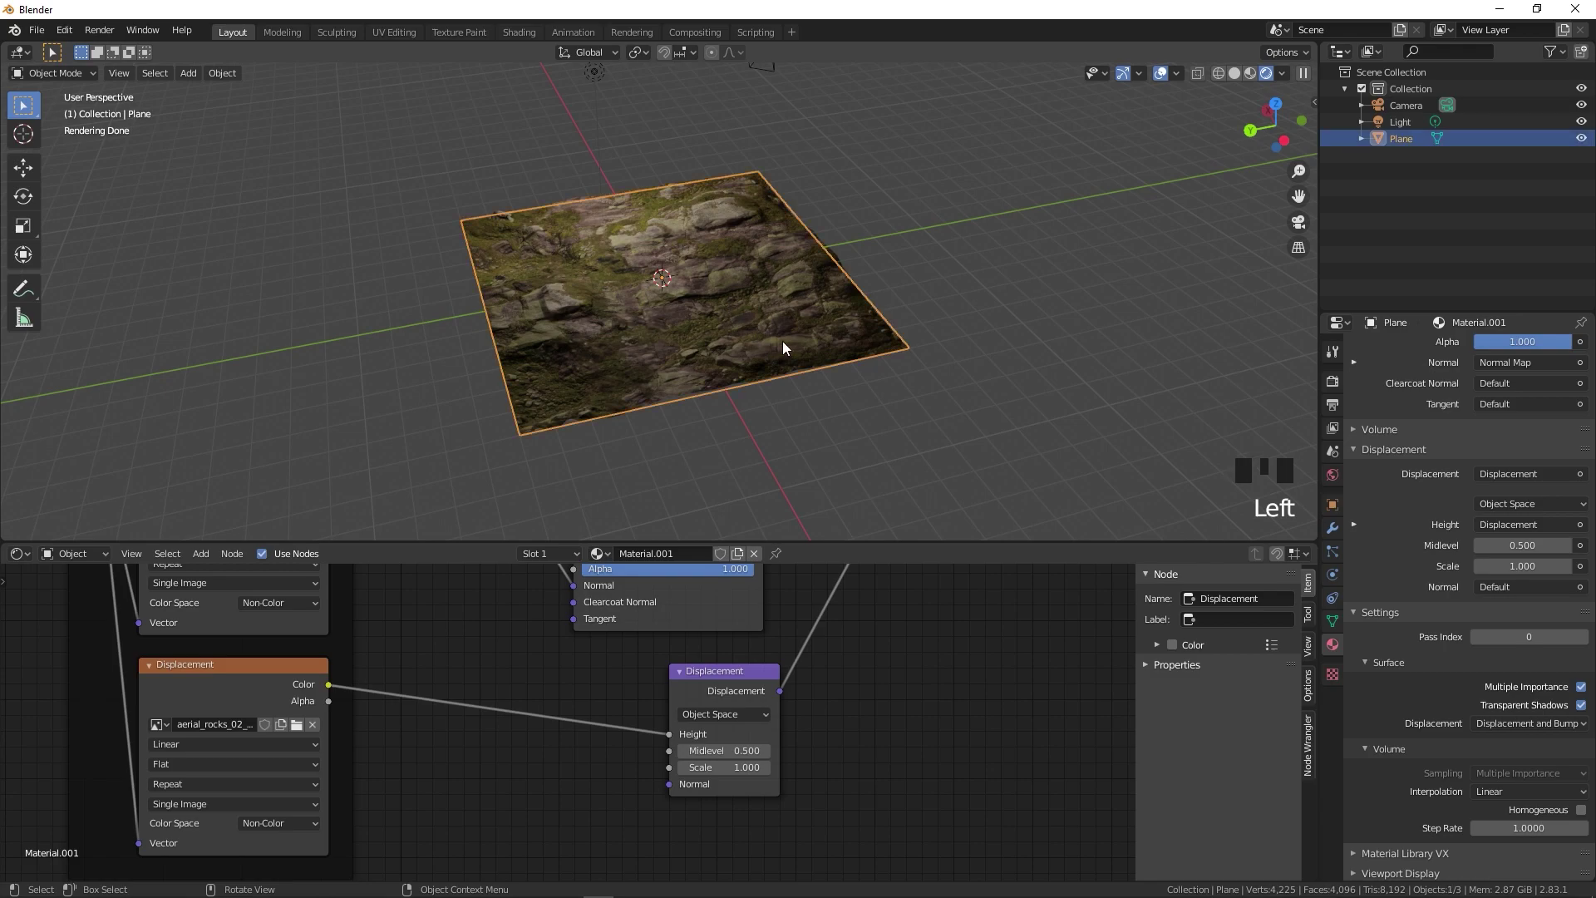
key("s")
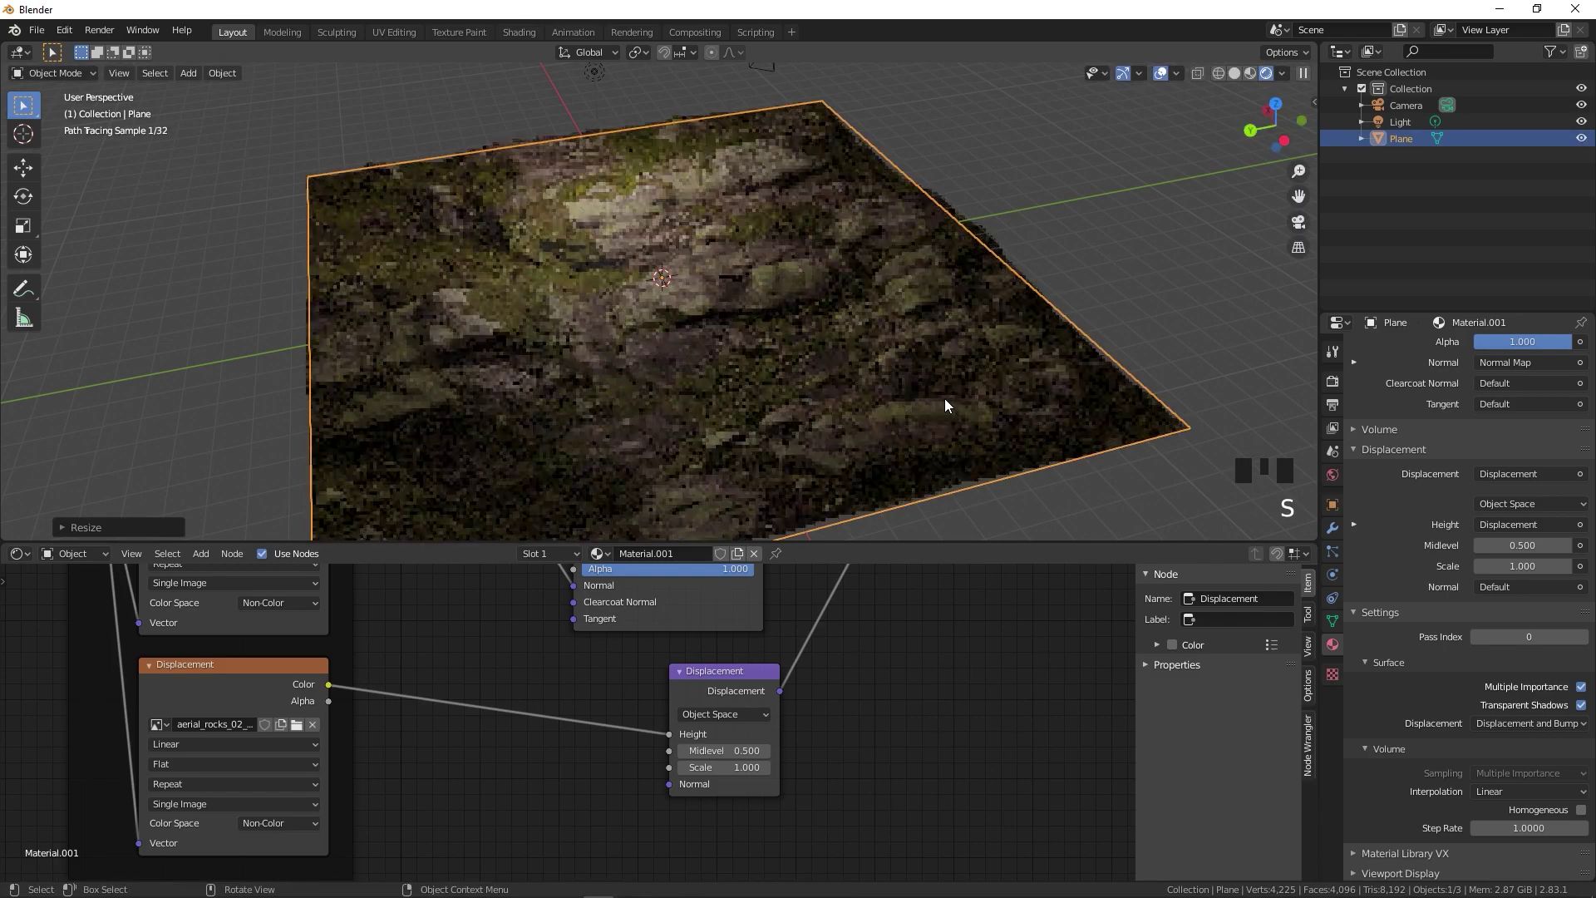
left_click(944, 405)
key("ctrl+a")
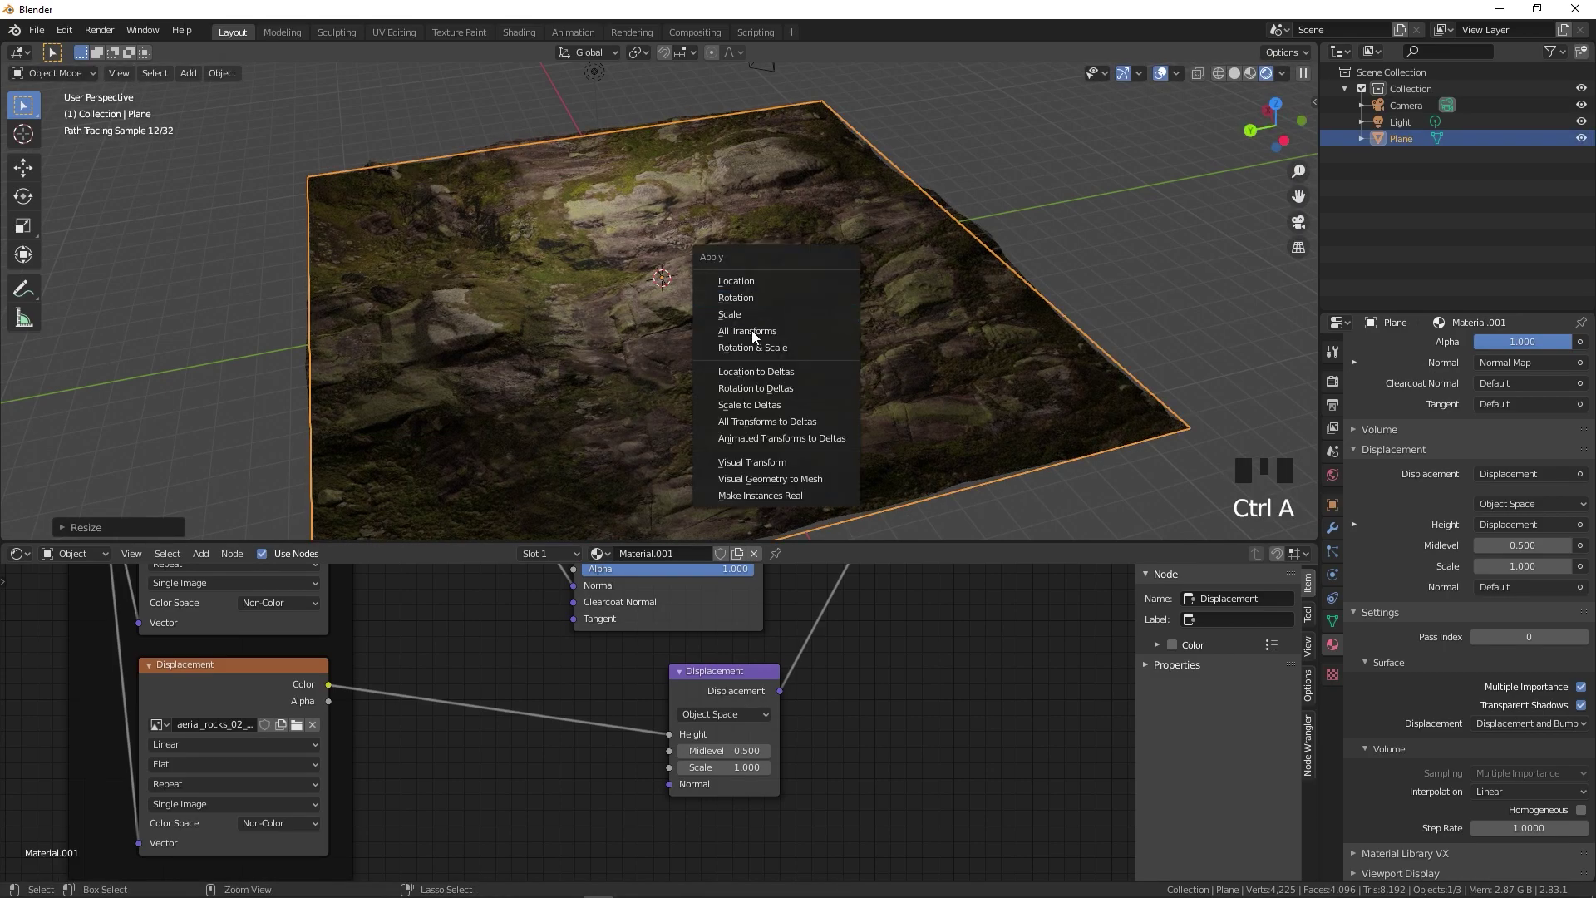
left_click(731, 314)
Raise the Displacement node's Scale to 2.100, viewing from a low angle.
middle_click_drag(717, 371, 671, 404)
scroll(793, 343, "down", 4)
left_click_drag(732, 767, 773, 767)
left_click(1061, 784)
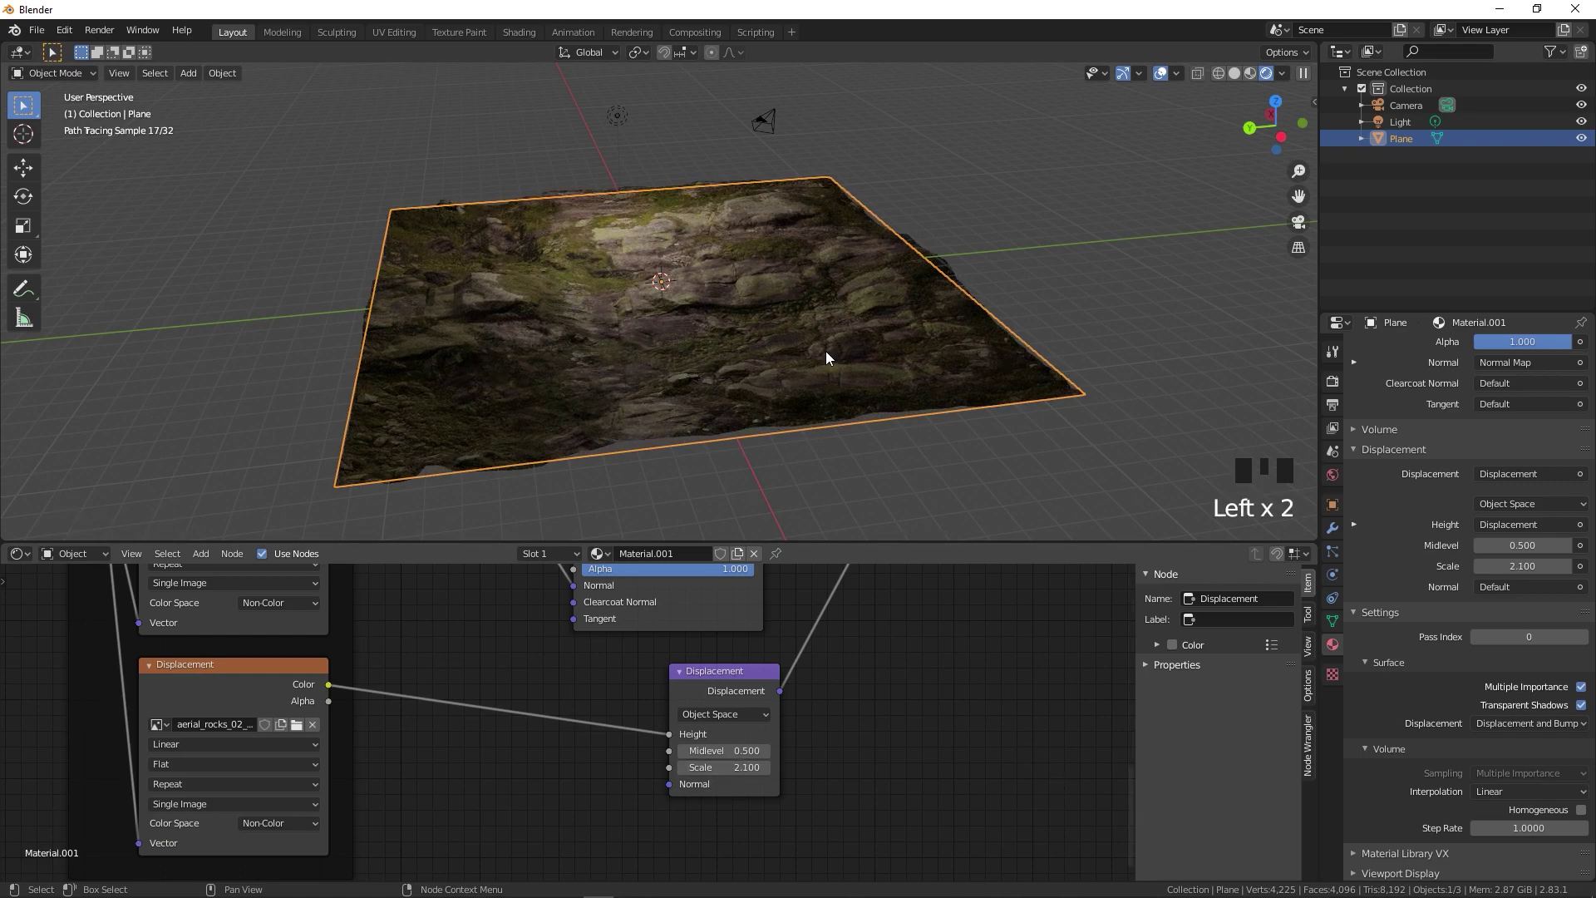
middle_click_drag(825, 351, 845, 297)
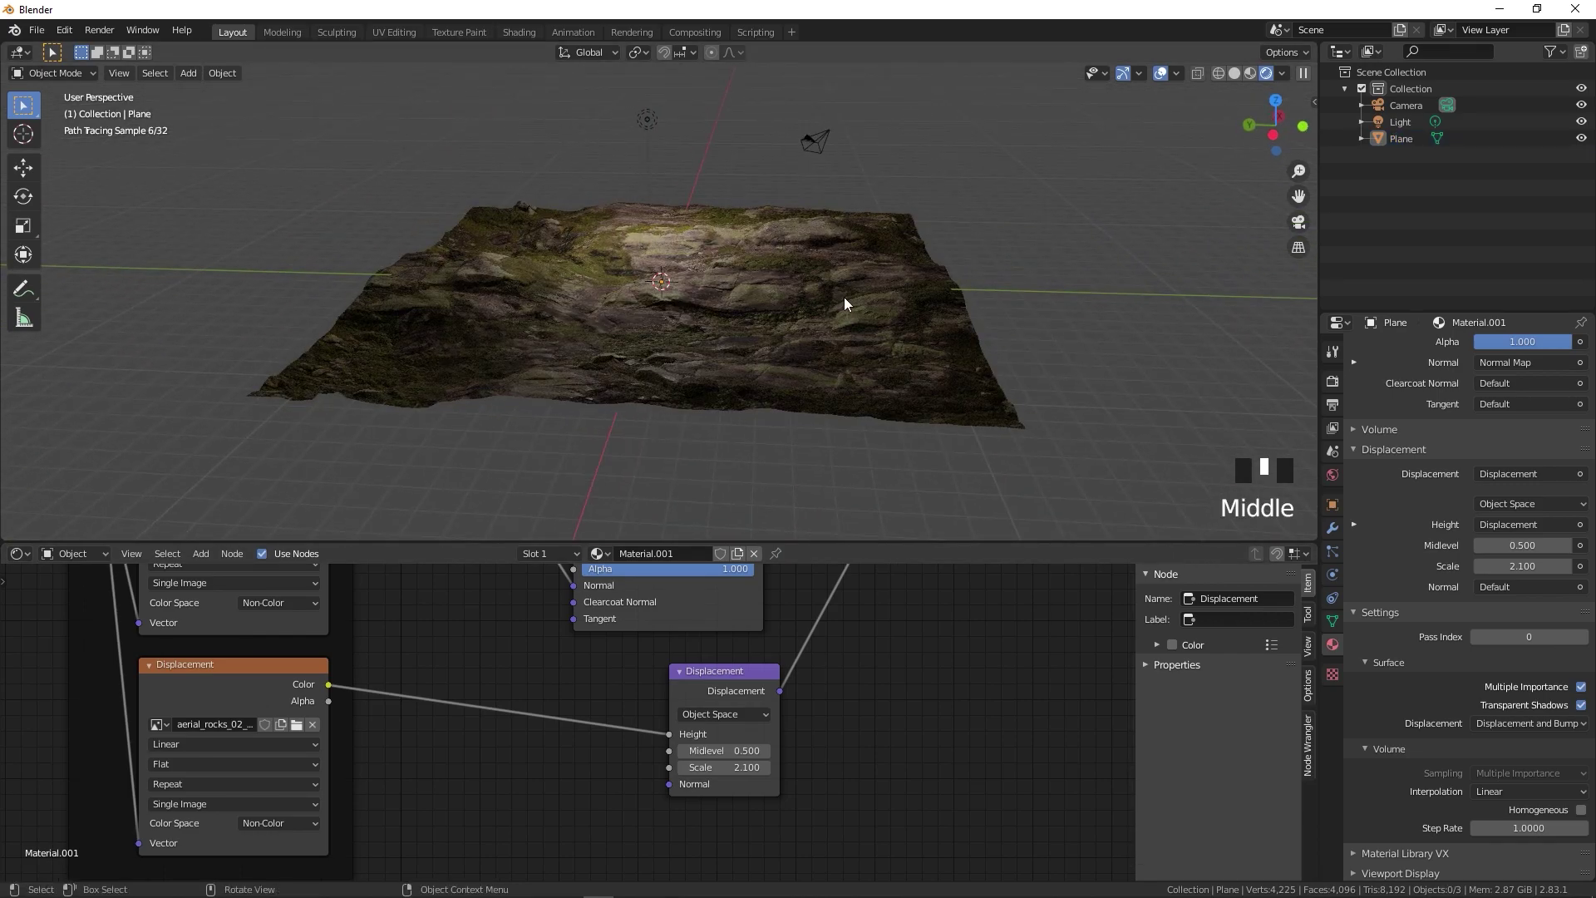
Make the world background colour black.
left_click(1333, 474)
left_click(1493, 448)
left_click_drag(1561, 310, 1559, 331)
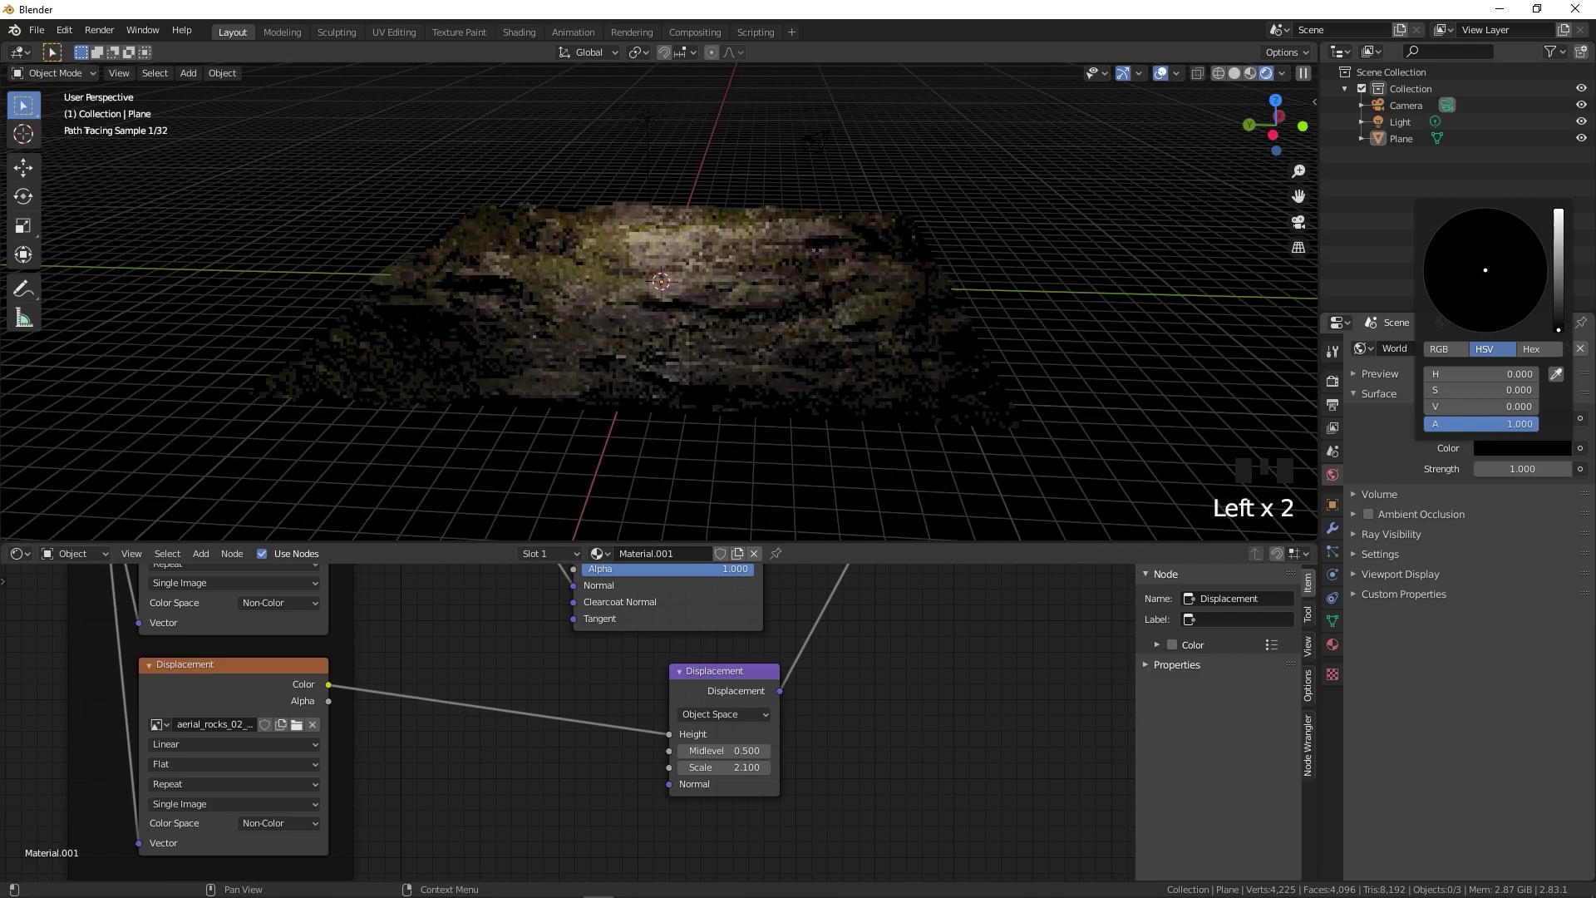
Delete the old light and add an Area light raised along Z above the ground.
left_click(645, 118)
key("x")
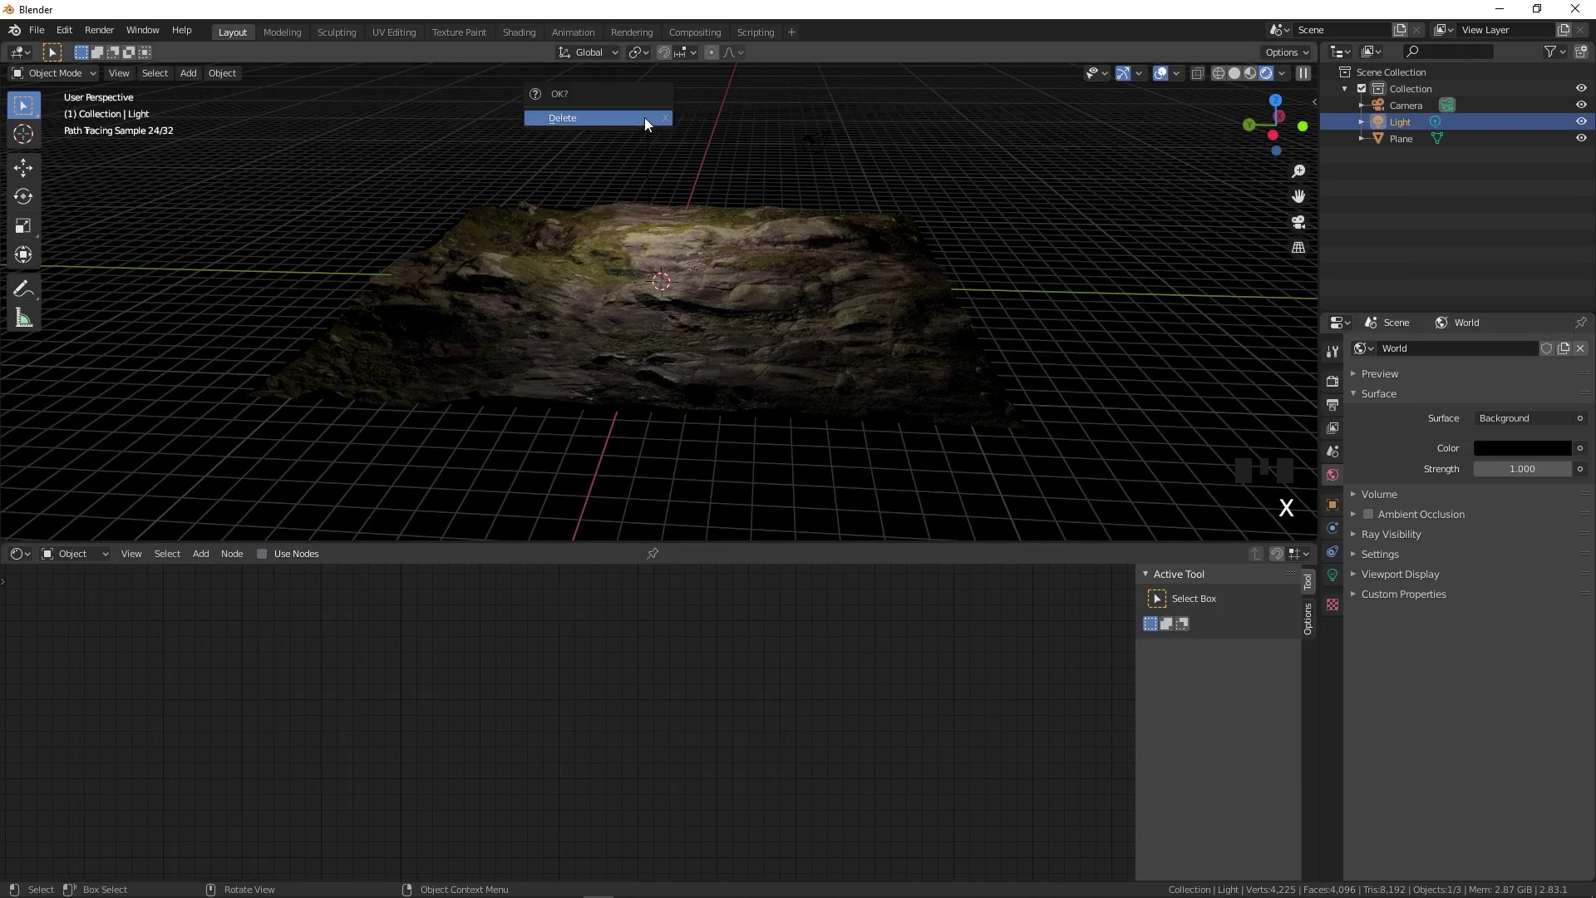
left_click(645, 117)
key("shift+a")
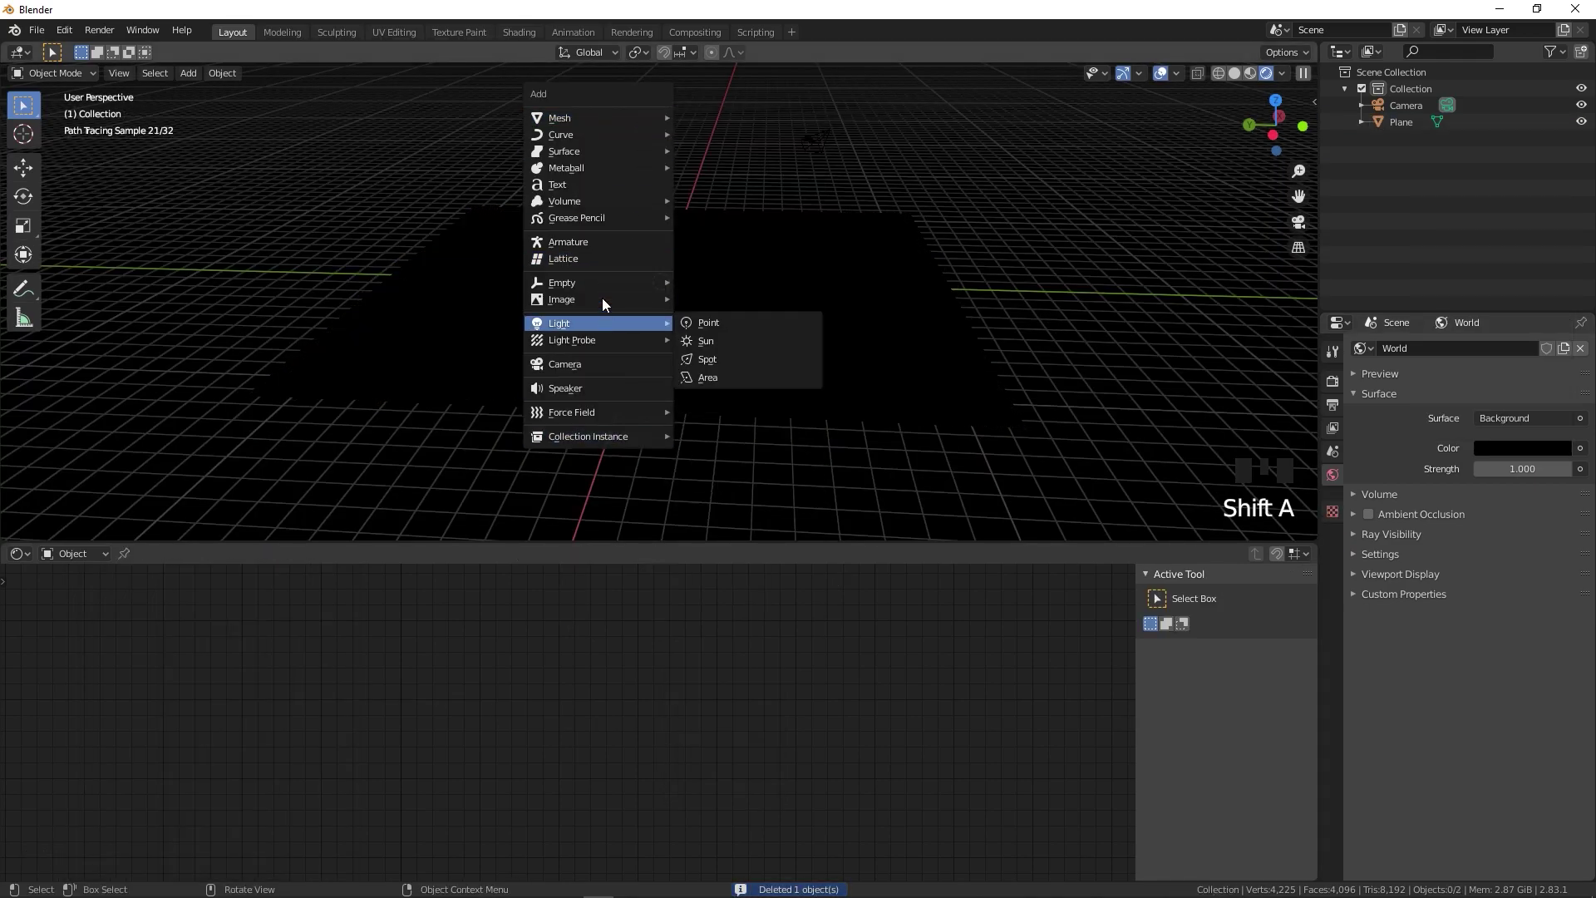
mouse_move(602, 323)
left_click(708, 377)
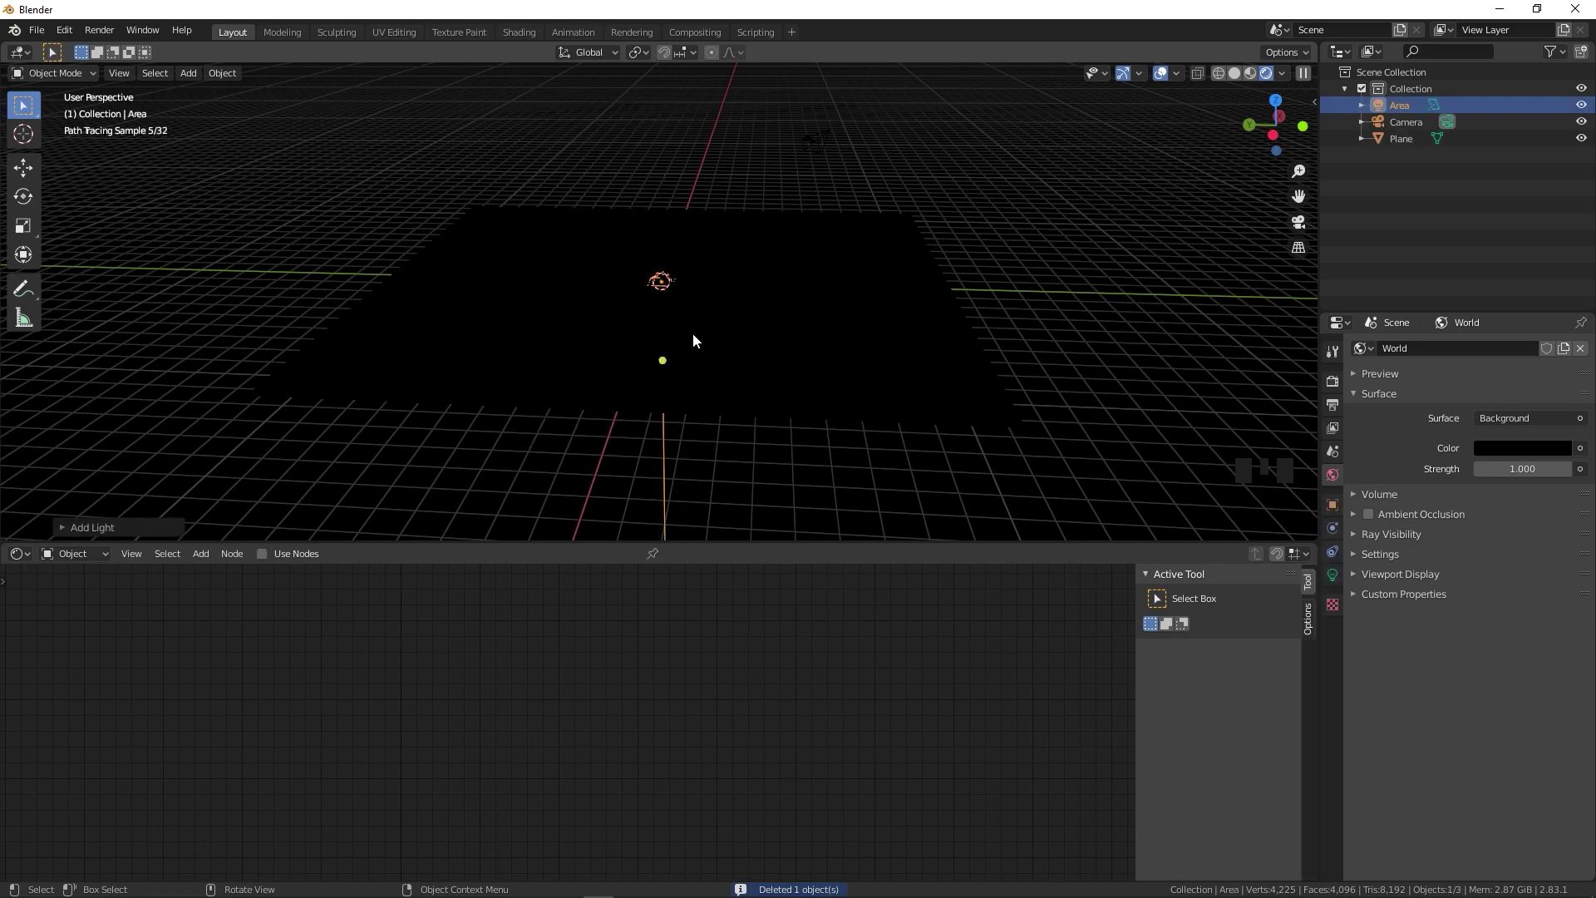
key("g")
key("z")
left_click(699, 246)
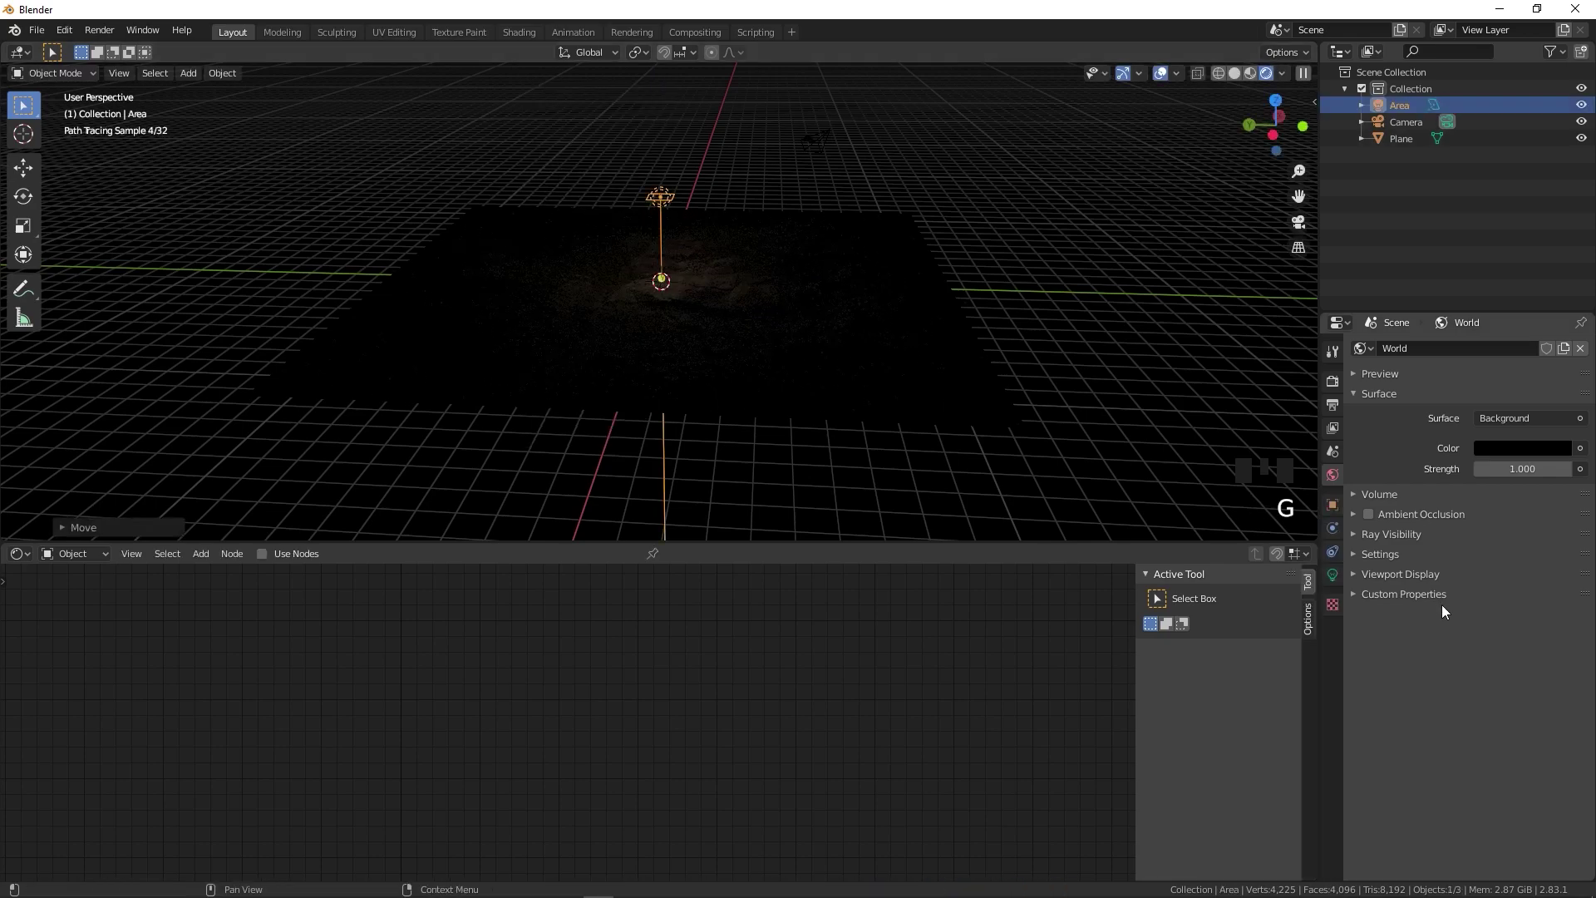
Set the Area light's power to 500 W and hide the viewport overlays.
left_click(1332, 575)
left_click(1504, 458)
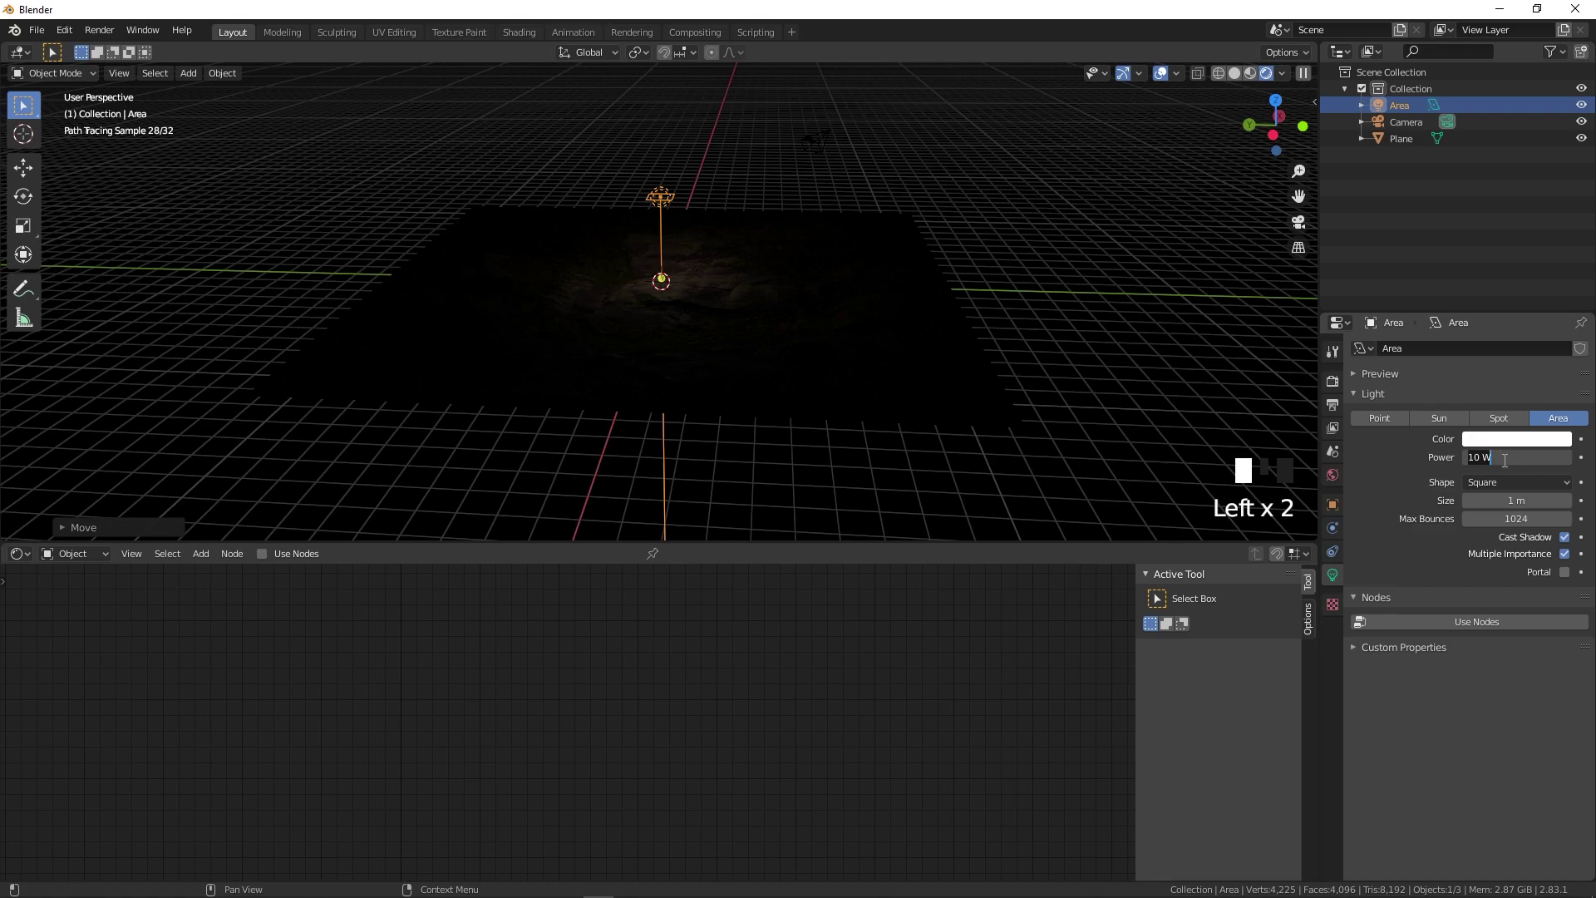
type("0")
key("Return")
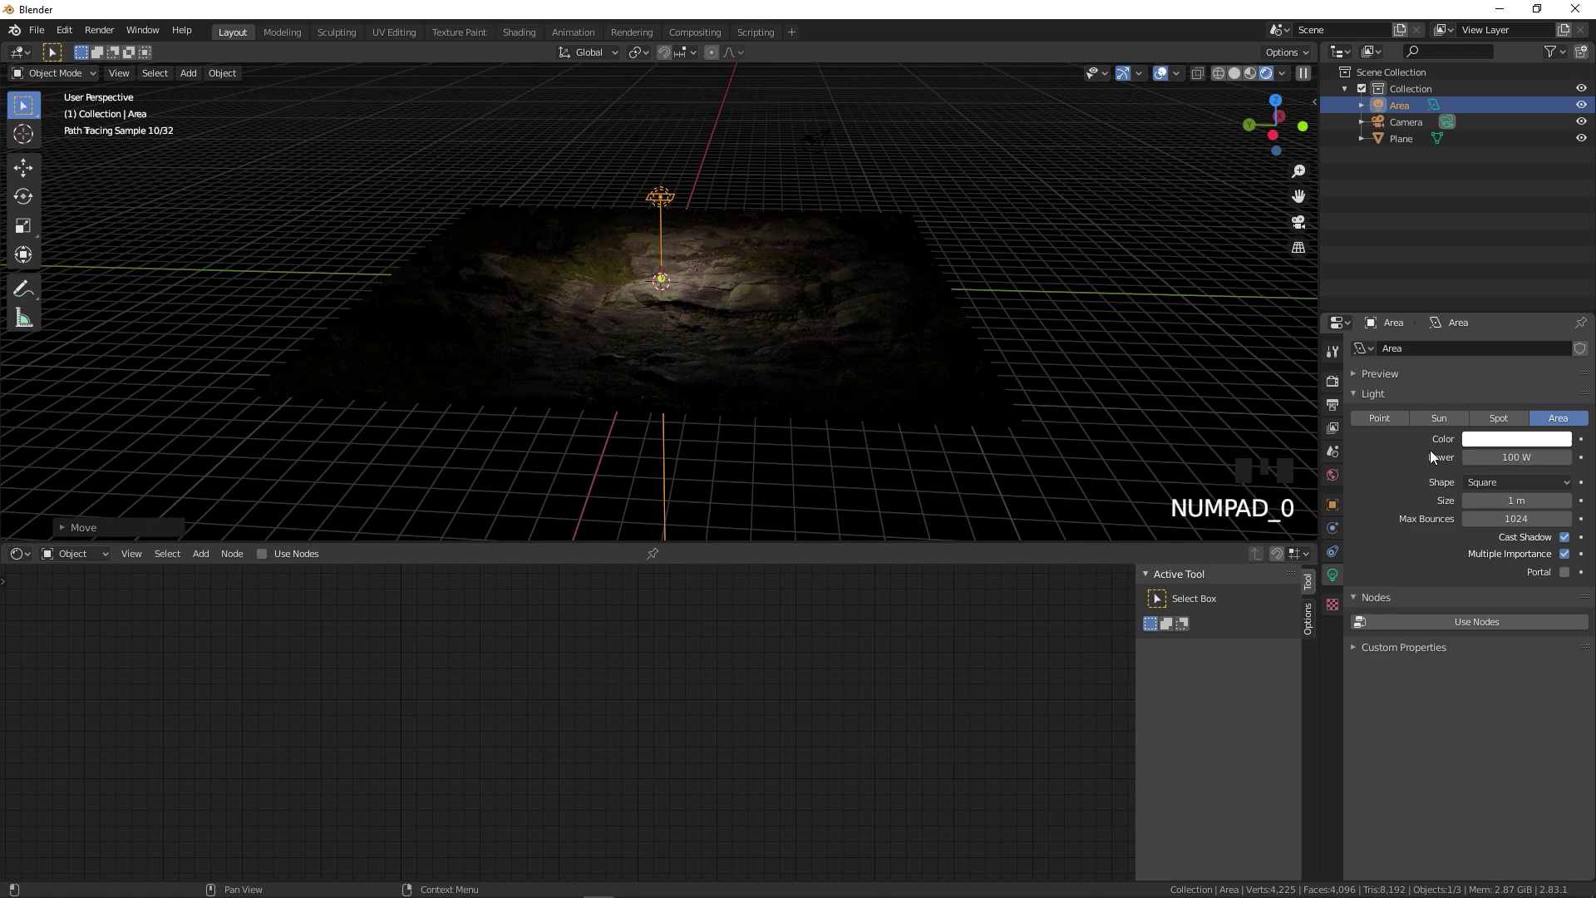
left_click(1528, 456)
type("500")
key("Return")
left_click(1171, 308)
left_click(1159, 74)
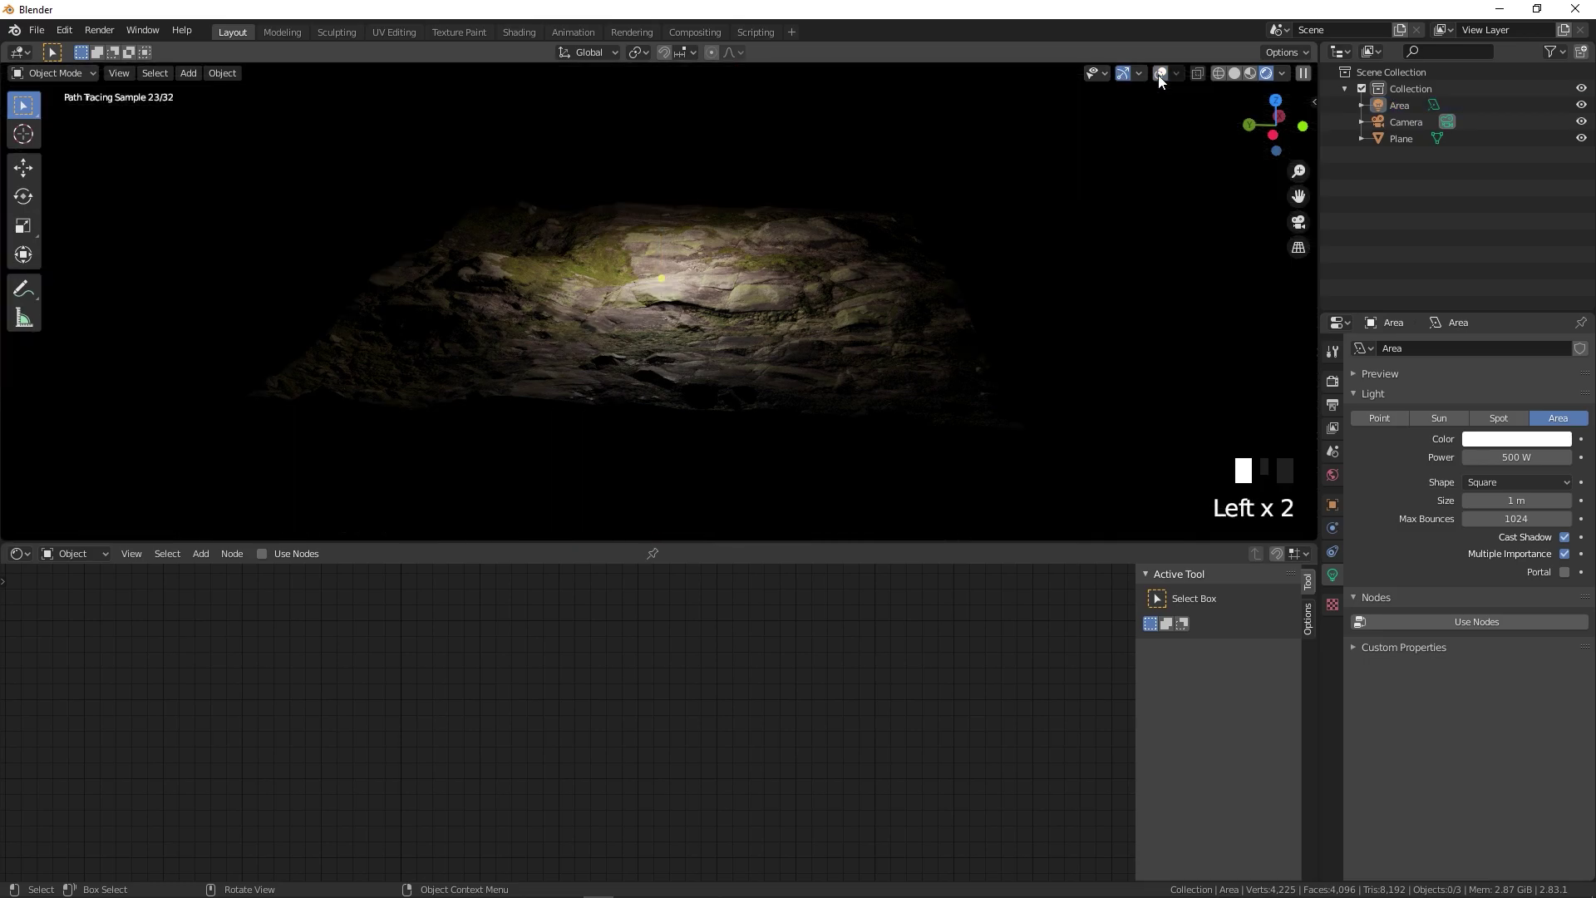
Select the plane and frame its aerial_rocks_02 Textures frame and Principled BSDF in the Shader Editor.
scroll(937, 183, "up", 4)
middle_click_drag(914, 219, 945, 318)
middle_click_drag(944, 318, 971, 338)
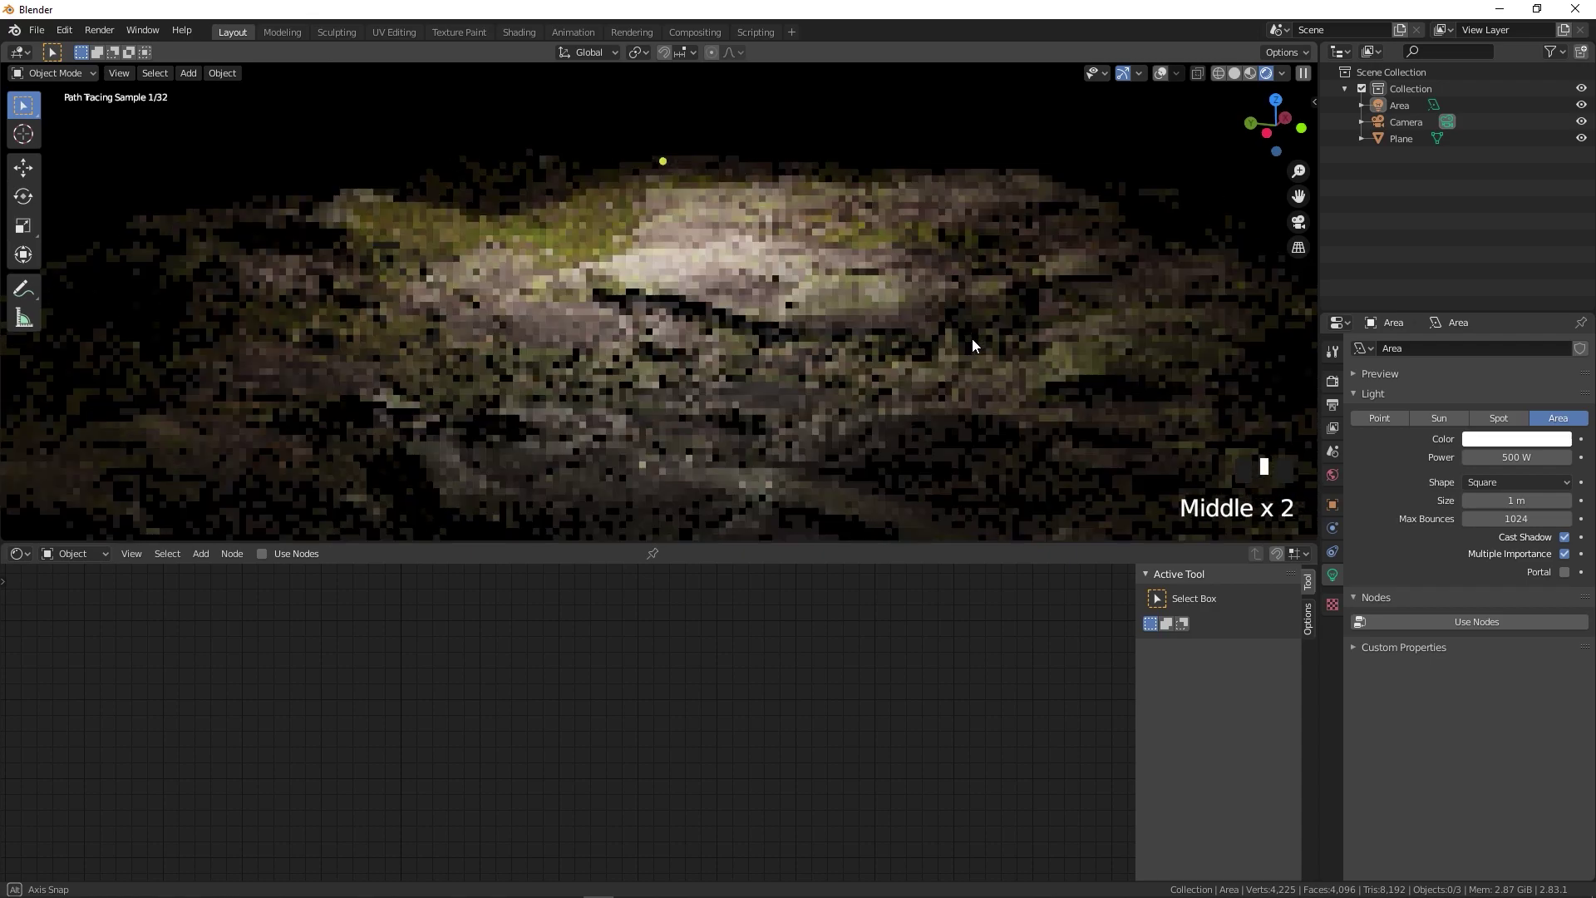
scroll(875, 335, "up", 2)
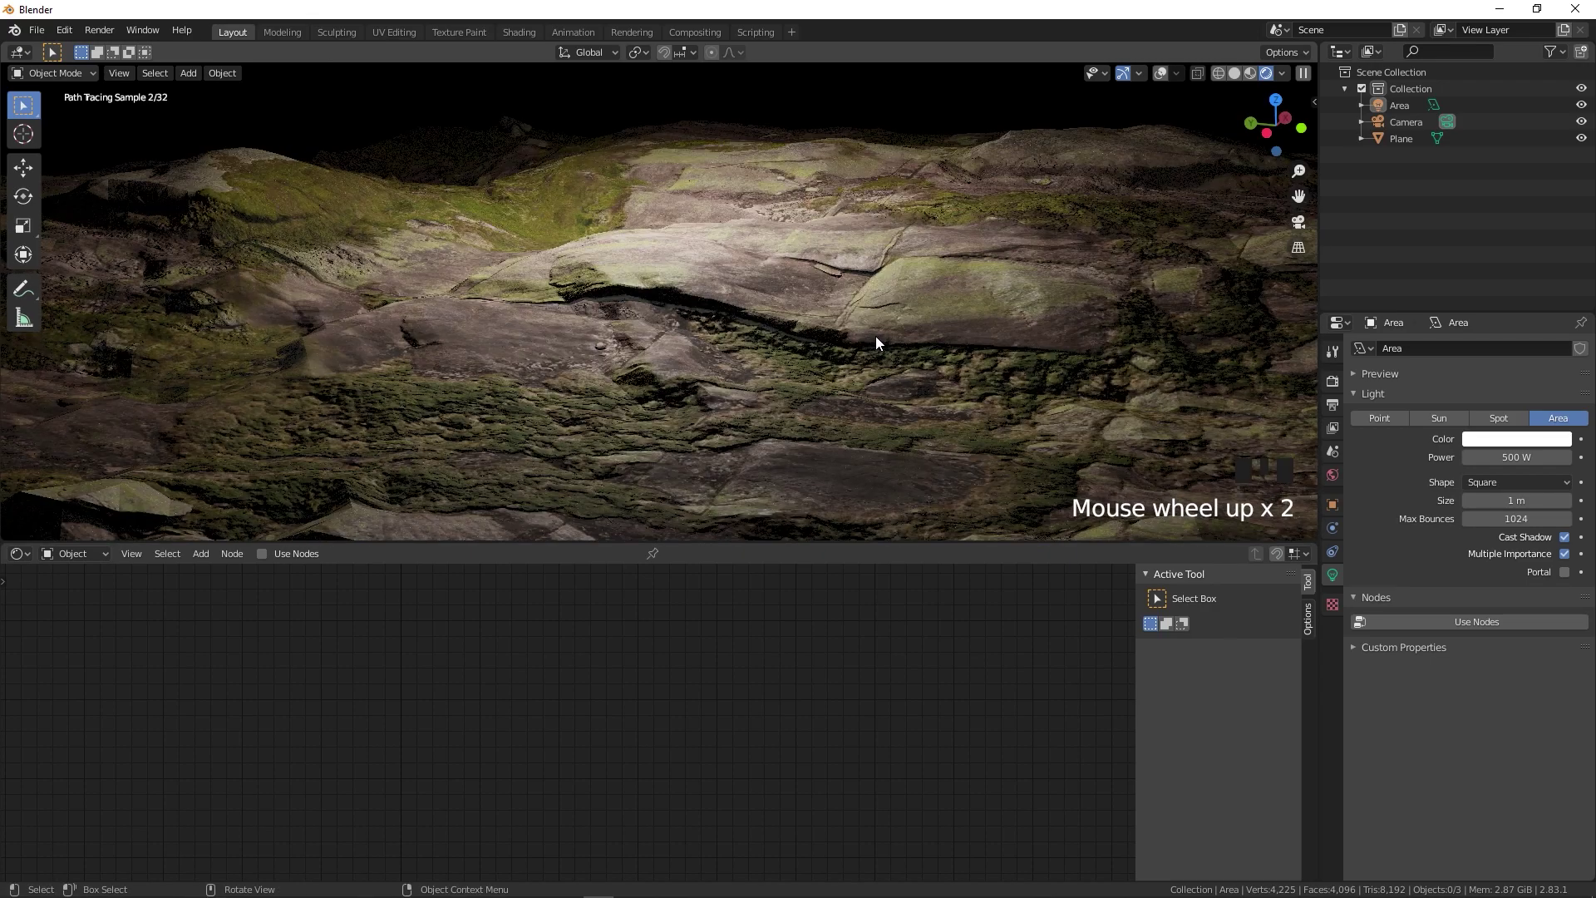
scroll(875, 336, "down", 1)
left_click(731, 343)
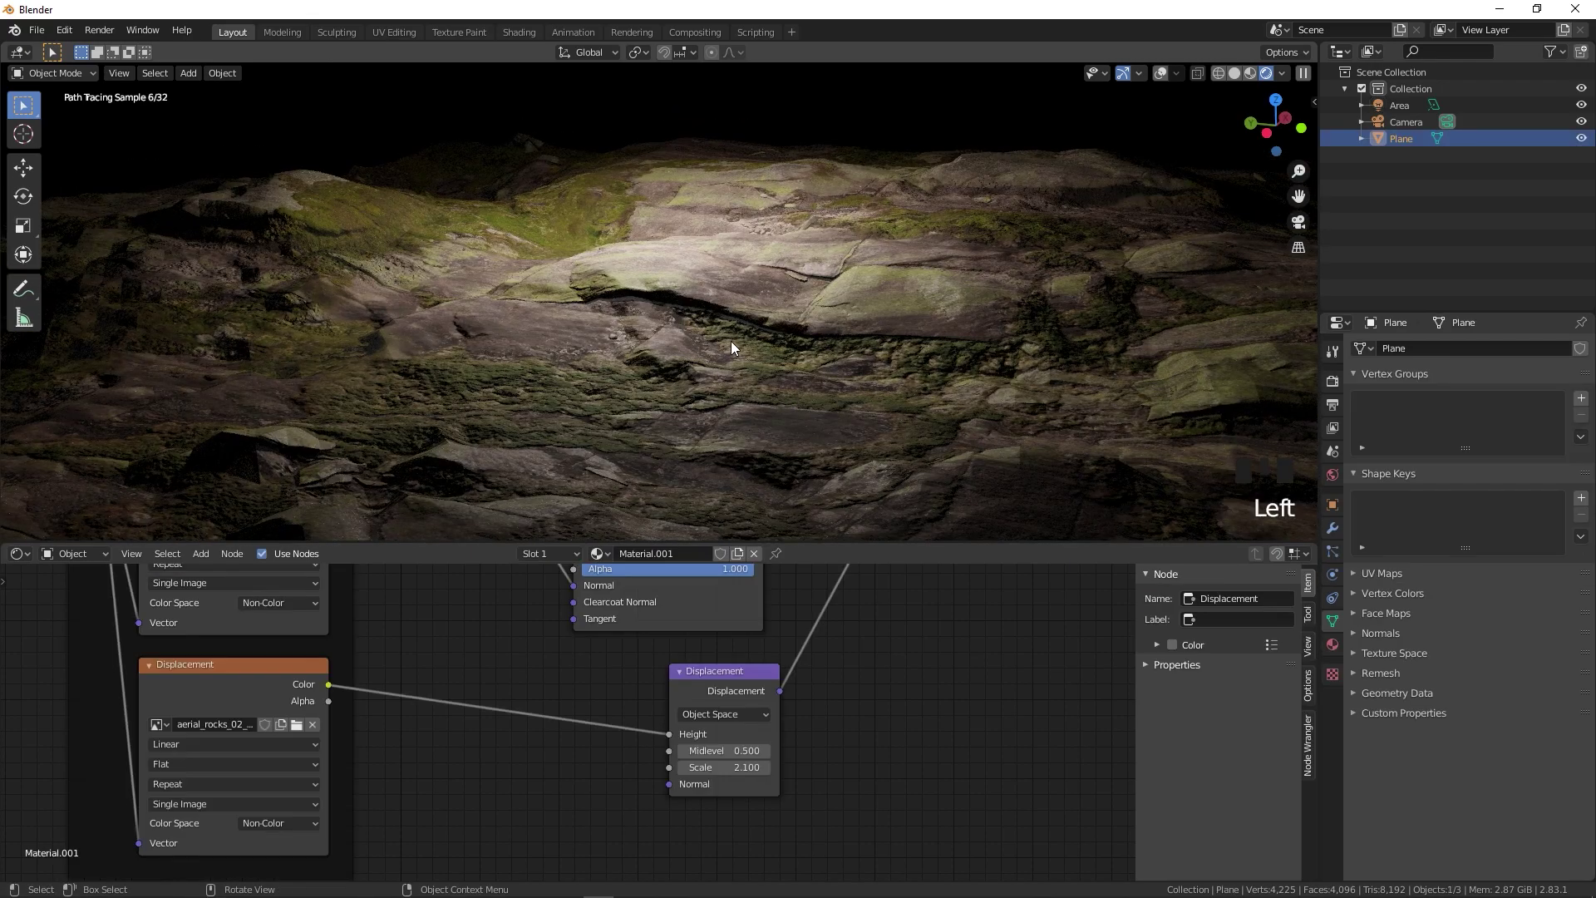
scroll(509, 732, "down", 7)
middle_click_drag(505, 721, 553, 715, "shift")
scroll(591, 645, "up", 4)
scroll(540, 653, "up", 1)
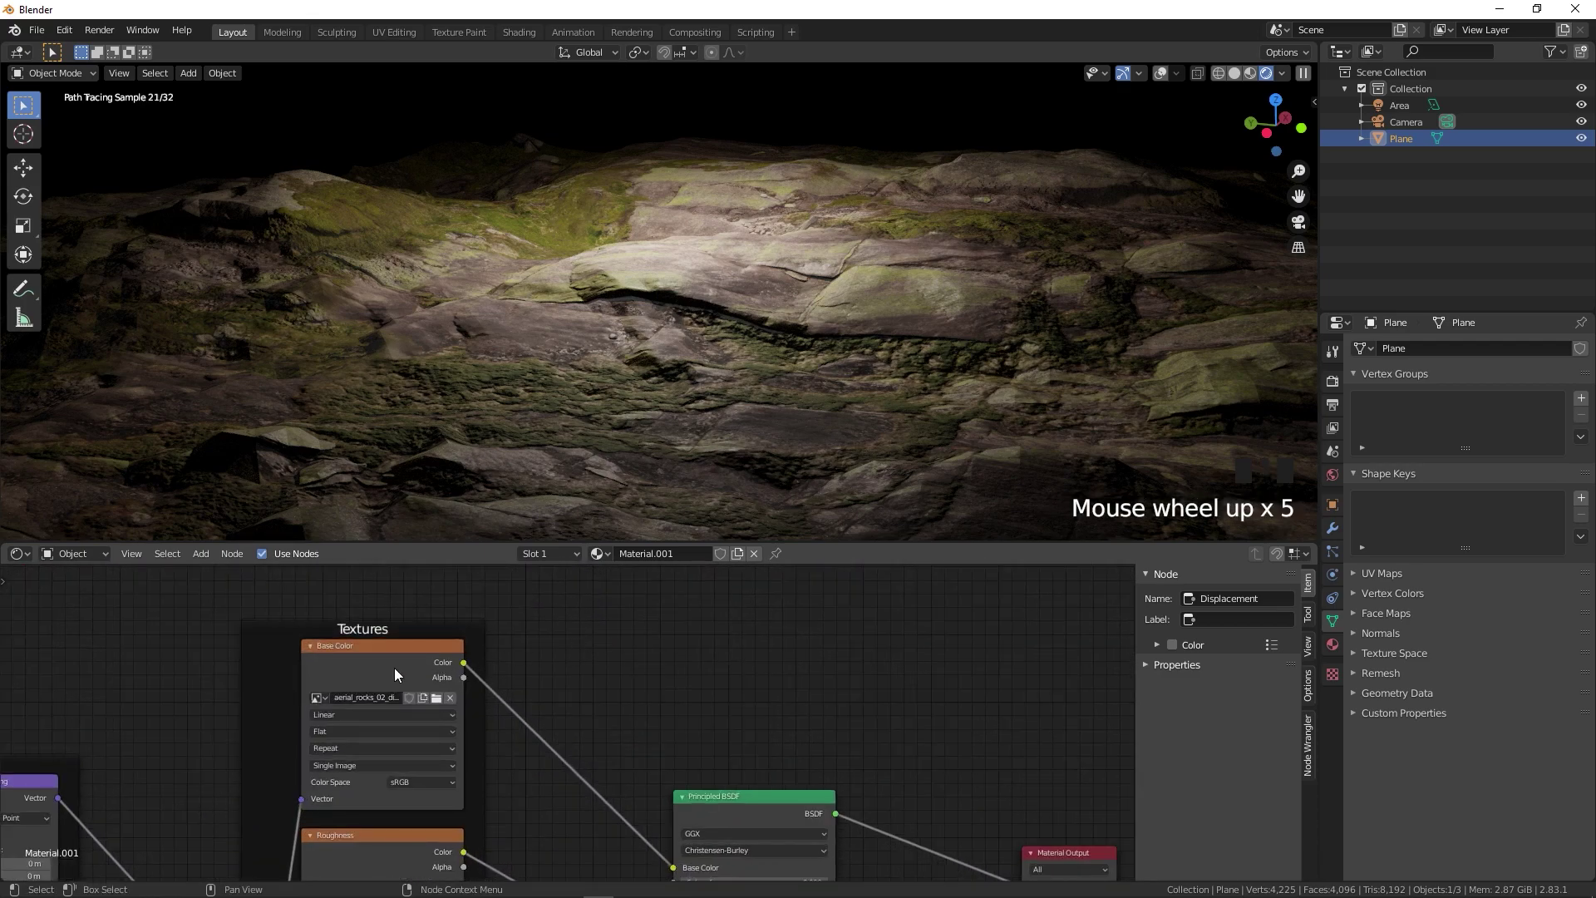
mouse_move(396, 675)
left_mouse_down()
mouse_move(334, 671)
mouse_move(384, 671)
left_mouse_up()
Add an Image Texture node loaded with aerial_rocks_02_diff_8k.jpg from the textures folder.
left_click(566, 642)
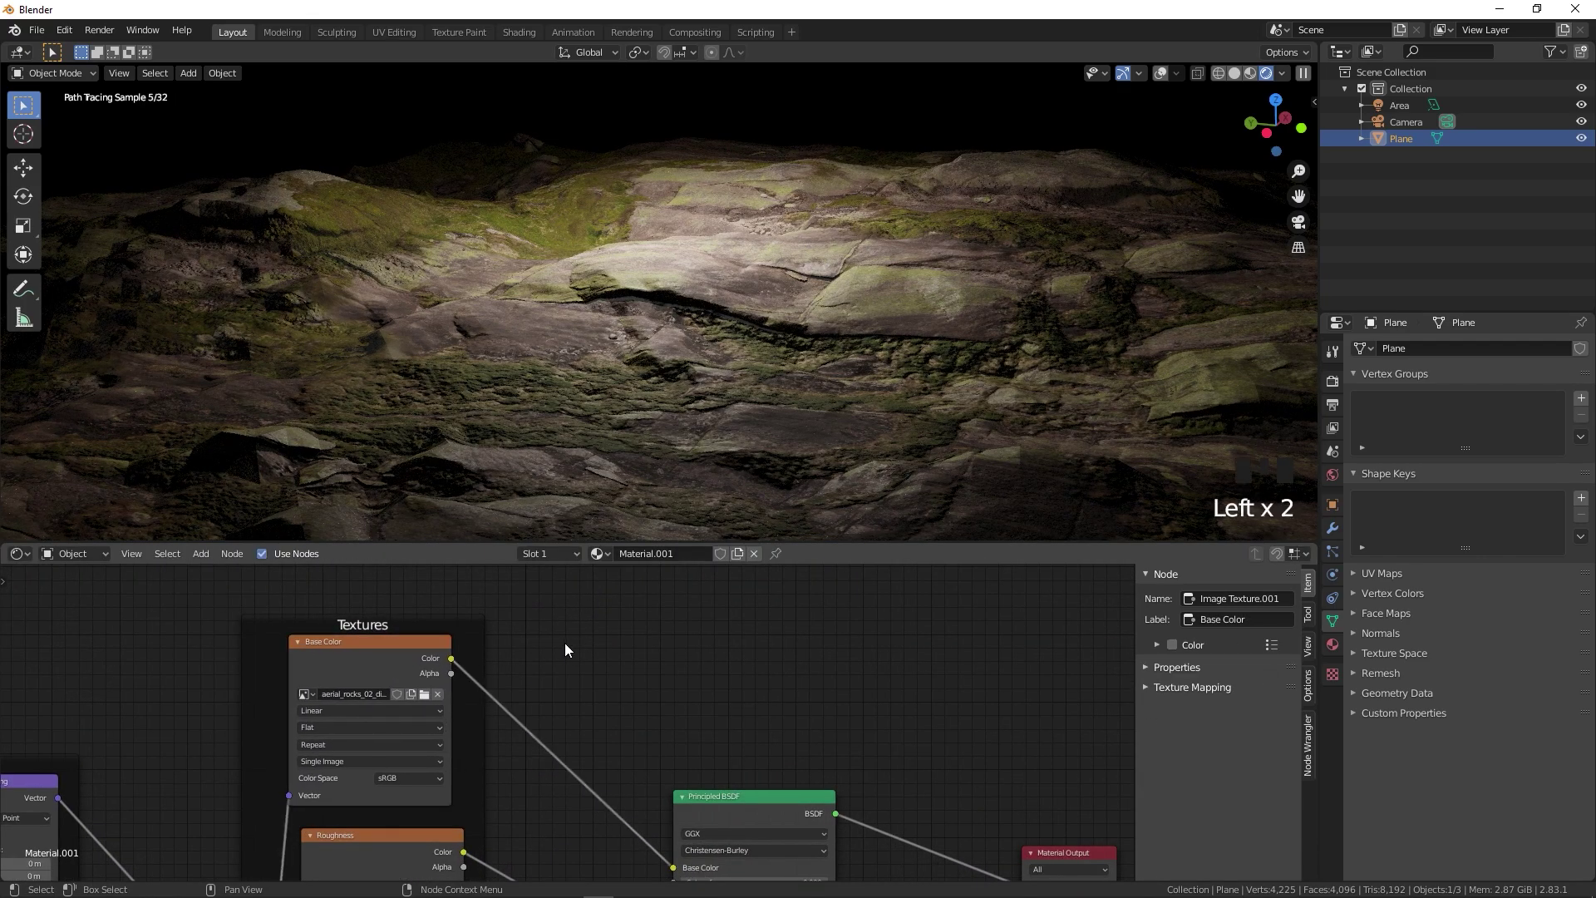
key("shift+a")
left_click(730, 645)
type("ima")
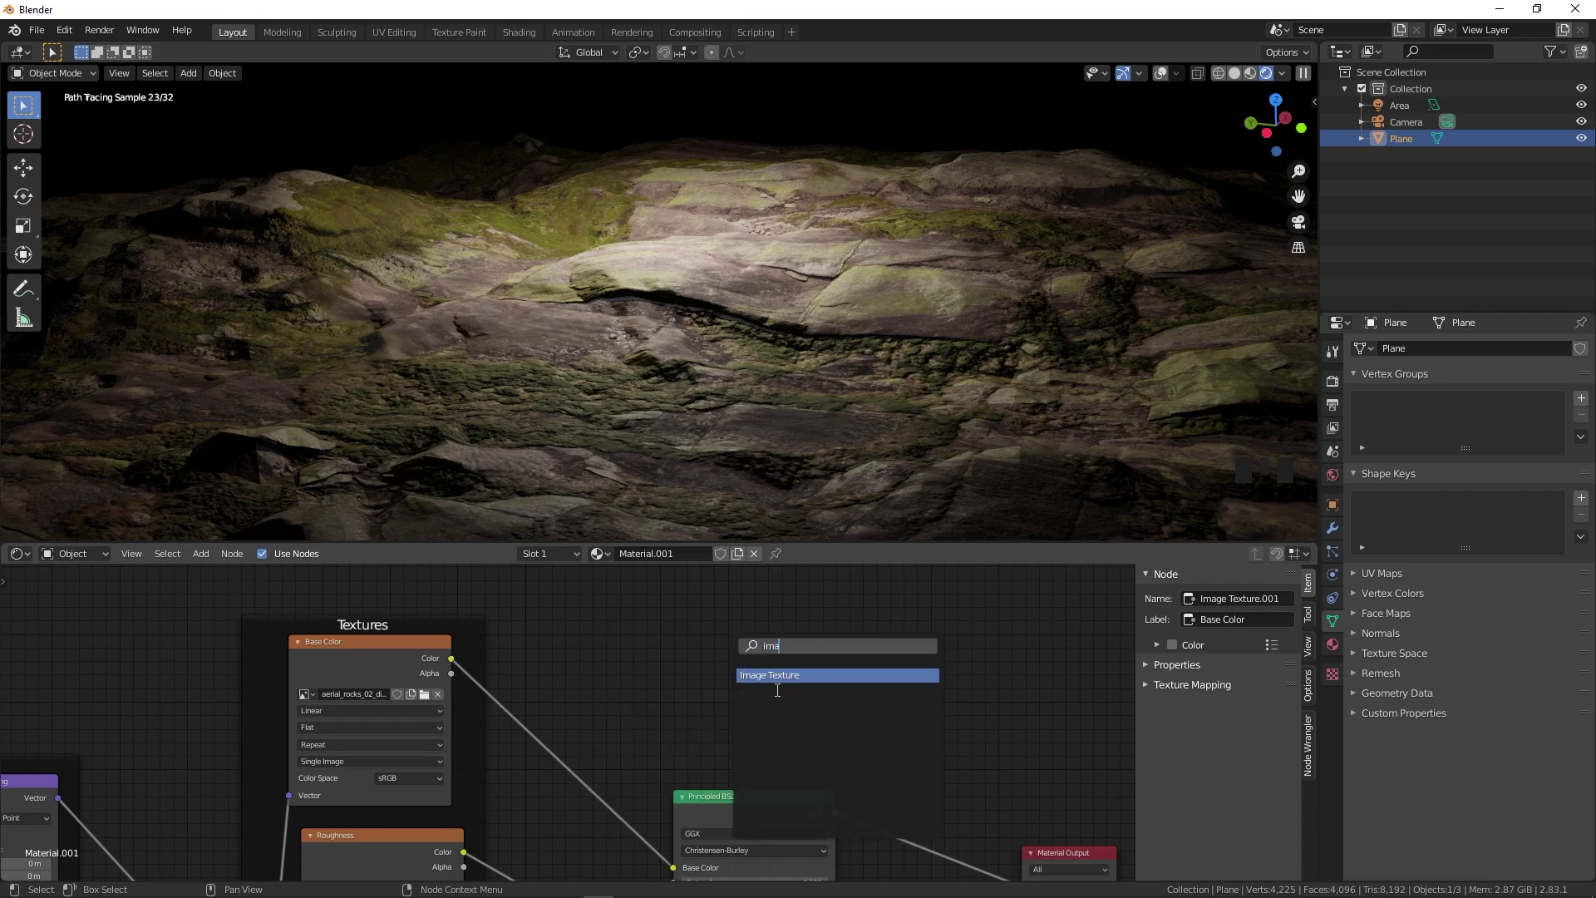
key("Return")
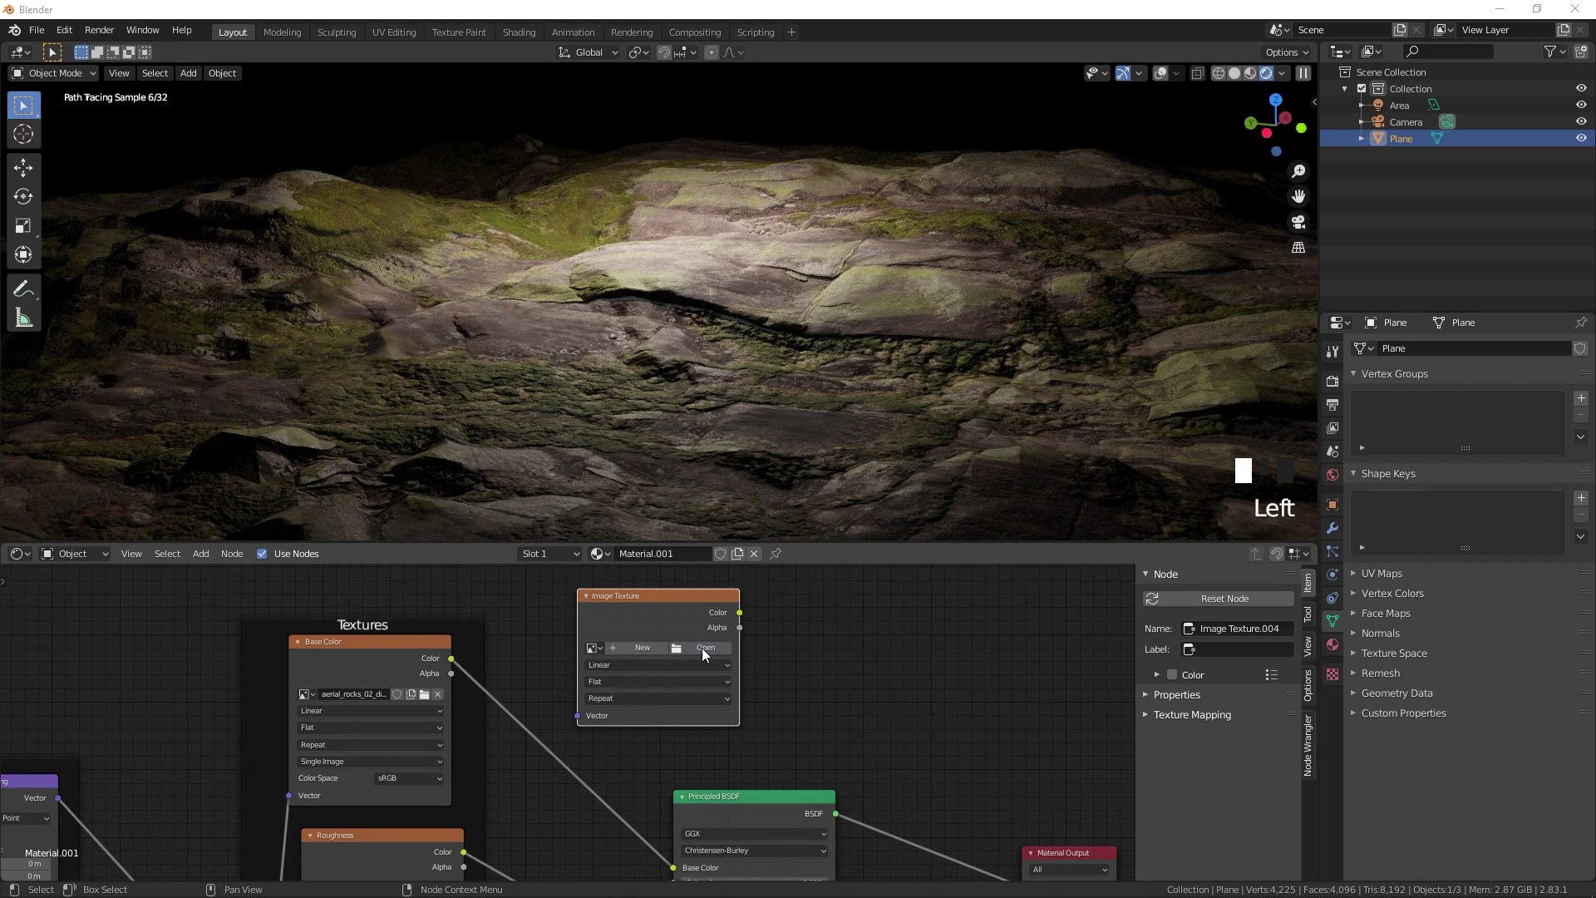
left_click(703, 648)
left_click(327, 548)
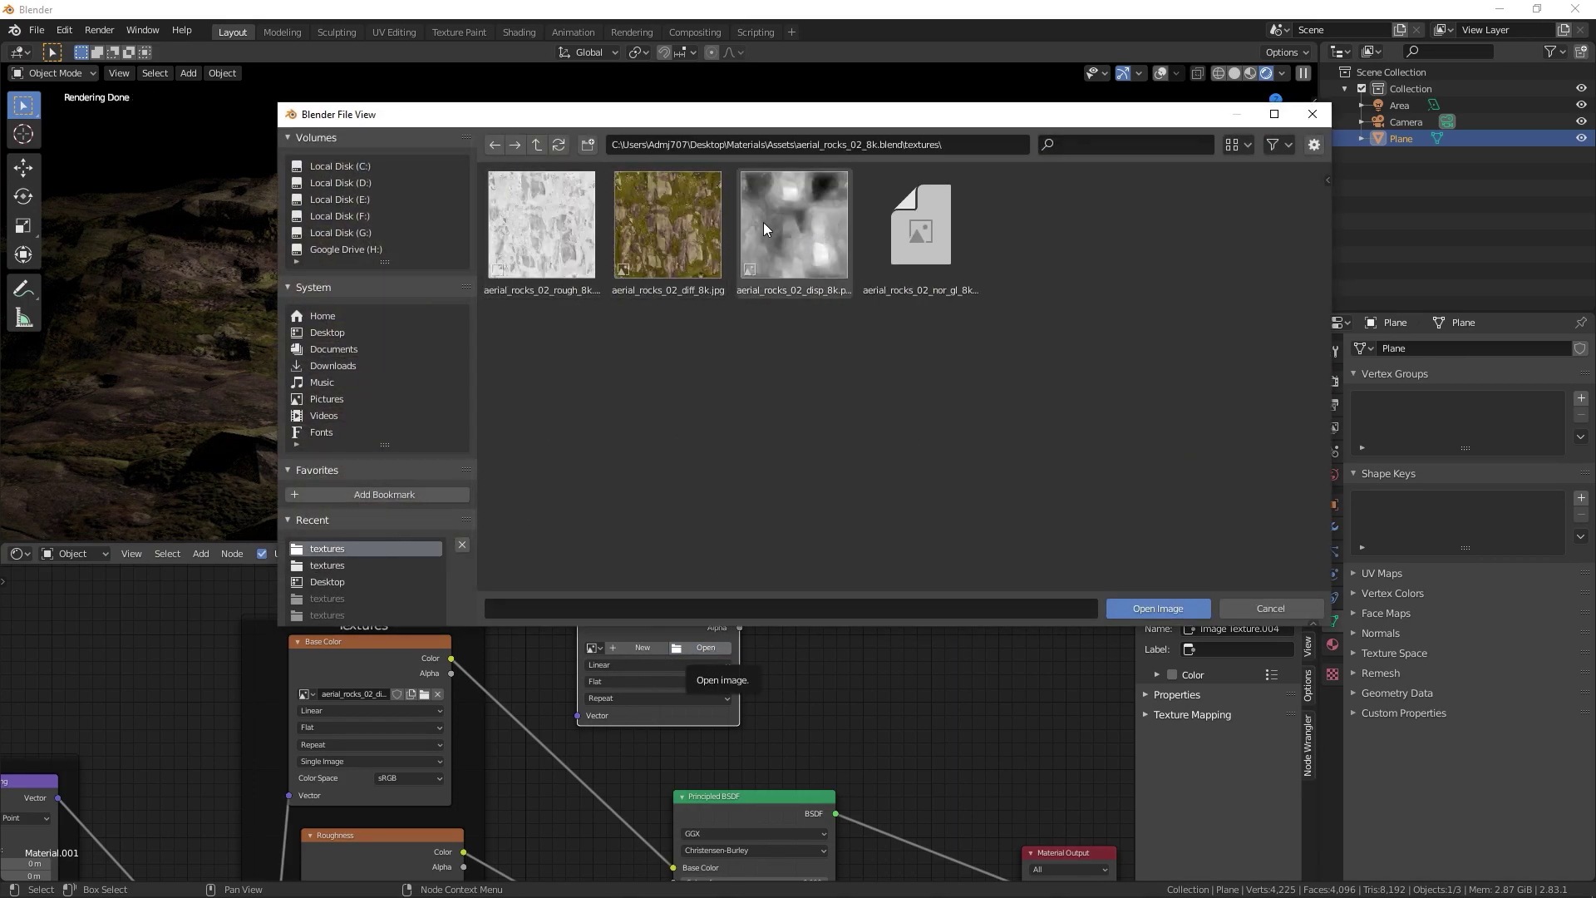
left_click(675, 212)
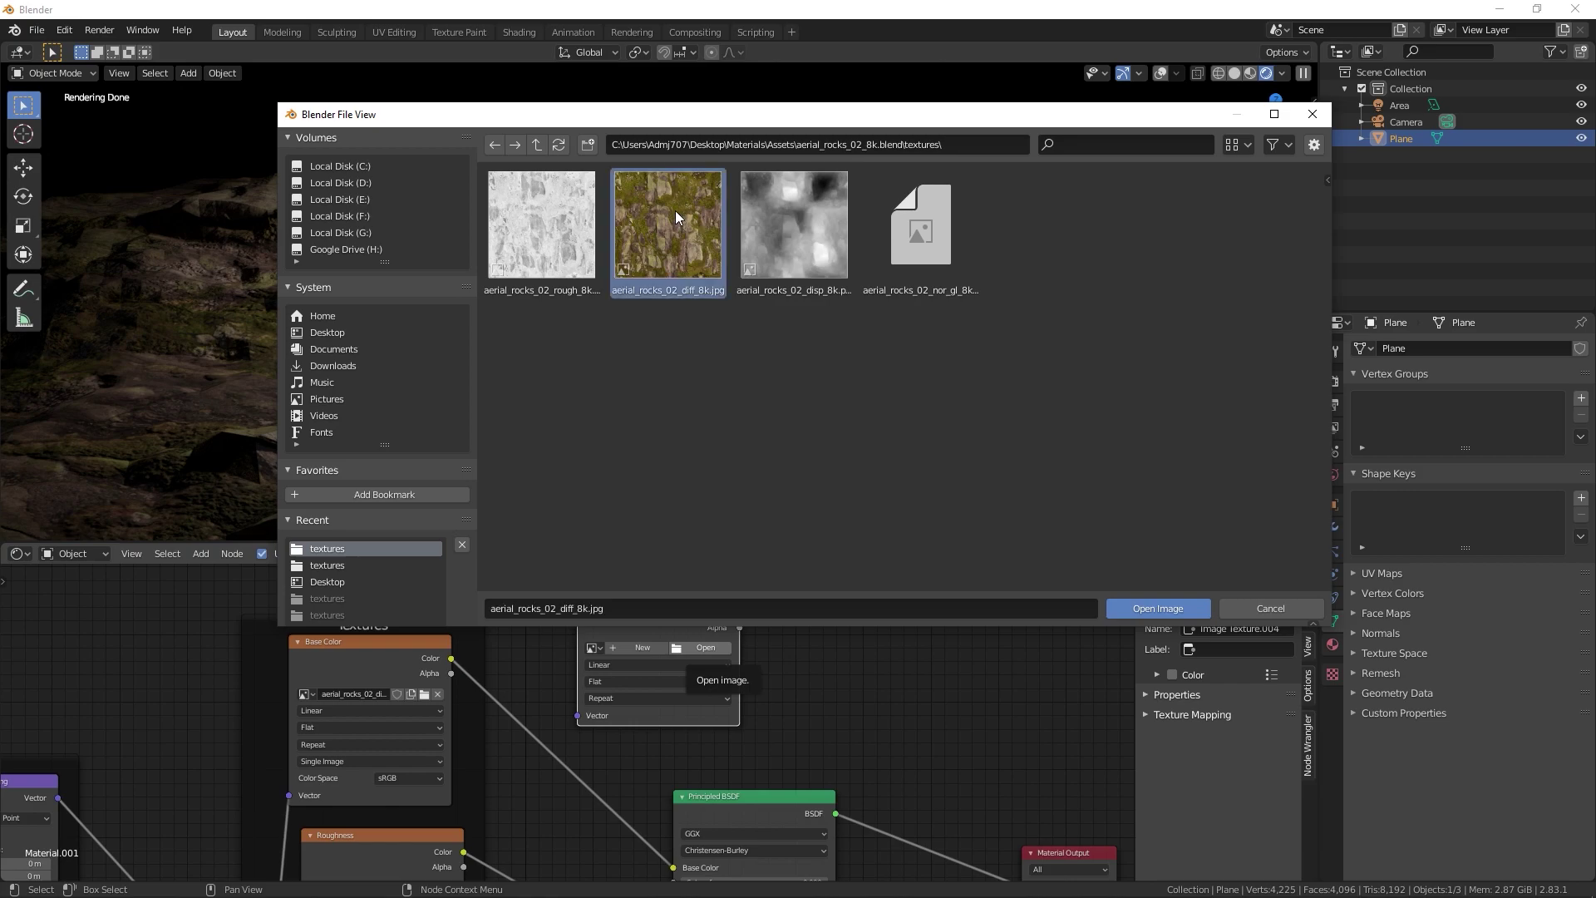
left_click(1136, 607)
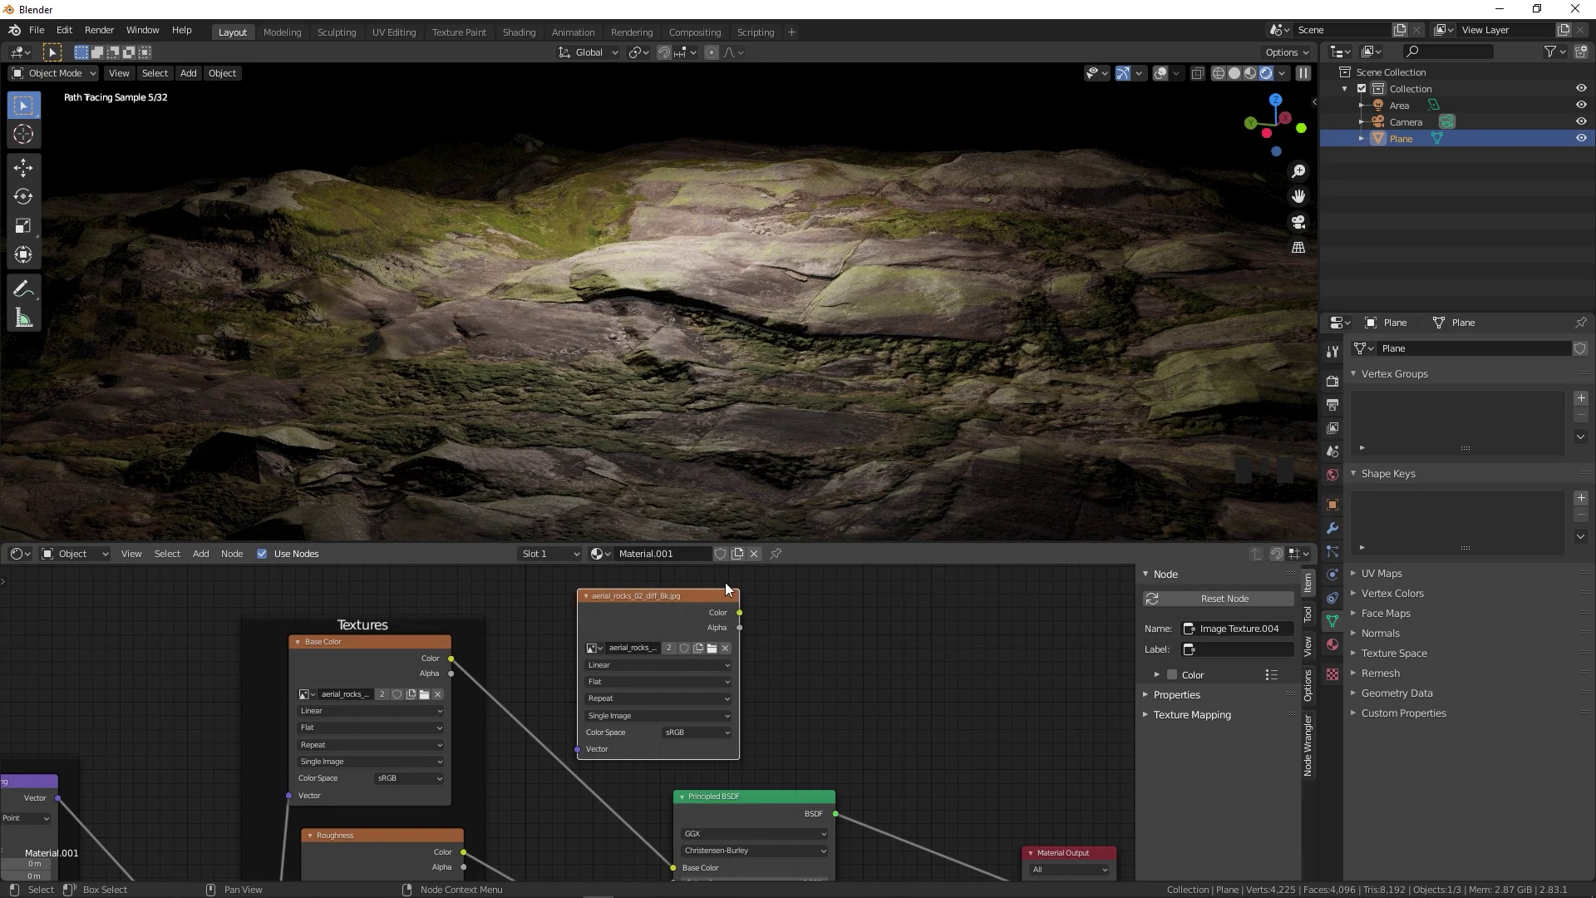
Link the new image's Color output to the Principled BSDF Base Color.
left_click_drag(753, 797, 891, 749)
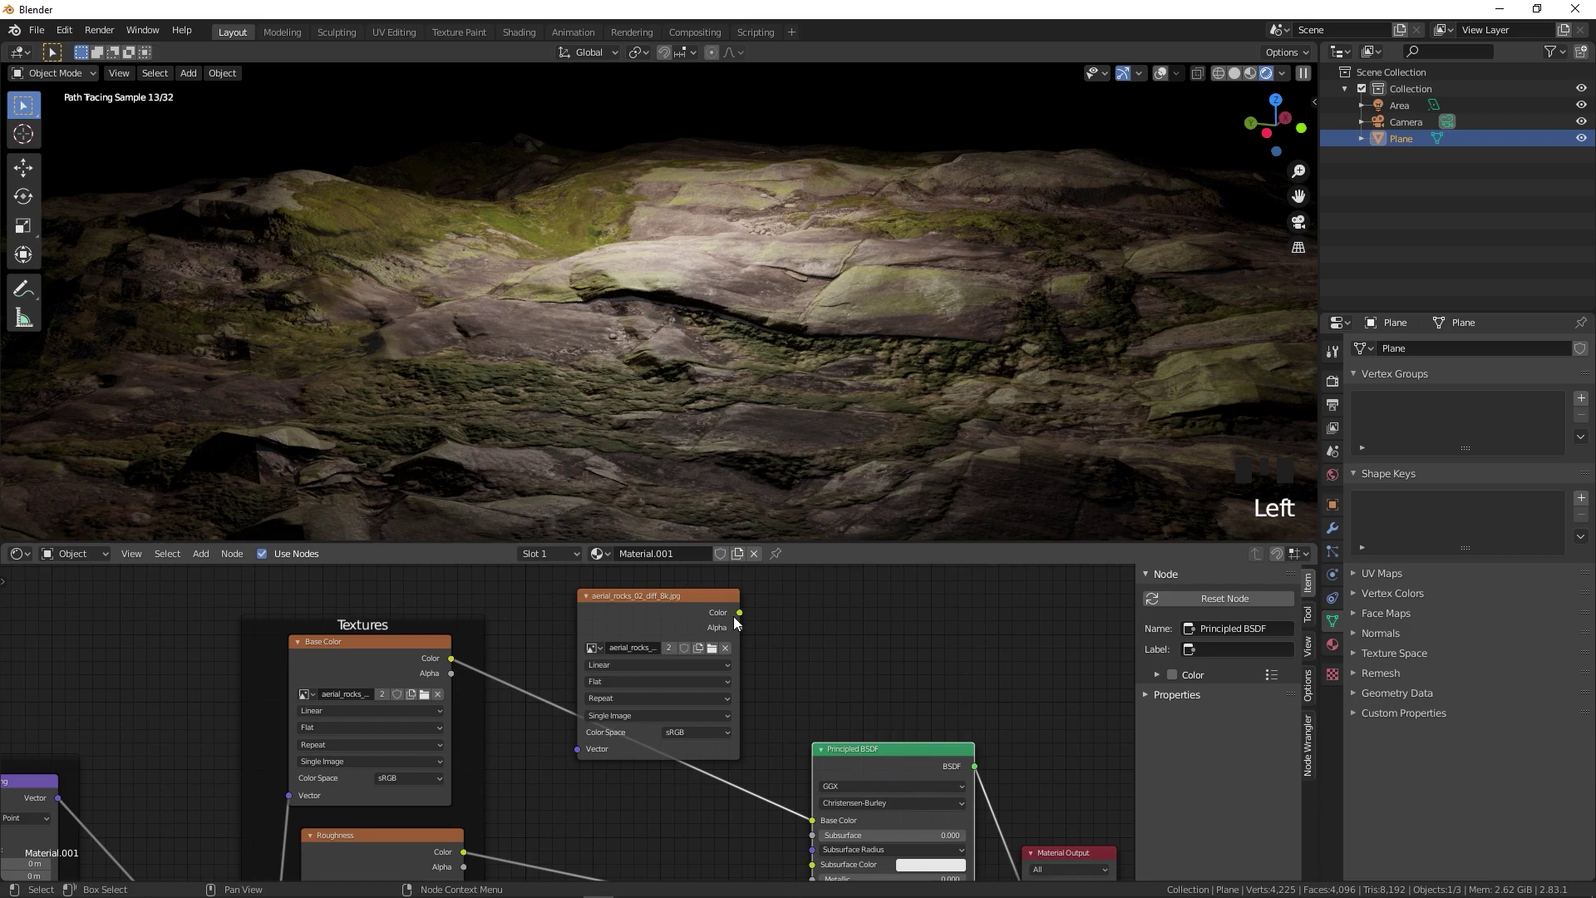
left_click_drag(742, 601, 800, 794)
left_click_drag(739, 612, 813, 820)
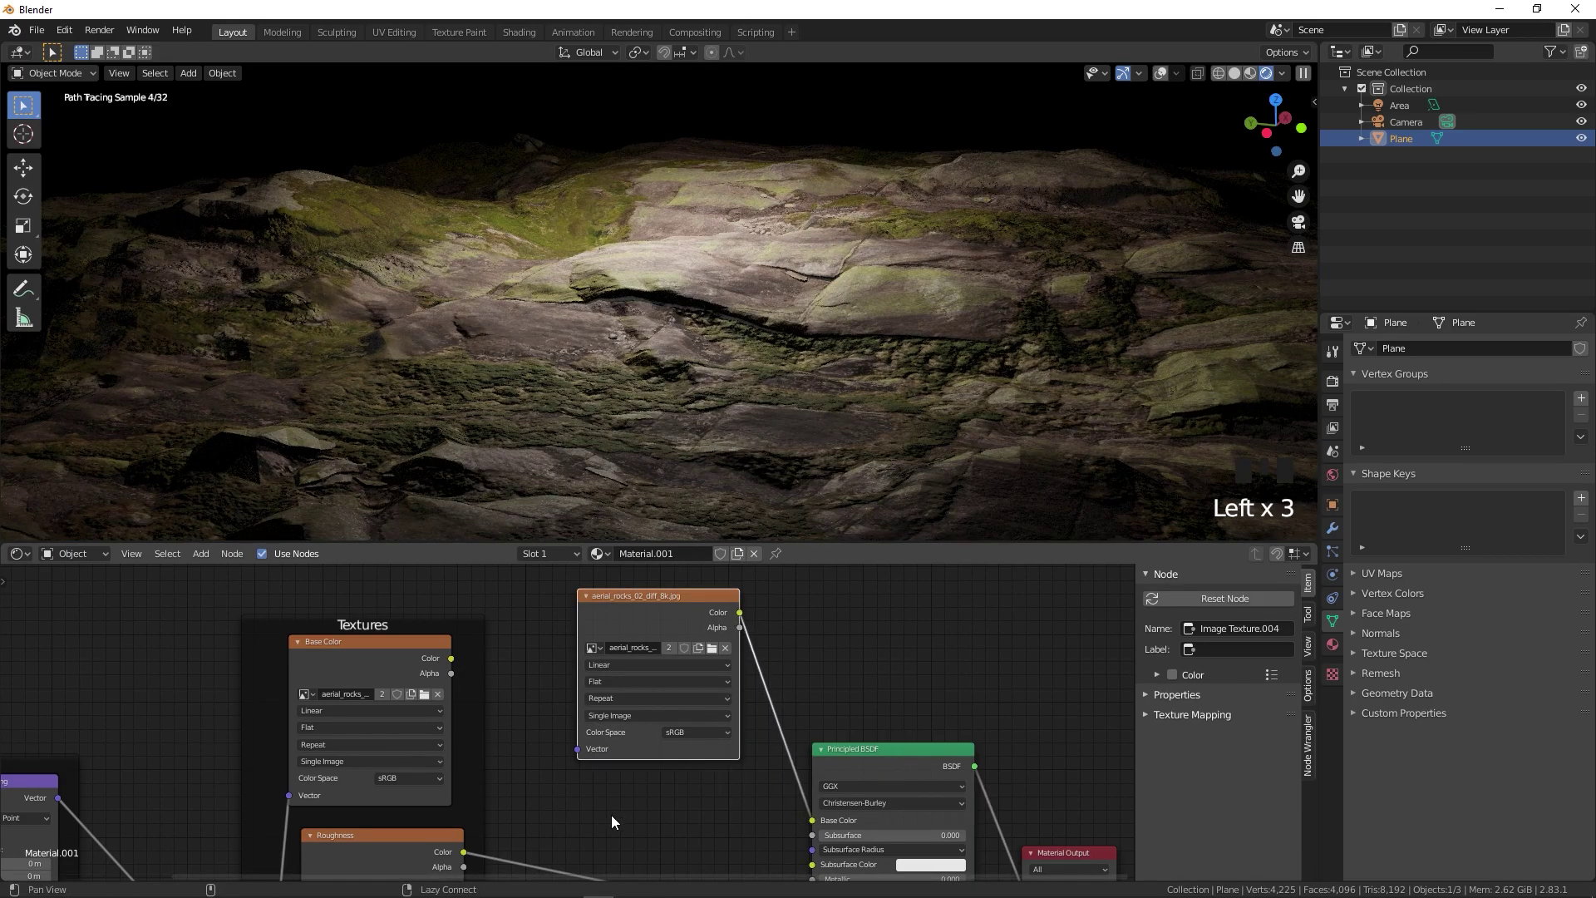
Pan through the Normal Map and Displacement nodes, selecting the Normal Map node.
middle_click_drag(611, 816, 607, 681, "shift")
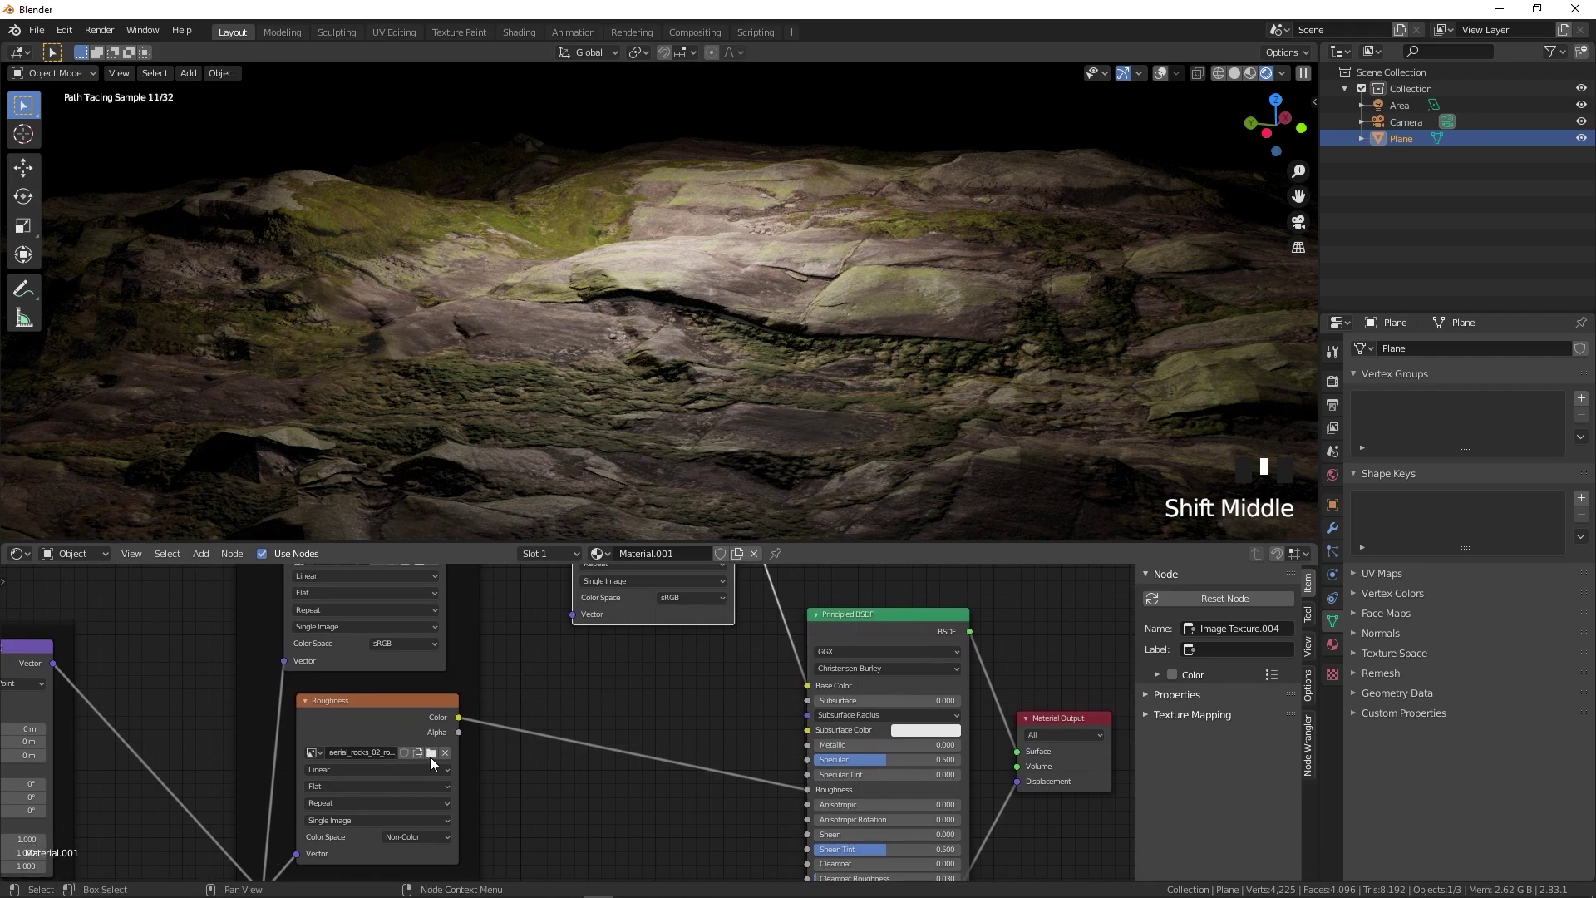
middle_click_drag(723, 810, 700, 635, "shift")
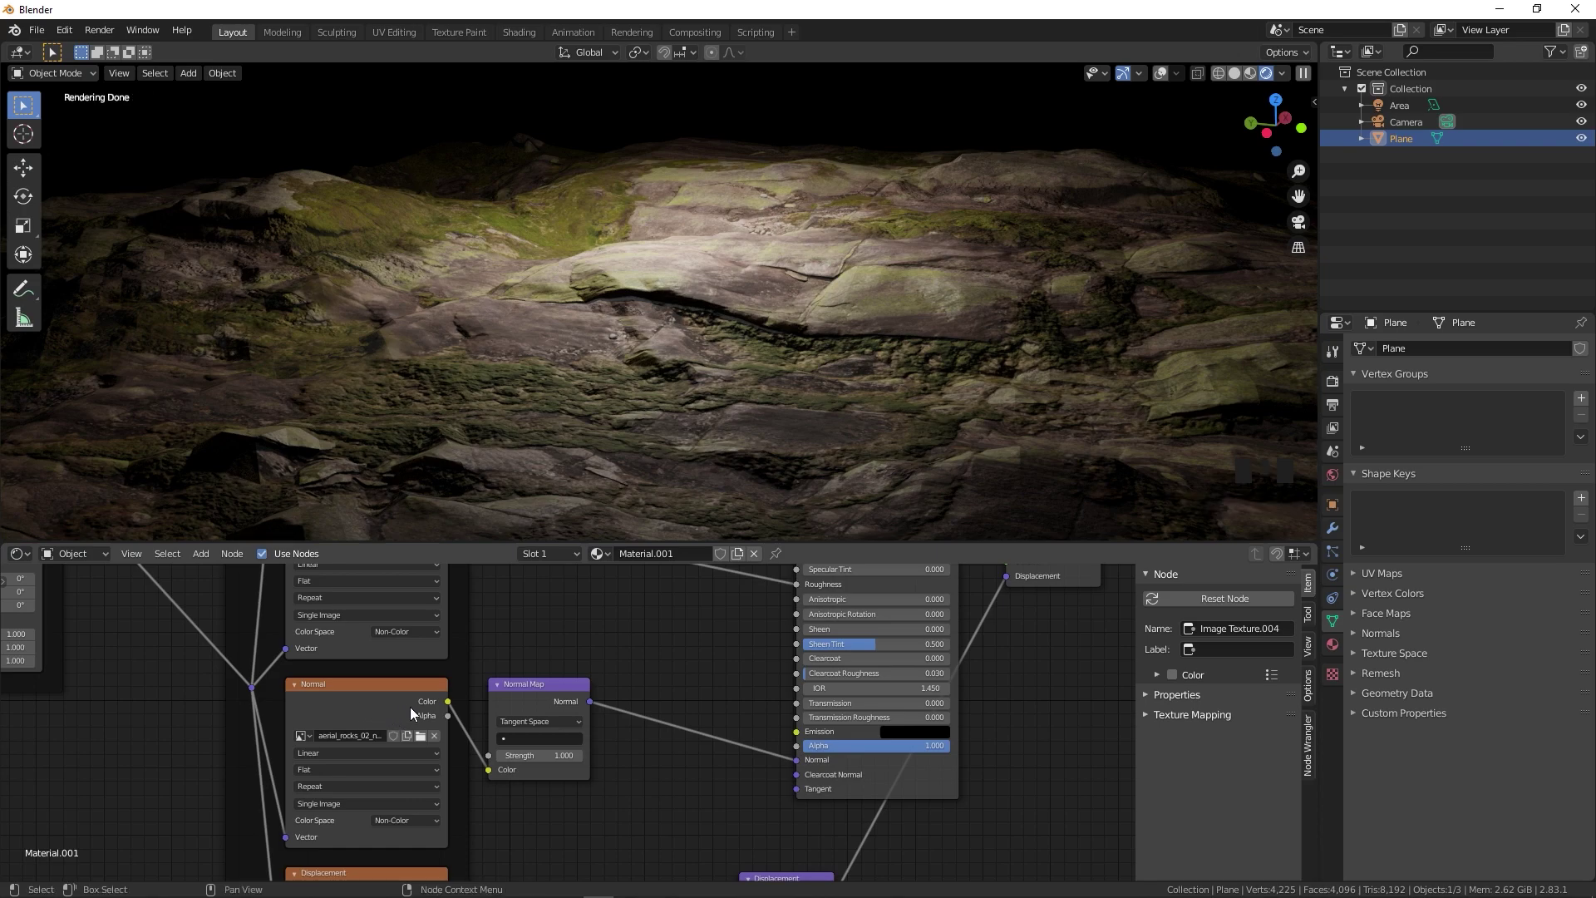
left_click(554, 704)
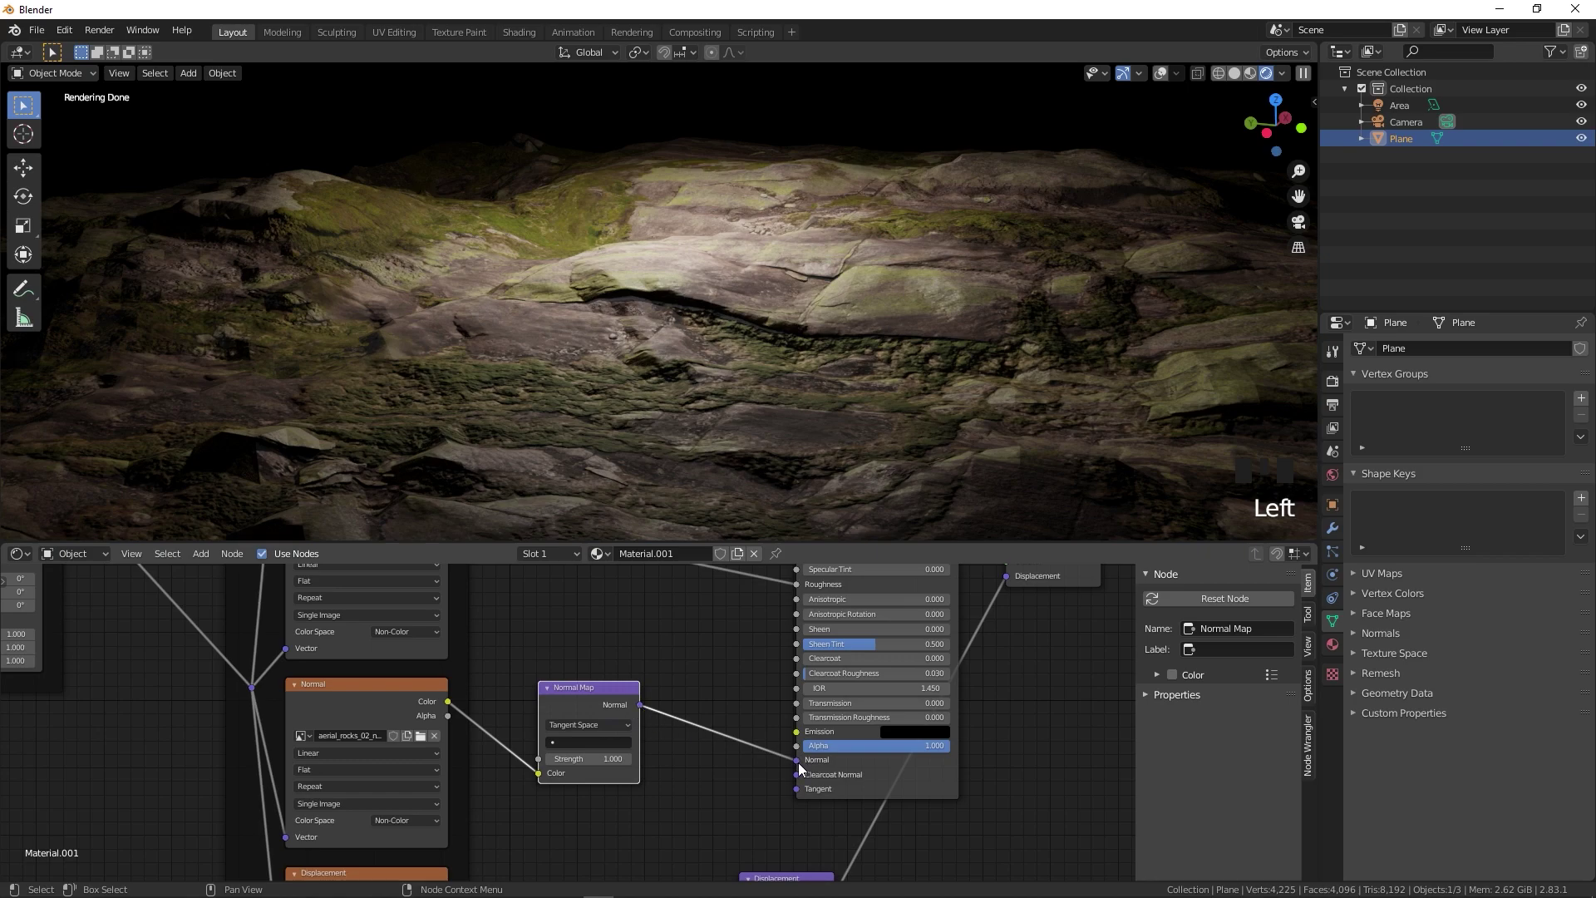
middle_click_drag(675, 688, 540, 855, "shift")
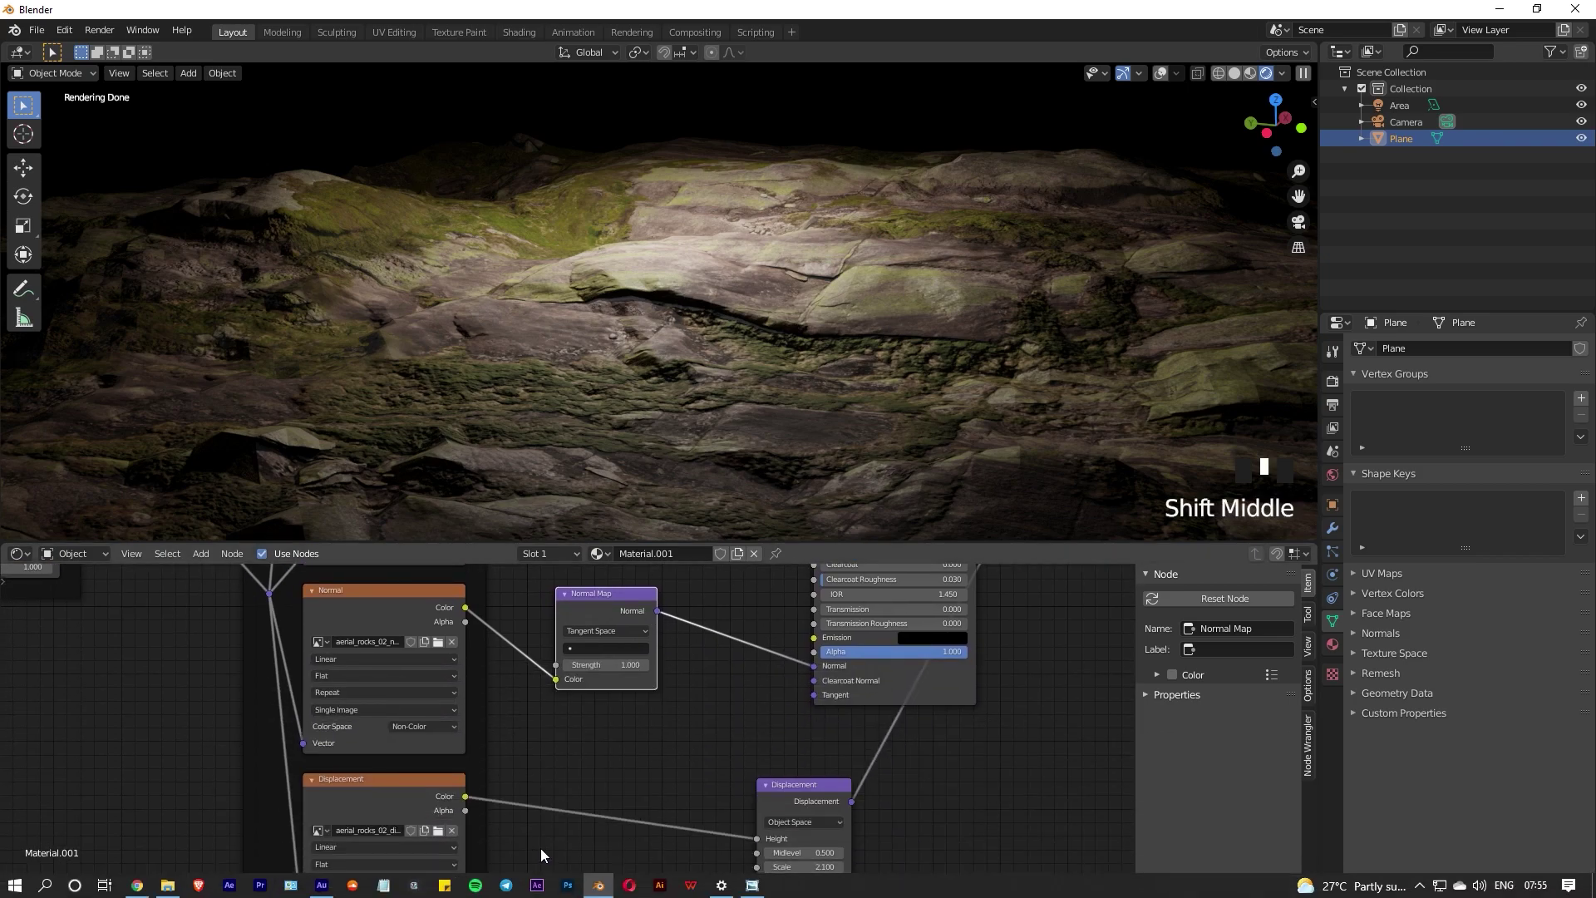
middle_click_drag(522, 765, 570, 582, "shift")
scroll(566, 701, "down", 4)
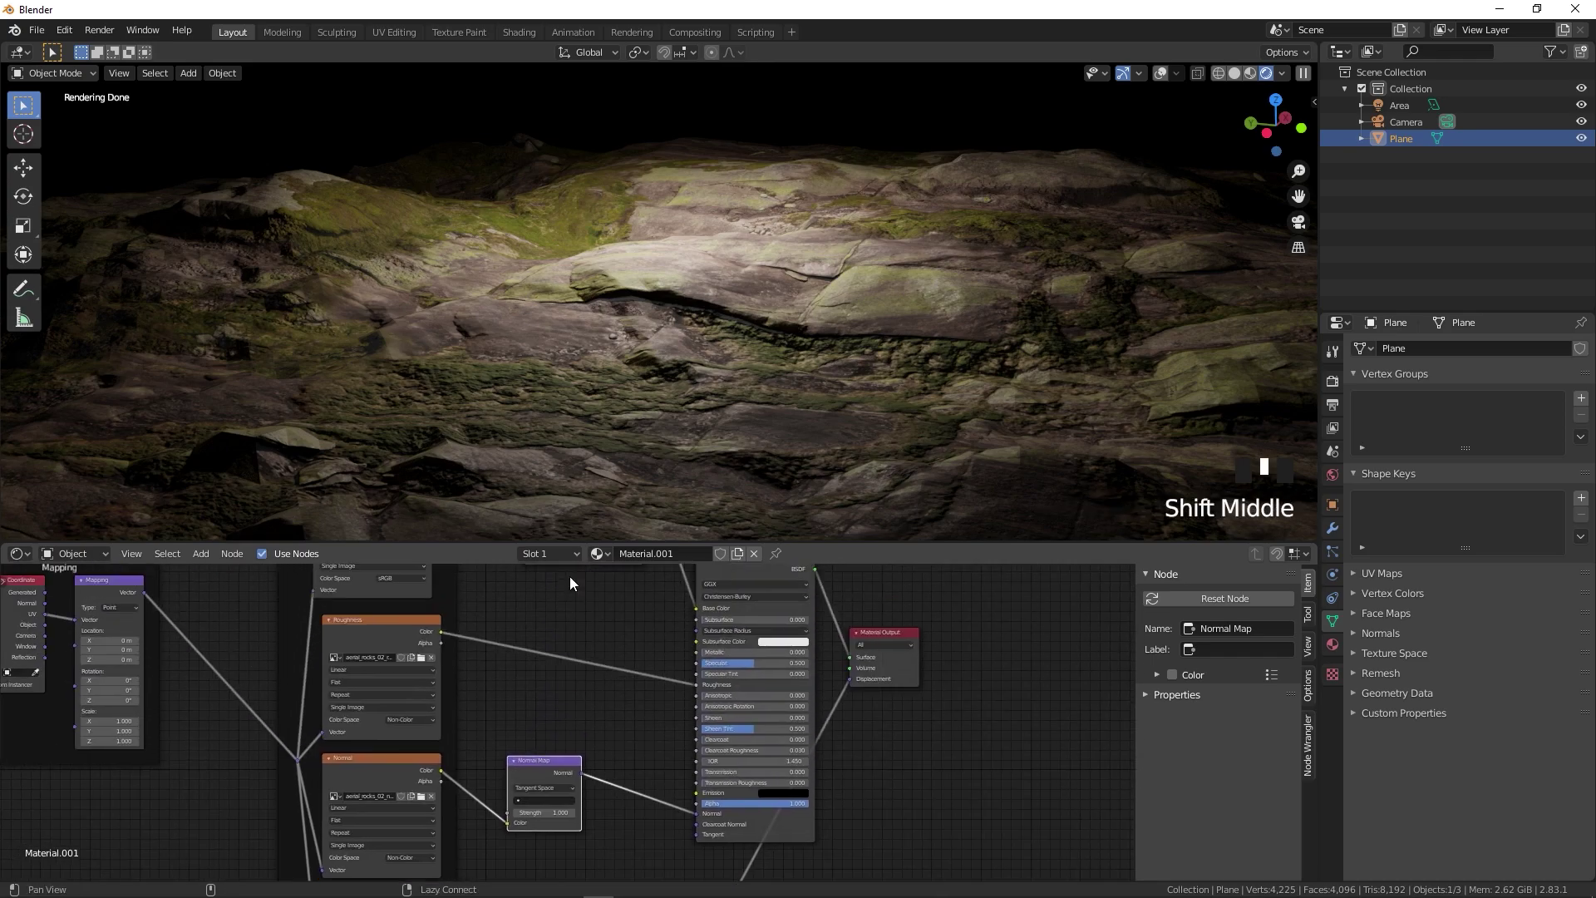
scroll(692, 406, "down", 3)
scroll(693, 402, "up", 3)
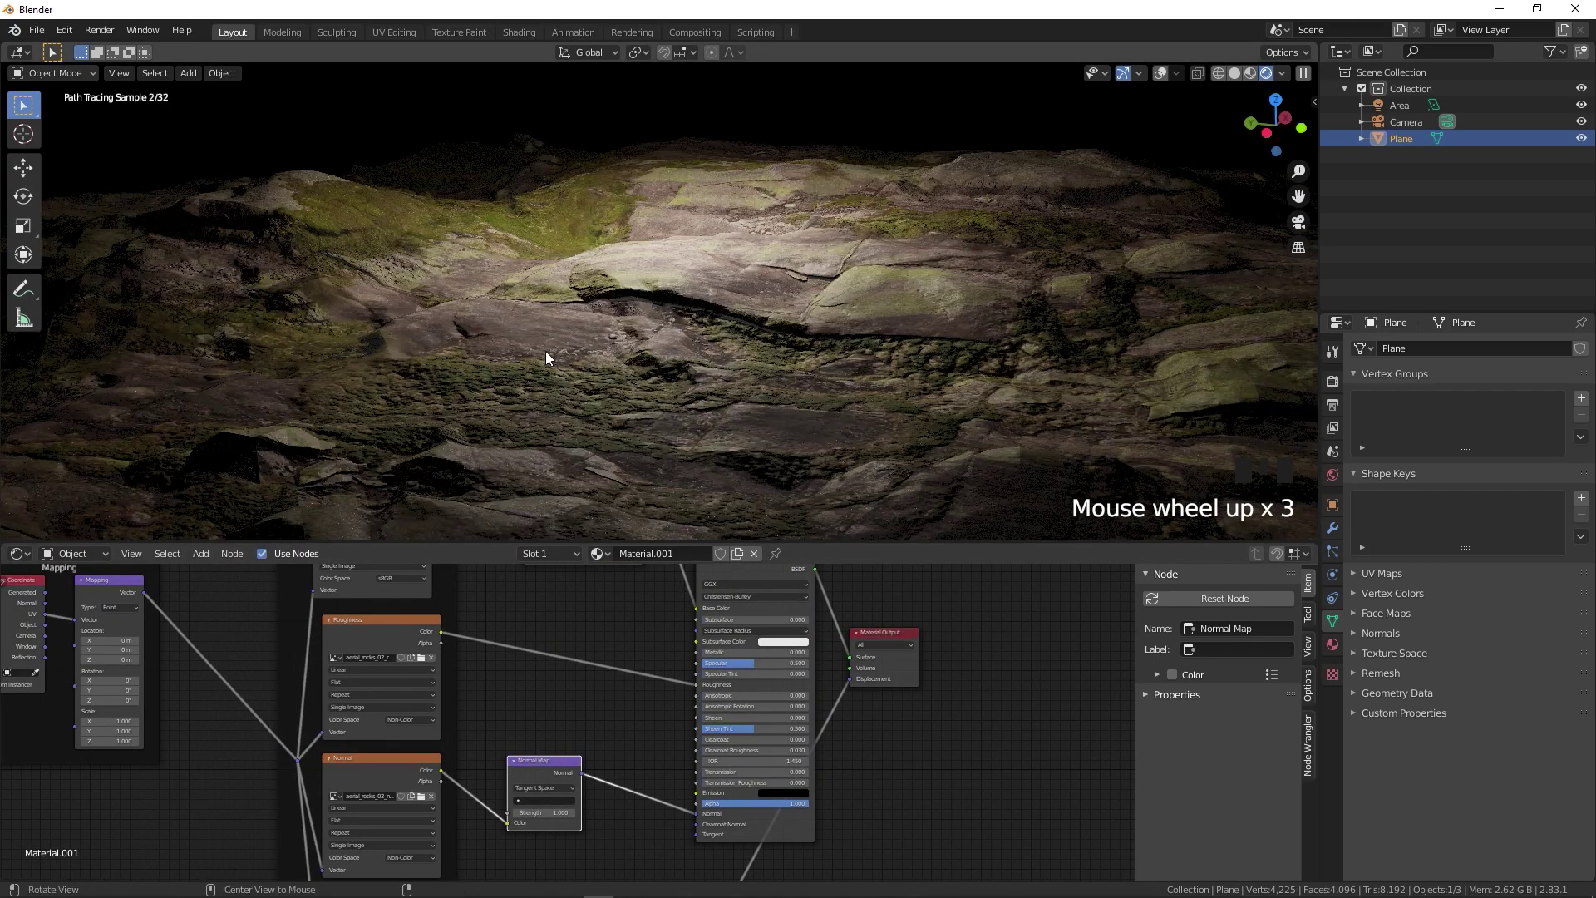
middle_click_drag(546, 356, 697, 373)
scroll(515, 378, "down", 2)
middle_click_drag(515, 377, 667, 368)
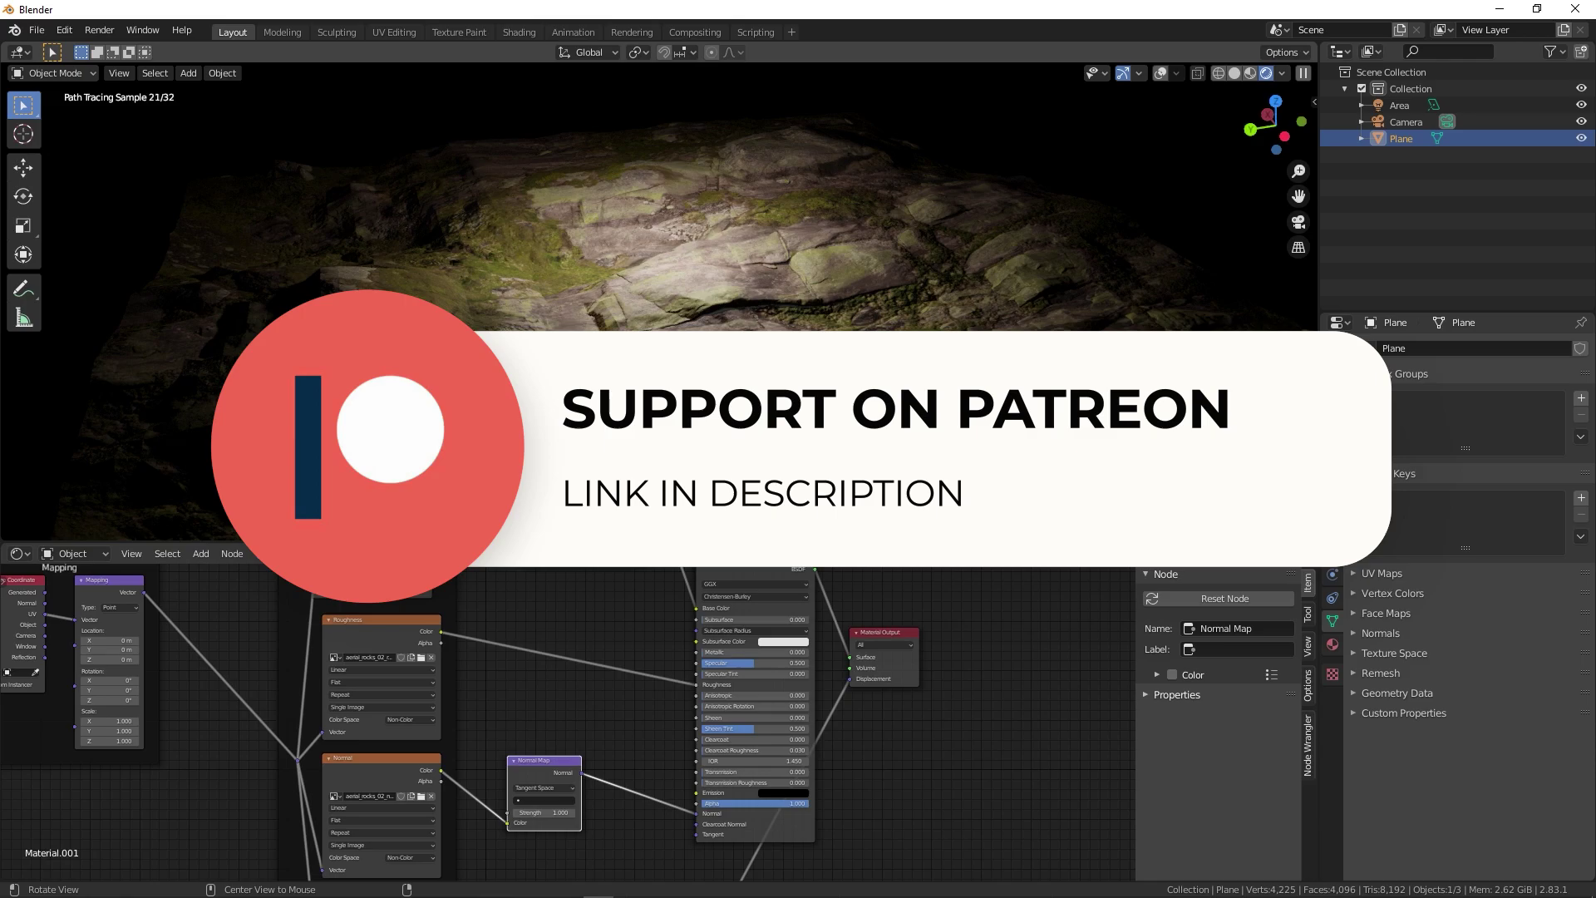
middle_click_drag(667, 368, 848, 376)
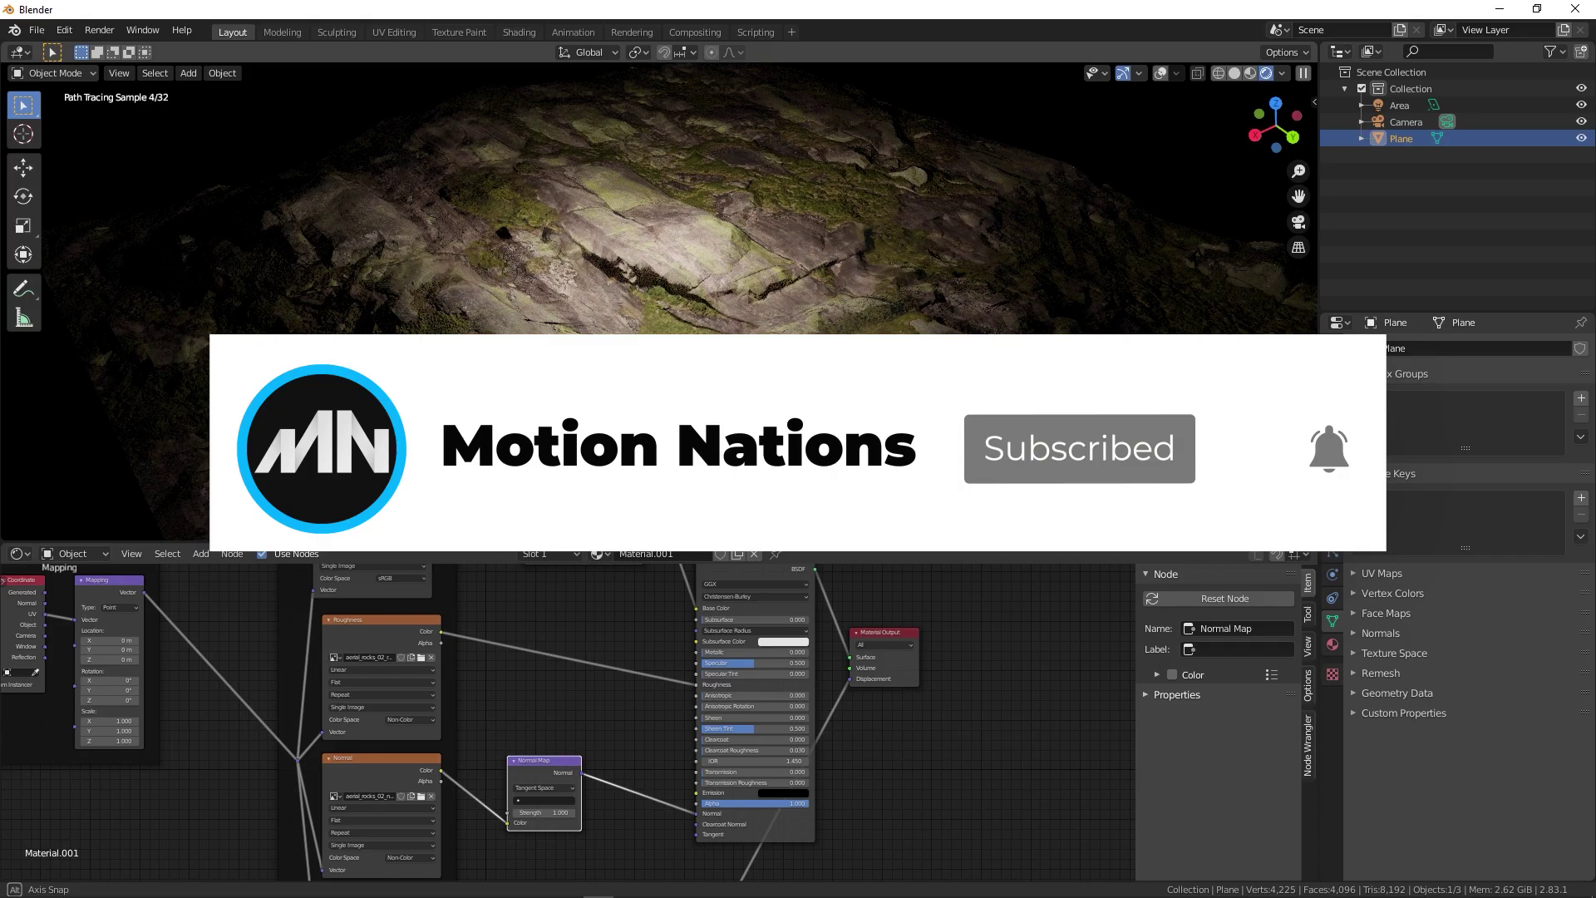